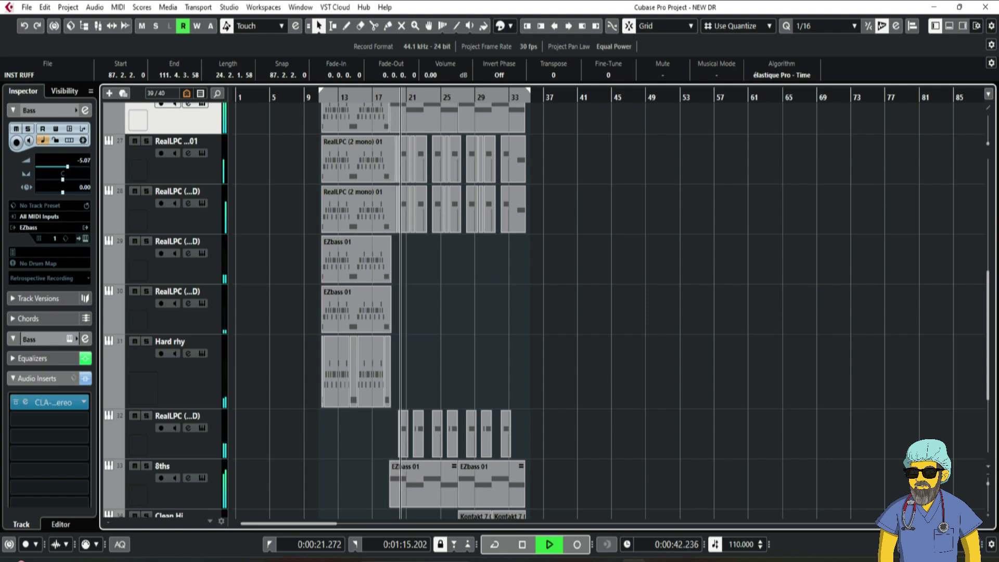
Step: Open the RealLPC instrument of the guitar track directly below Bass and move its window clear of the track list
{"action": "scroll", "coordinate": [424, 304], "scroll_direction": "down", "scroll_amount": 3}
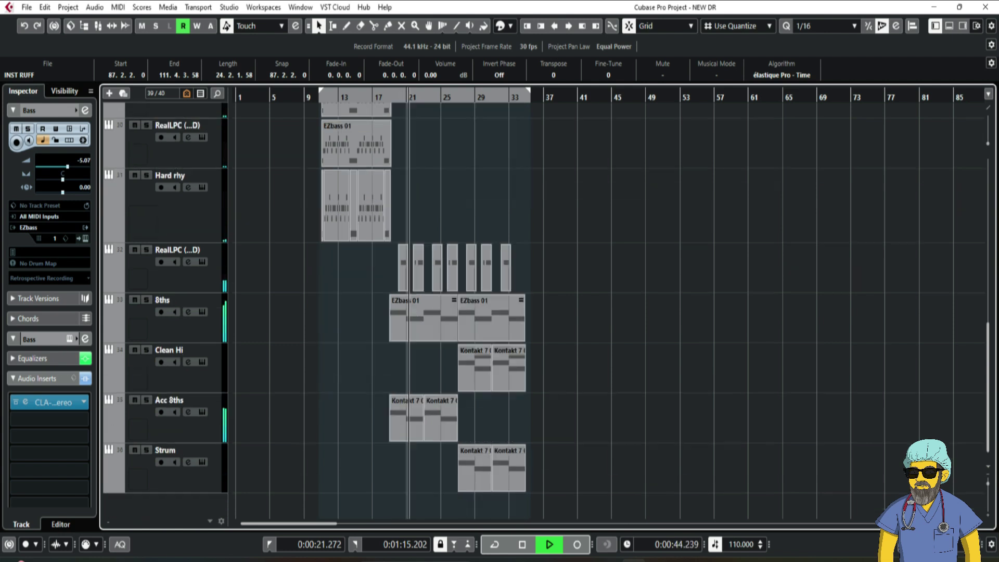
{"action": "scroll", "coordinate": [424, 304], "scroll_direction": "up", "scroll_amount": 6}
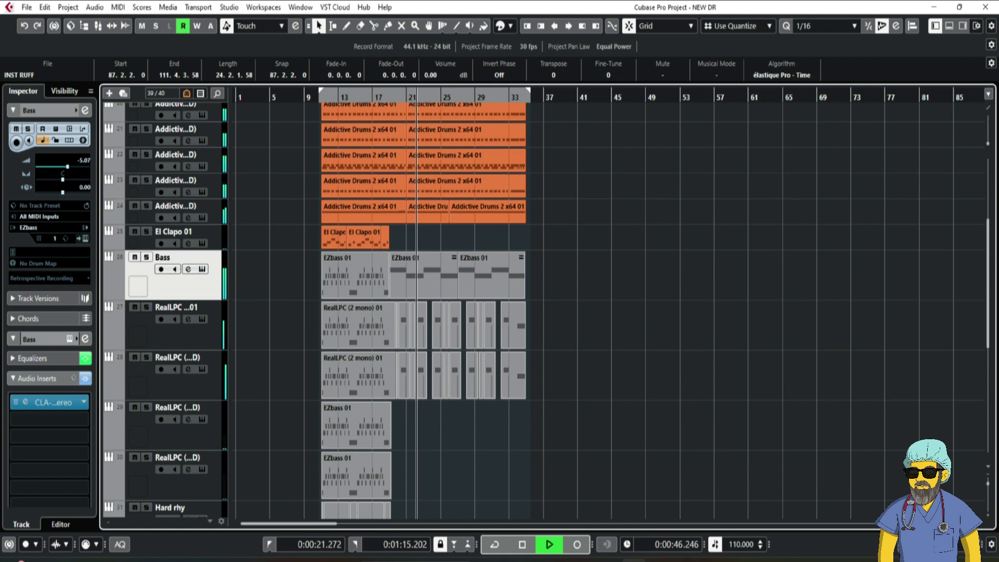
{"action": "scroll", "coordinate": [424, 305], "scroll_direction": "up", "scroll_amount": 3}
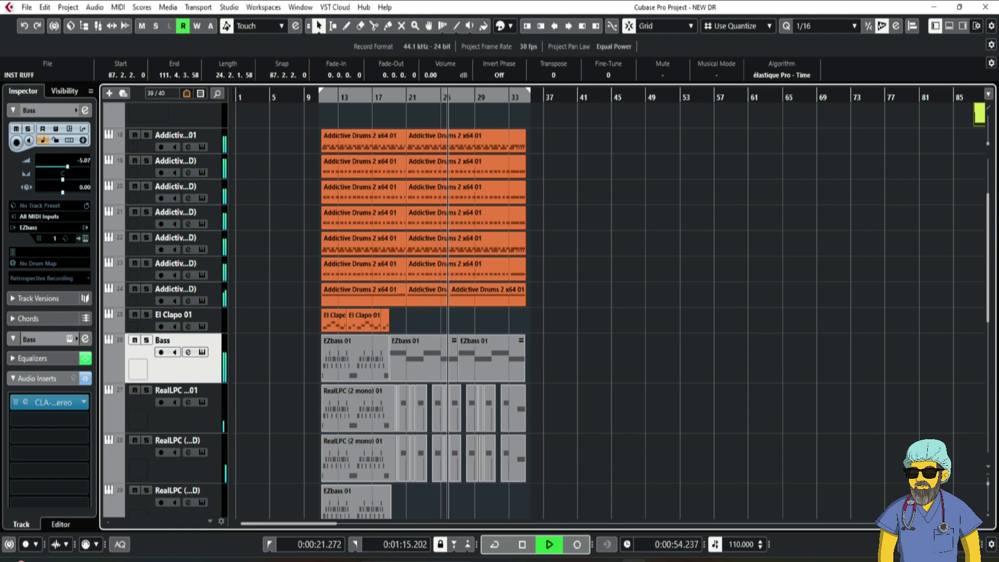
{"action": "scroll", "coordinate": [364, 312], "scroll_direction": "down", "scroll_amount": 5}
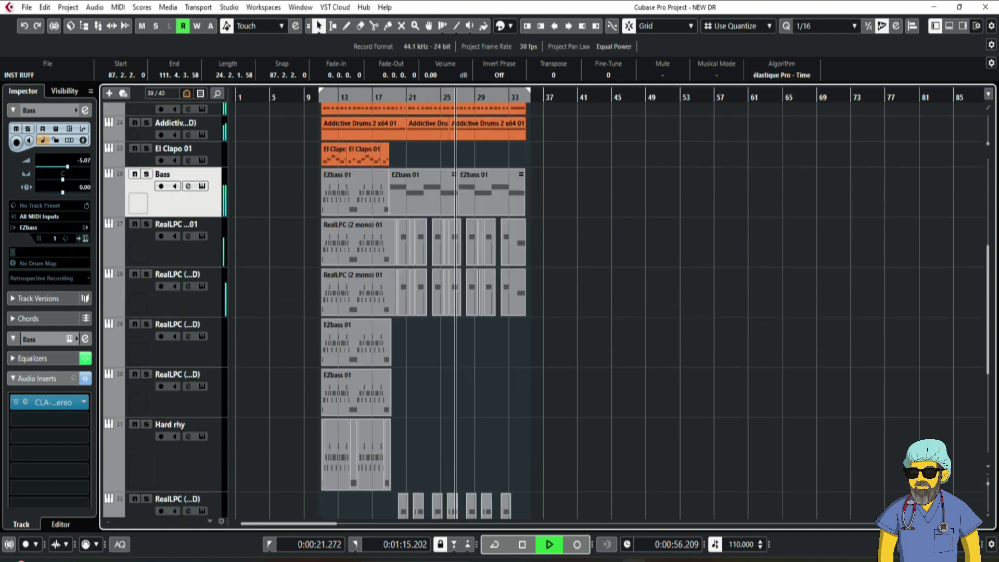
{"action": "left_click", "coordinate": [183, 251]}
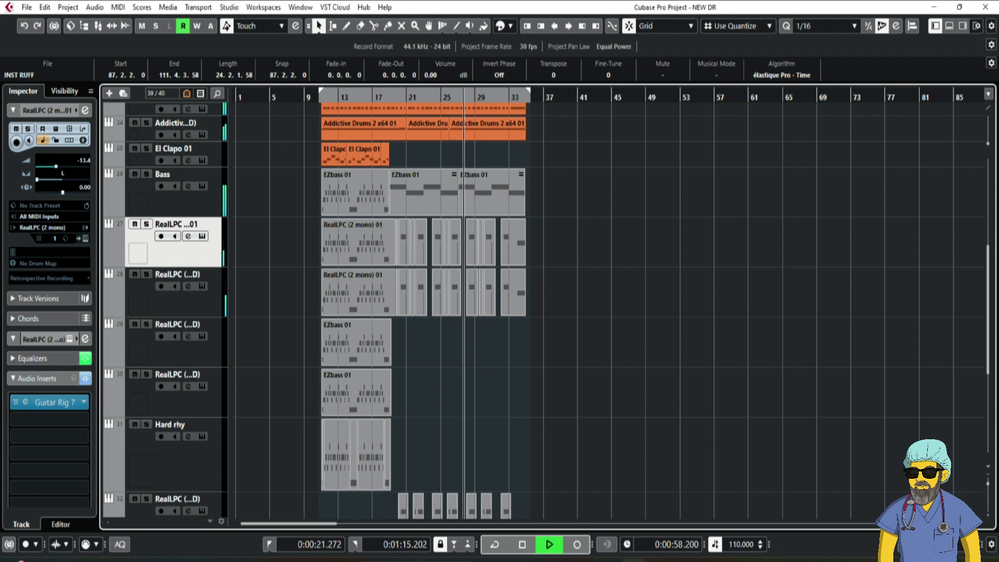
{"action": "left_click", "coordinate": [202, 236]}
{"action": "left_click_drag", "start_coordinate": [416, 81], "coordinate": [597, 69]}
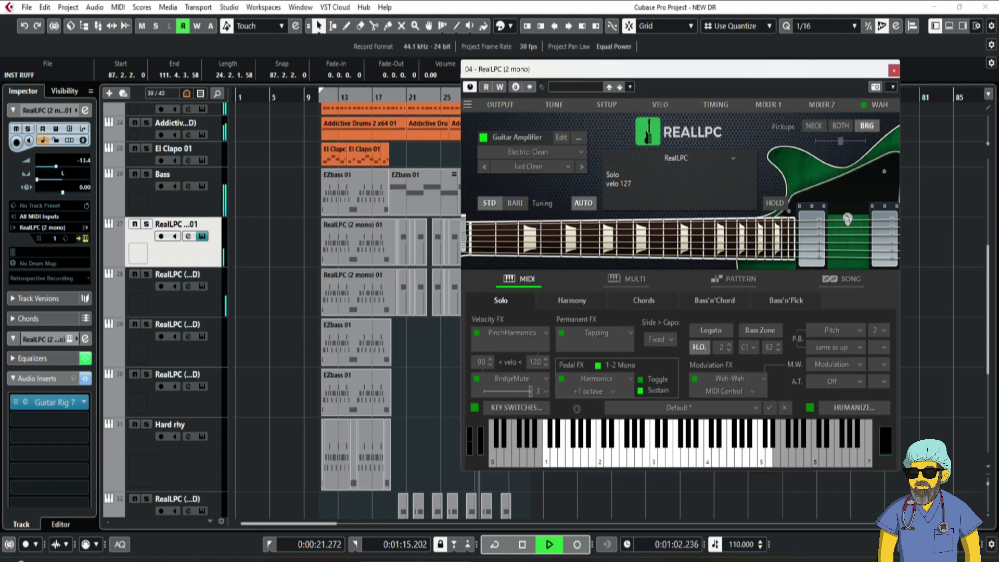
Step: Open the RealLPC instrument of the second guitar track, stop playback and place both instrument windows side by side
{"action": "left_click", "coordinate": [182, 302]}
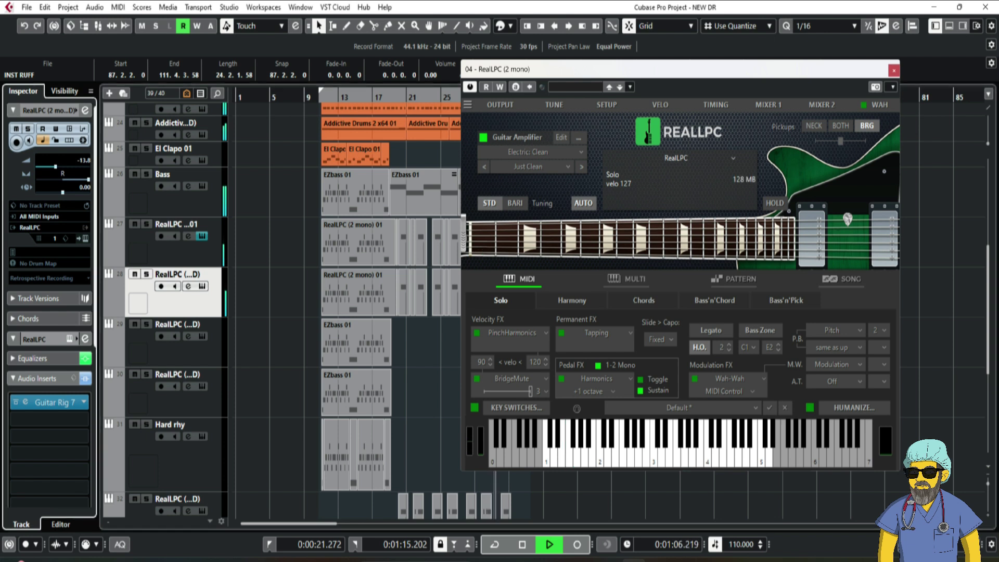
{"action": "left_click_drag", "start_coordinate": [676, 69], "coordinate": [831, 71]}
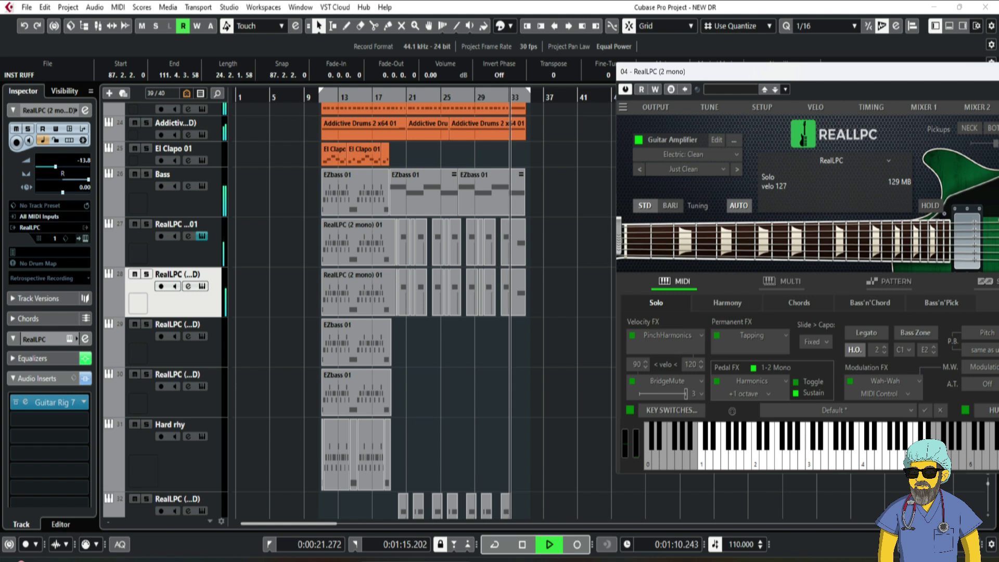
{"action": "left_click", "coordinate": [177, 252]}
{"action": "left_click", "coordinate": [177, 302]}
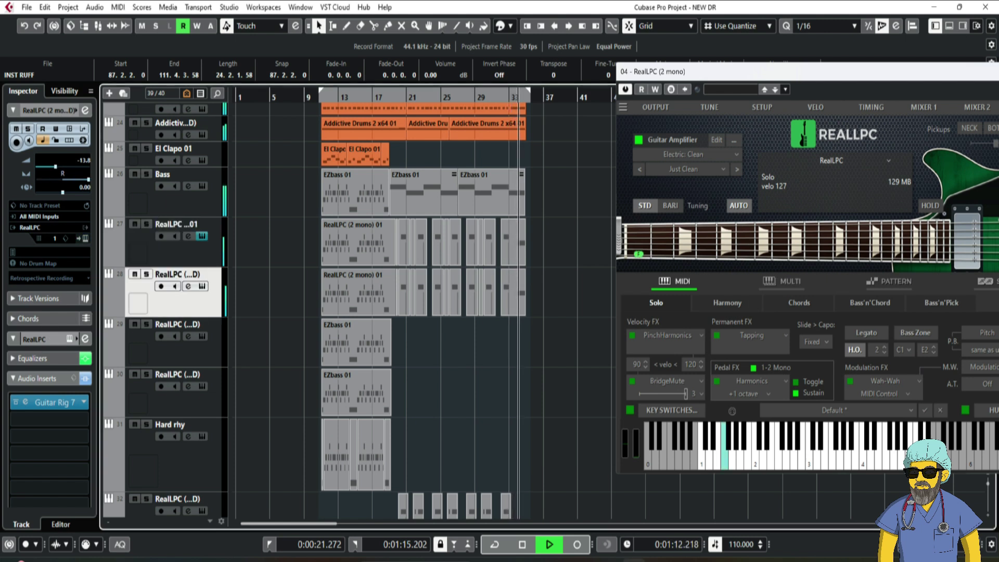
{"action": "left_click", "coordinate": [202, 286]}
{"action": "key", "text": "space"}
{"action": "left_click_drag", "start_coordinate": [582, 80], "coordinate": [444, 63]}
{"action": "left_click_drag", "start_coordinate": [752, 73], "coordinate": [728, 57]}
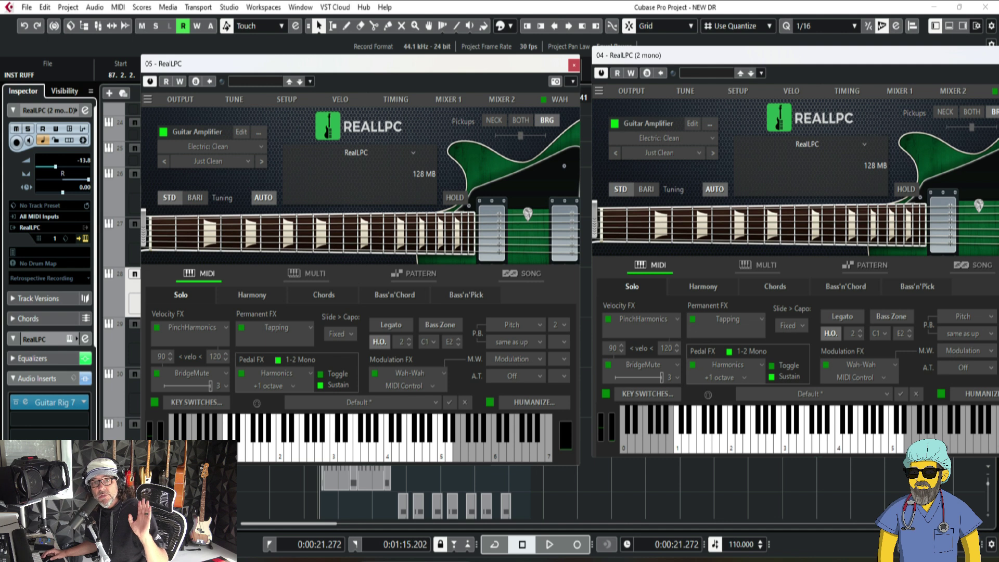
Step: Move the second RealLPC window off the timeline and set the playhead at the start of the recorded clips
{"action": "left_click_drag", "start_coordinate": [439, 63], "coordinate": [616, 34]}
{"action": "left_click_drag", "start_coordinate": [271, 98], "coordinate": [232, 98]}
{"action": "key", "text": "KP_Decimal"}
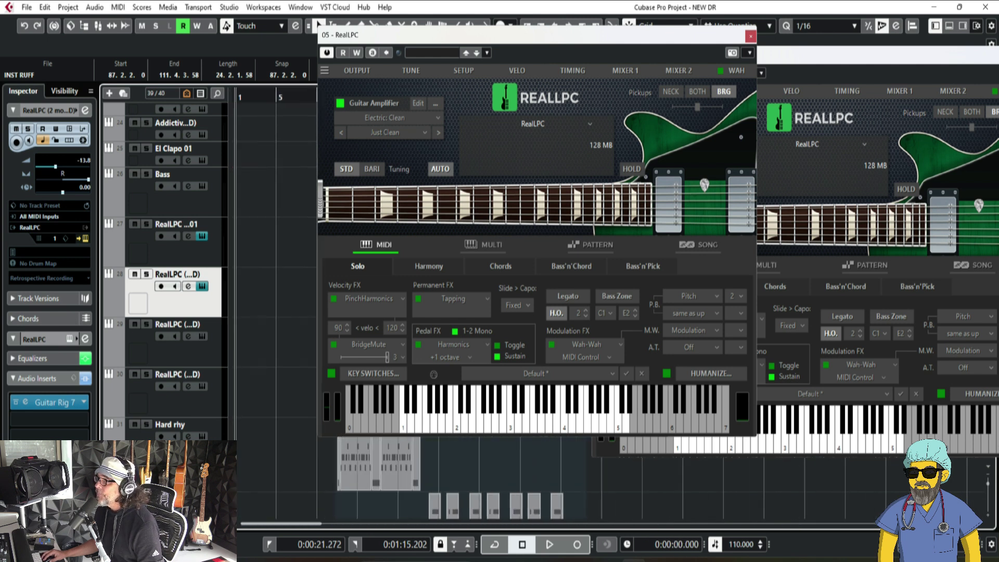
{"action": "left_click_drag", "start_coordinate": [468, 34], "coordinate": [641, 30]}
{"action": "left_click", "coordinate": [336, 98]}
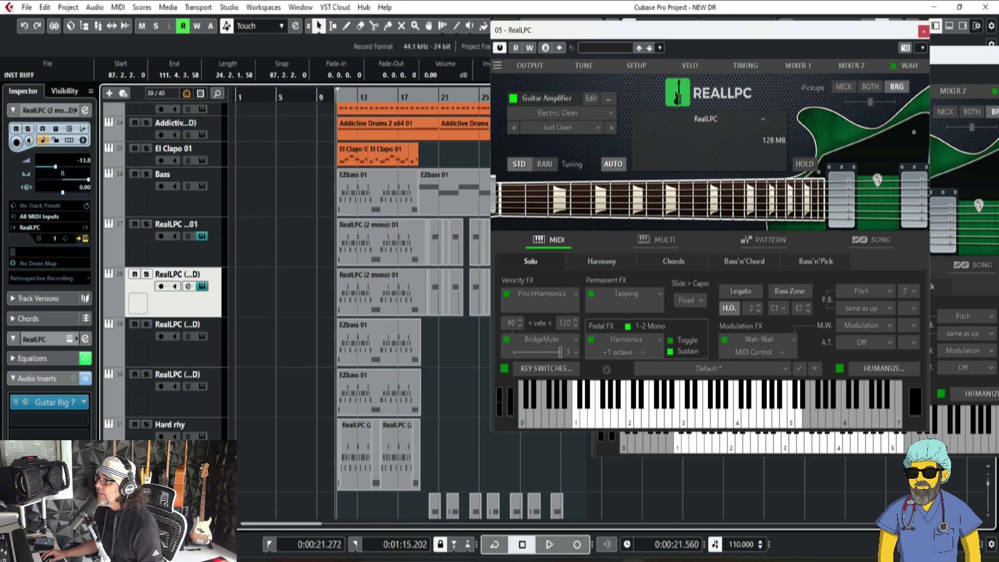
Step: Solo the two RealLPC guitar tracks directly below the Bass track
{"action": "left_click", "coordinate": [147, 225]}
{"action": "left_click", "coordinate": [147, 274]}
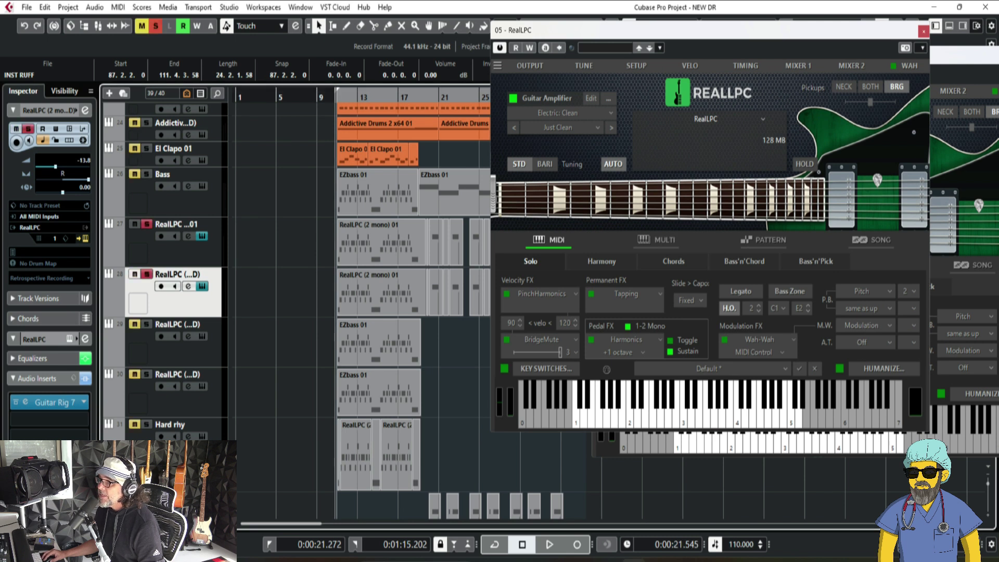
{"action": "left_click", "coordinate": [177, 224]}
{"action": "key", "text": "Down"}
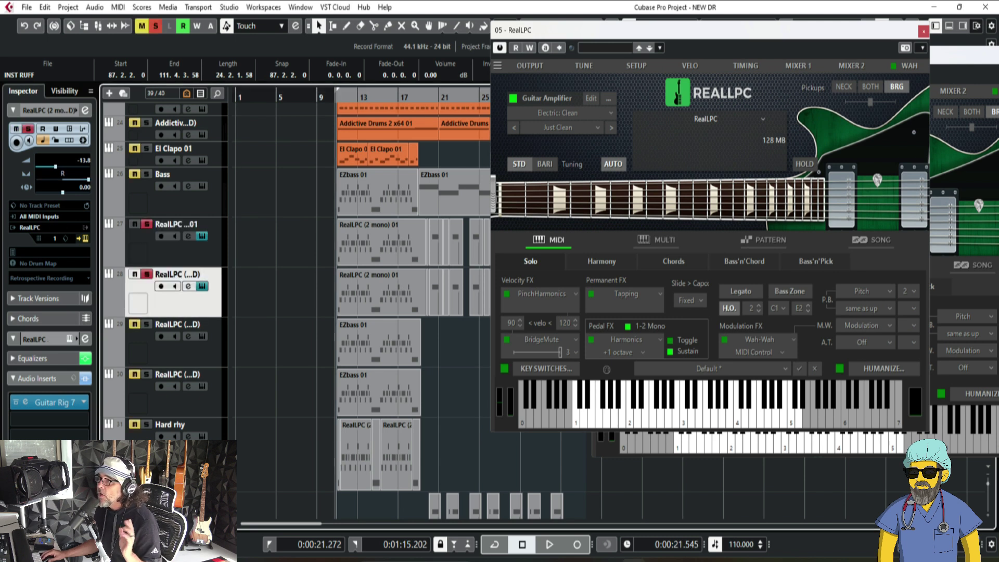
Step: Arrange the two RealLPC instrument windows next to each other so both fretboards are in view
{"action": "left_click_drag", "start_coordinate": [676, 31], "coordinate": [300, 14]}
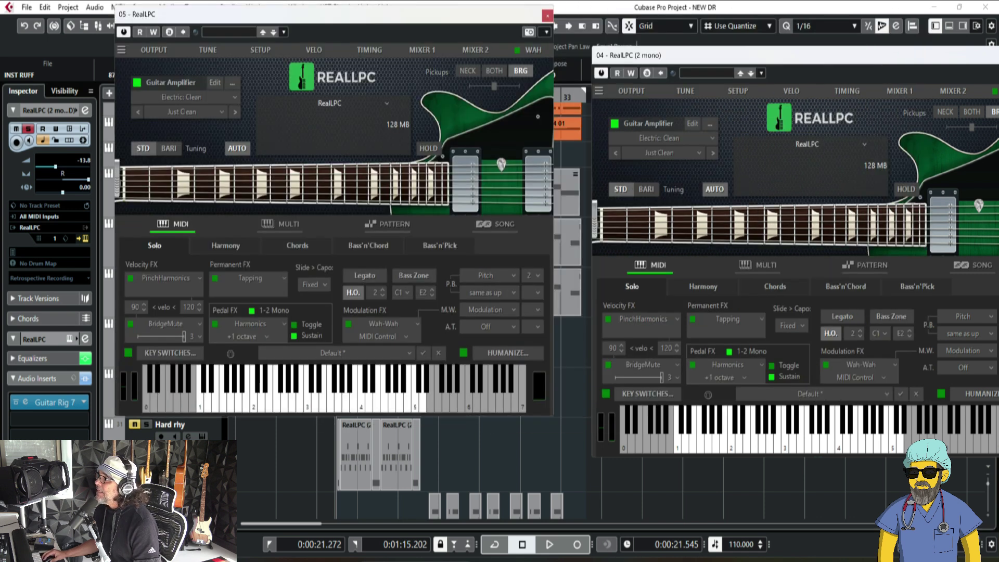
{"action": "left_click_drag", "start_coordinate": [718, 56], "coordinate": [716, 47]}
{"action": "left_click_drag", "start_coordinate": [370, 14], "coordinate": [376, 27]}
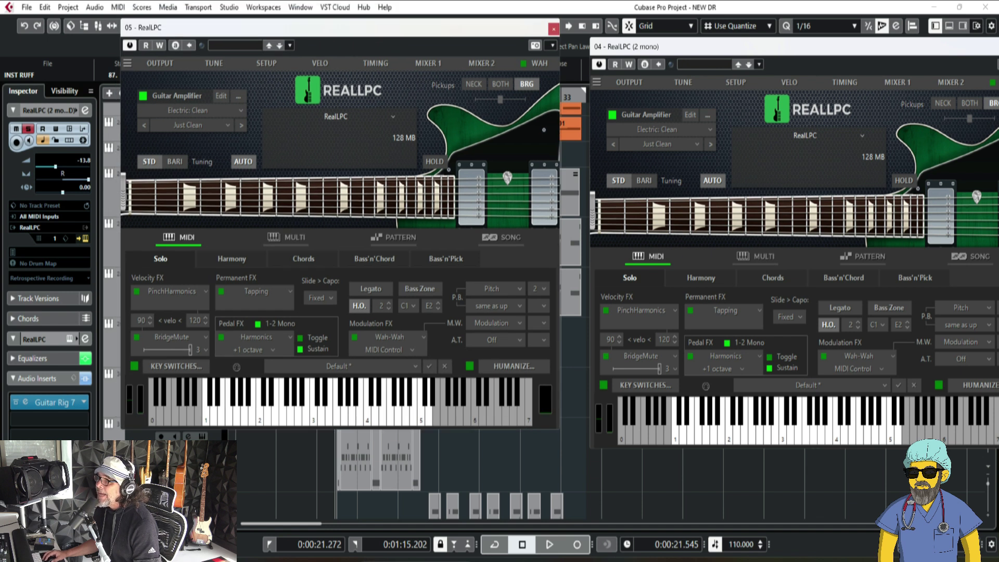
{"action": "left_click_drag", "start_coordinate": [376, 27], "coordinate": [442, 30]}
{"action": "left_click_drag", "start_coordinate": [702, 46], "coordinate": [742, 33]}
Step: Play the two soloed guitar tracks and compare the notes on both RealLPC fretboards, aligning their windows
{"action": "key", "text": "space"}
{"action": "left_click_drag", "start_coordinate": [411, 32], "coordinate": [411, 73]}
{"action": "left_click_drag", "start_coordinate": [769, 129], "coordinate": [336, 100]}
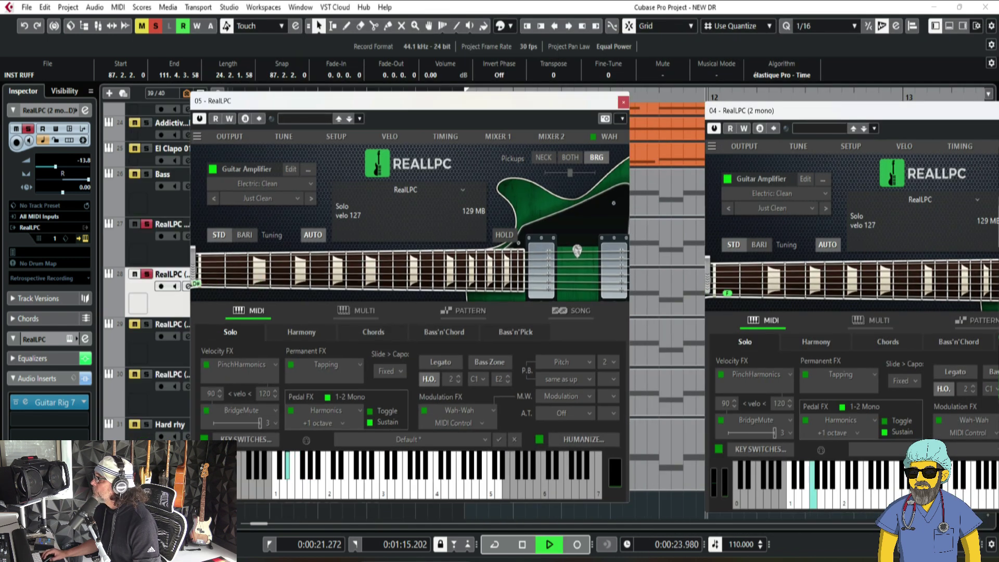
{"action": "key", "text": "h"}
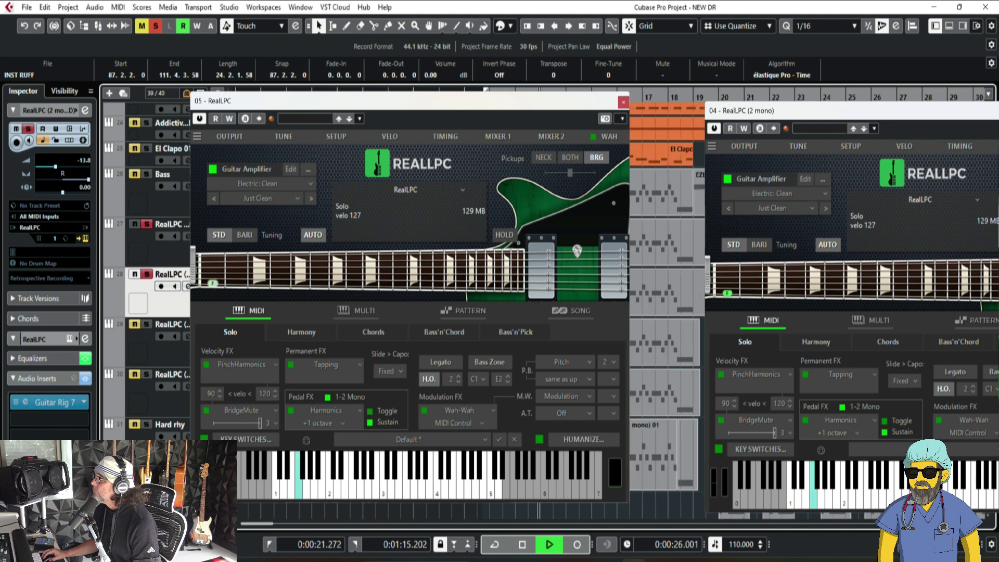
{"action": "left_click_drag", "start_coordinate": [792, 111], "coordinate": [688, 94]}
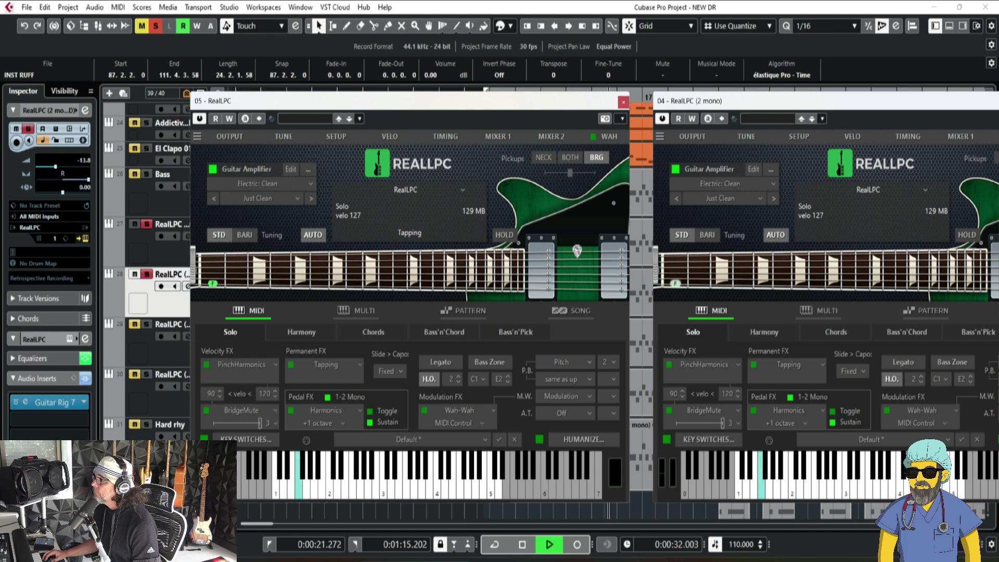
{"action": "key", "text": "space"}
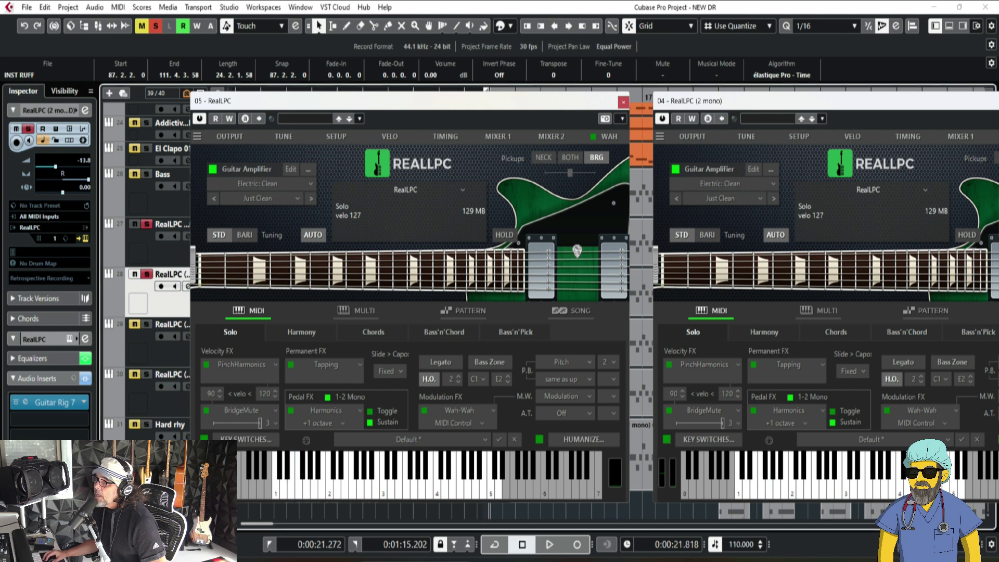
Step: Bypass the Guitar Rig 7 insert in the channel settings of the first RealLPC track
{"action": "key", "text": "Up"}
{"action": "left_click_drag", "start_coordinate": [364, 101], "coordinate": [536, 43]}
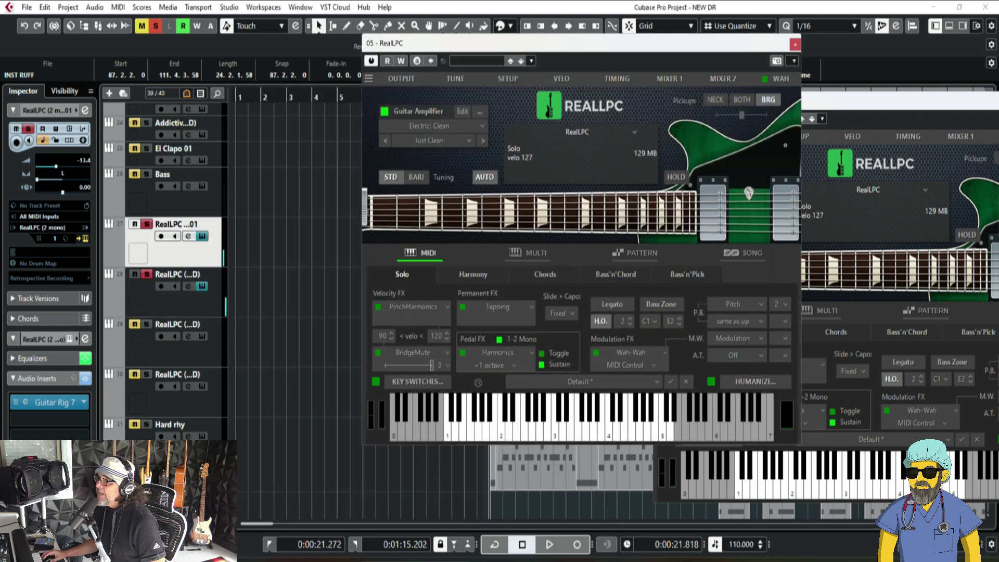
{"action": "left_click", "coordinate": [188, 236]}
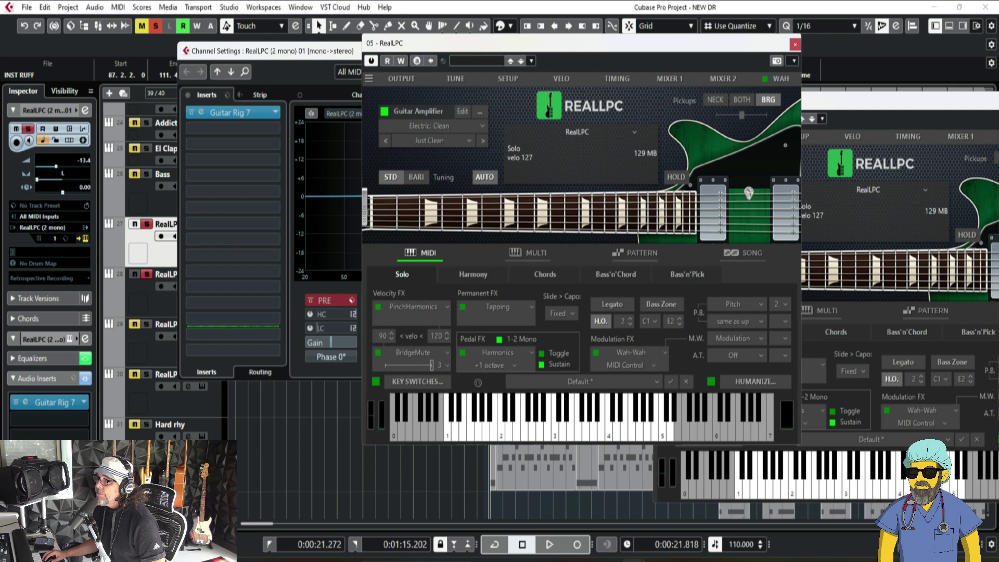
{"action": "left_click", "coordinate": [192, 112]}
Step: Bypass the Guitar Rig 7 insert in the channel settings of the second RealLPC track
{"action": "left_click", "coordinate": [165, 301]}
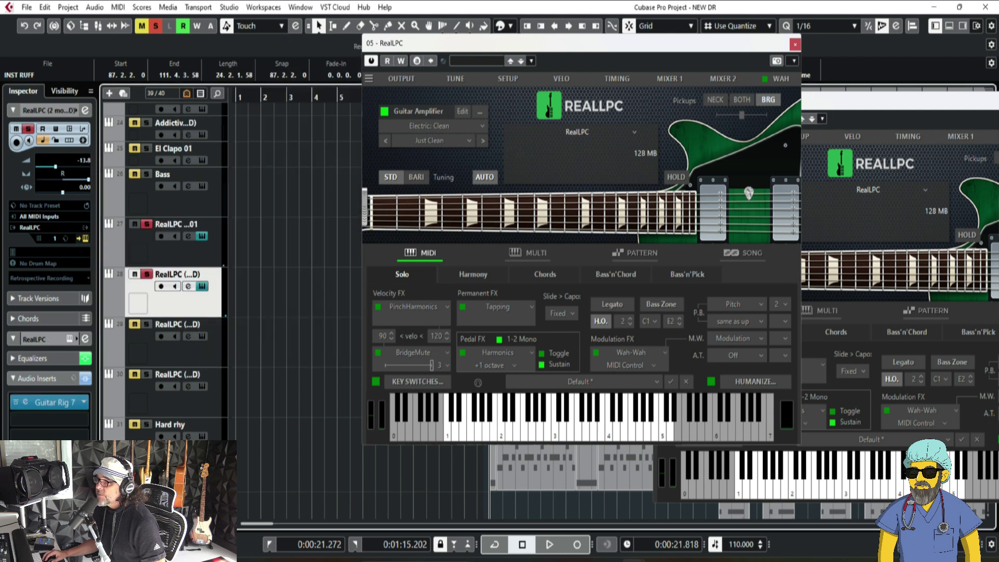
{"action": "left_click", "coordinate": [189, 286]}
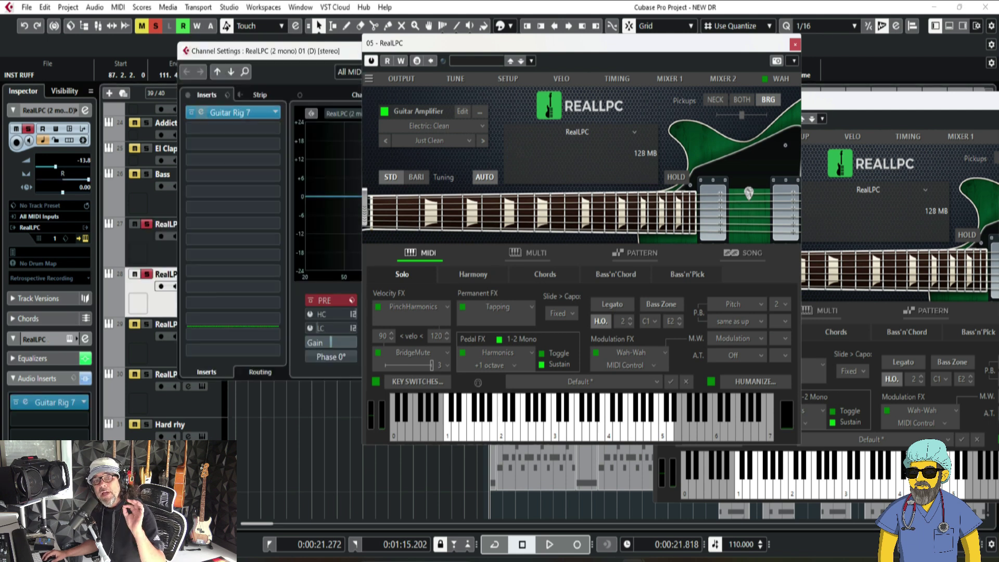
{"action": "left_click", "coordinate": [201, 113]}
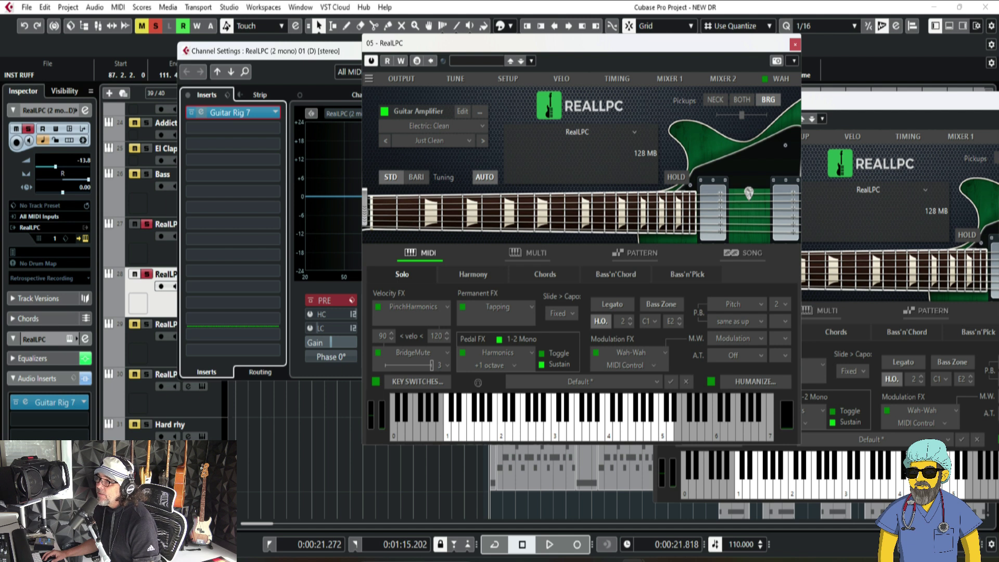
{"action": "left_click", "coordinate": [229, 112]}
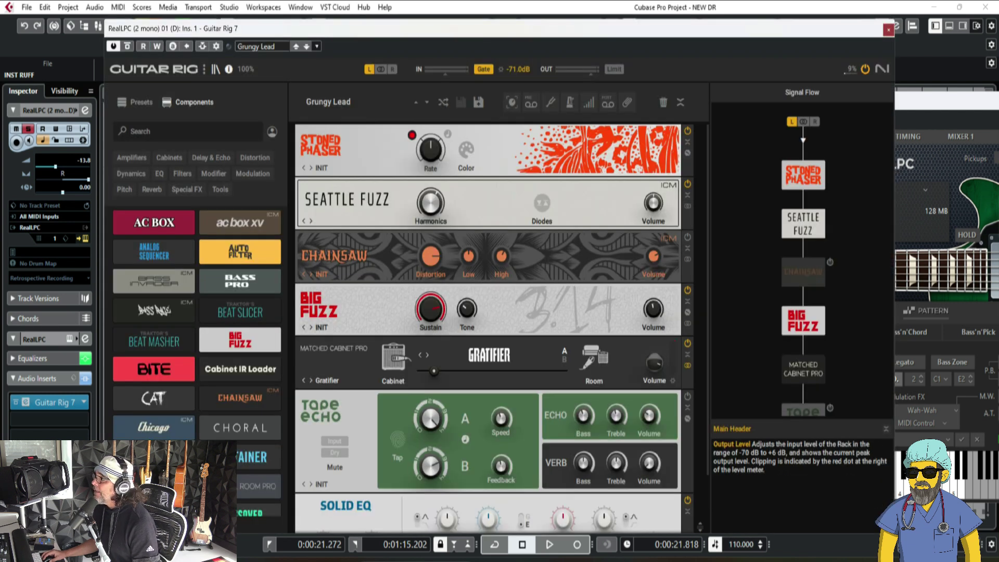
{"action": "left_click", "coordinate": [888, 29]}
{"action": "left_click", "coordinate": [192, 113]}
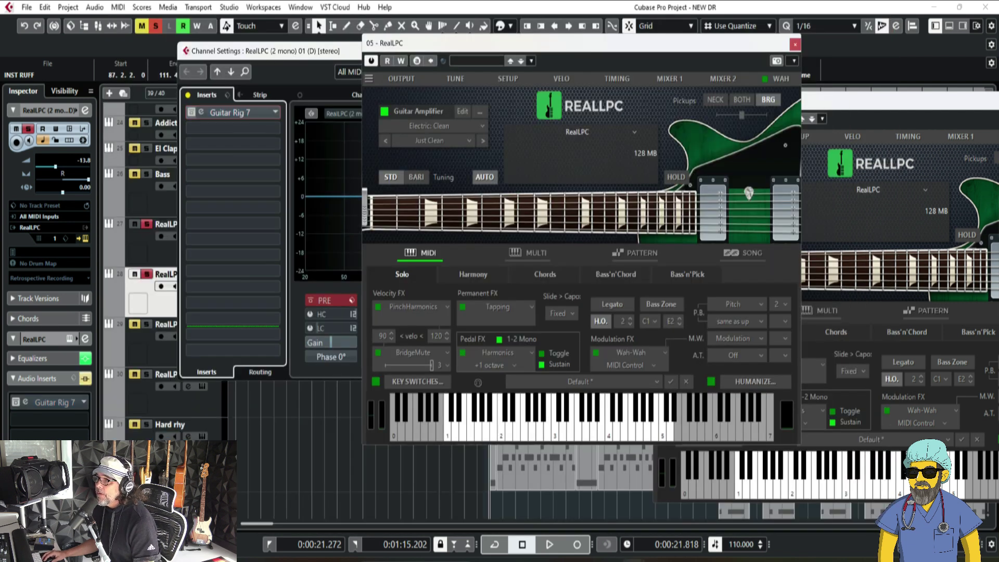
Step: Dismiss the channel settings and reposition both RealLPC windows so their keyboards and fretboards can be seen together
{"action": "left_click", "coordinate": [322, 432]}
{"action": "right_click", "coordinate": [693, 47]}
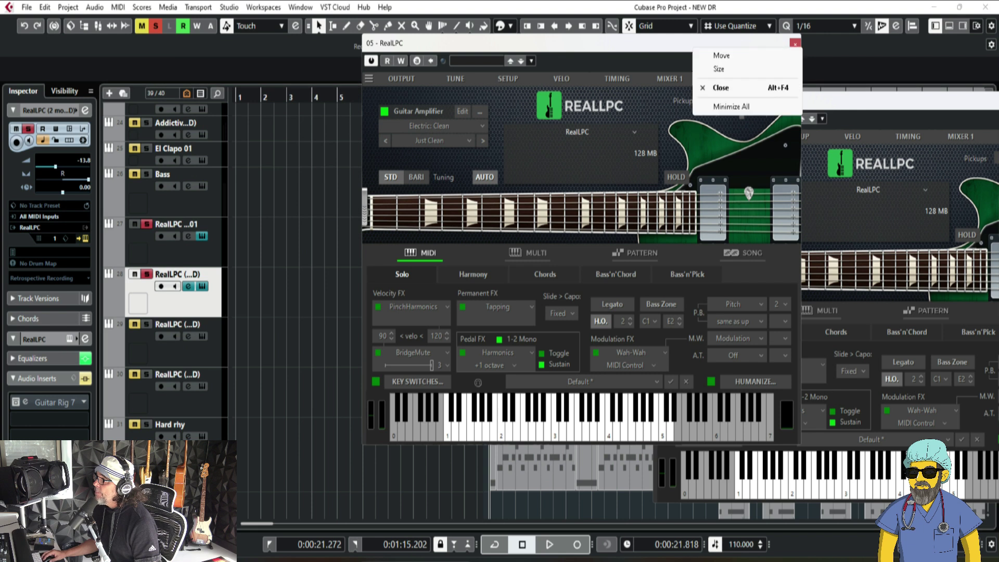
{"action": "left_click", "coordinate": [671, 43]}
{"action": "left_click_drag", "start_coordinate": [671, 44], "coordinate": [603, 43]}
{"action": "left_click", "coordinate": [812, 101]}
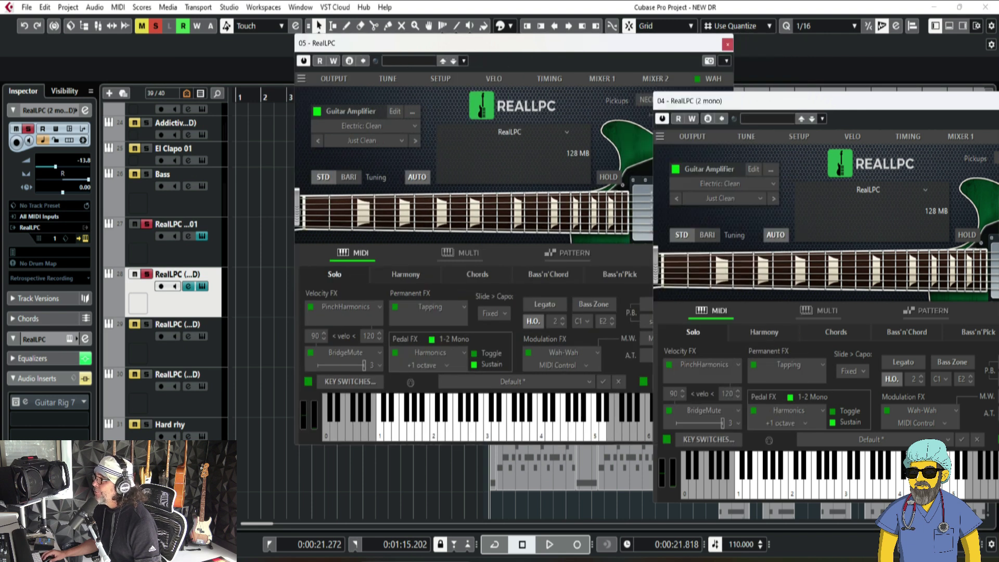
{"action": "left_click_drag", "start_coordinate": [832, 100], "coordinate": [830, 61]}
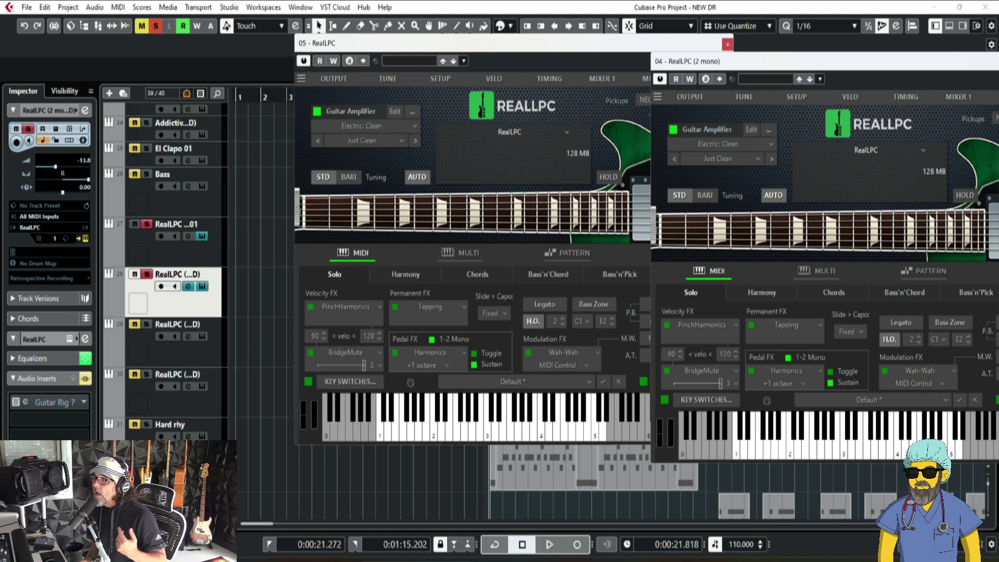
Step: Listen to the two soloed guitar tracks with their Guitar Rig 7 inserts bypassed
{"action": "key", "text": "space"}
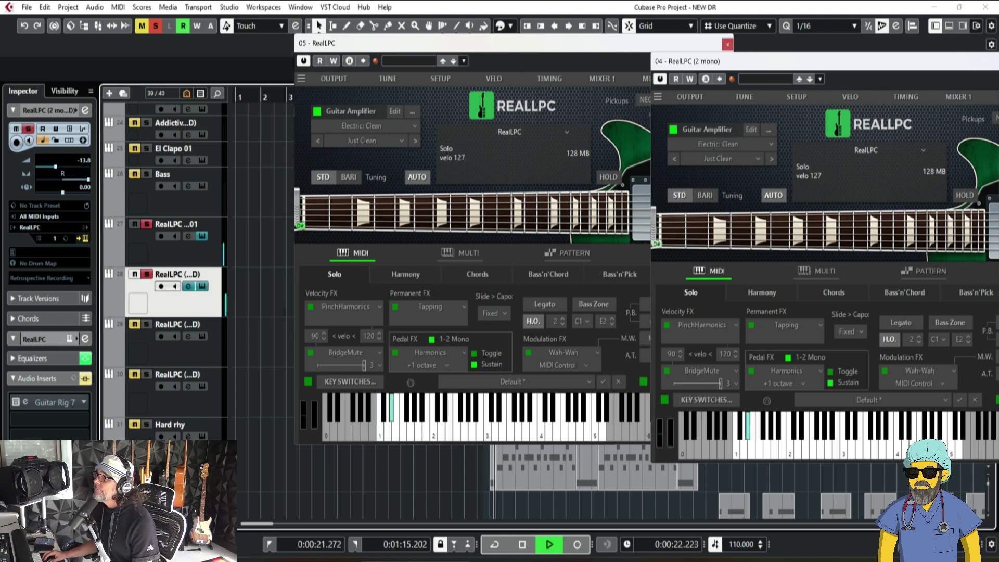
{"action": "left_click_drag", "start_coordinate": [564, 44], "coordinate": [715, 69]}
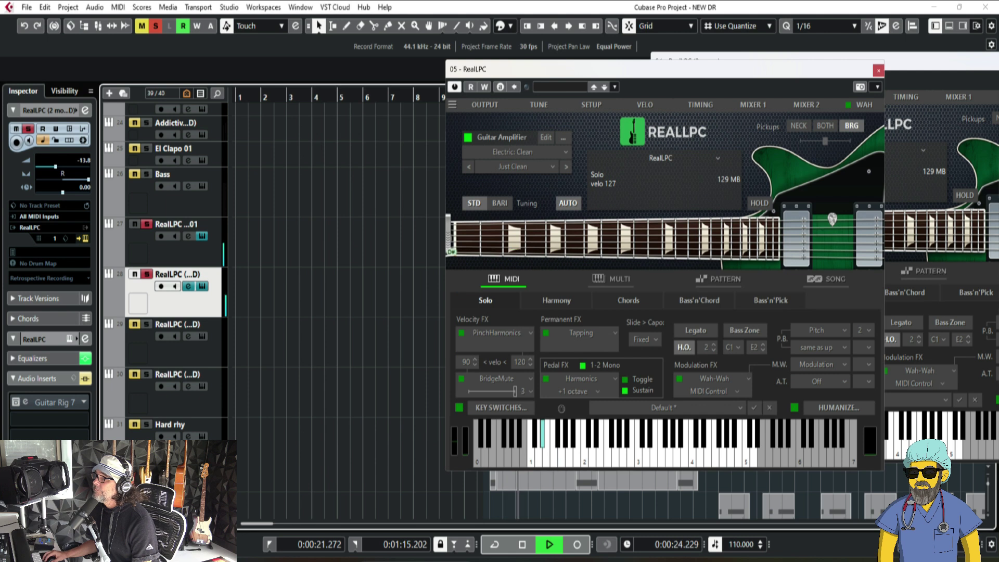
{"action": "key", "text": "space"}
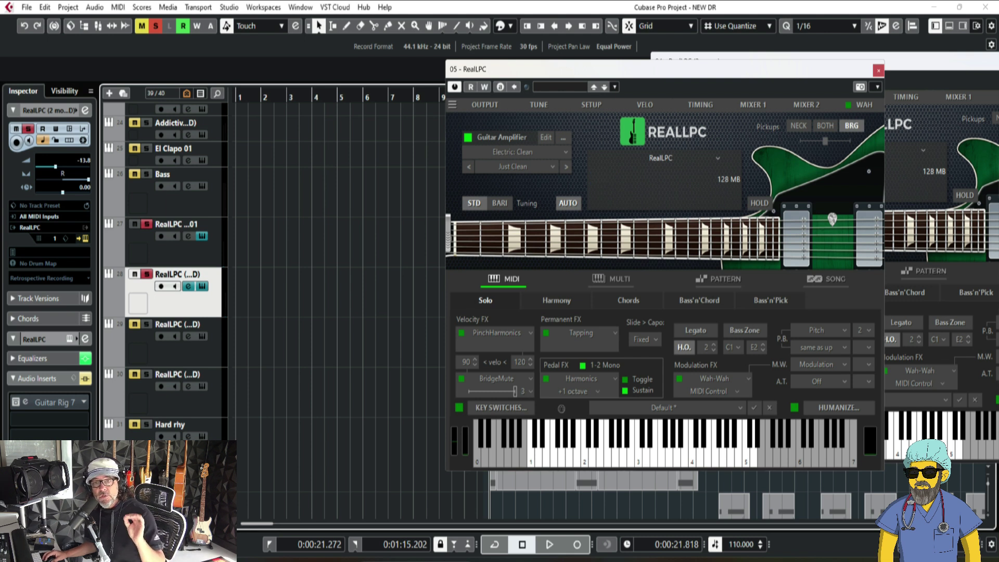
Step: Spread the two RealLPC windows apart and zoom in on the riff clips starting at bar 11
{"action": "left_click_drag", "start_coordinate": [520, 68], "coordinate": [113, 20]}
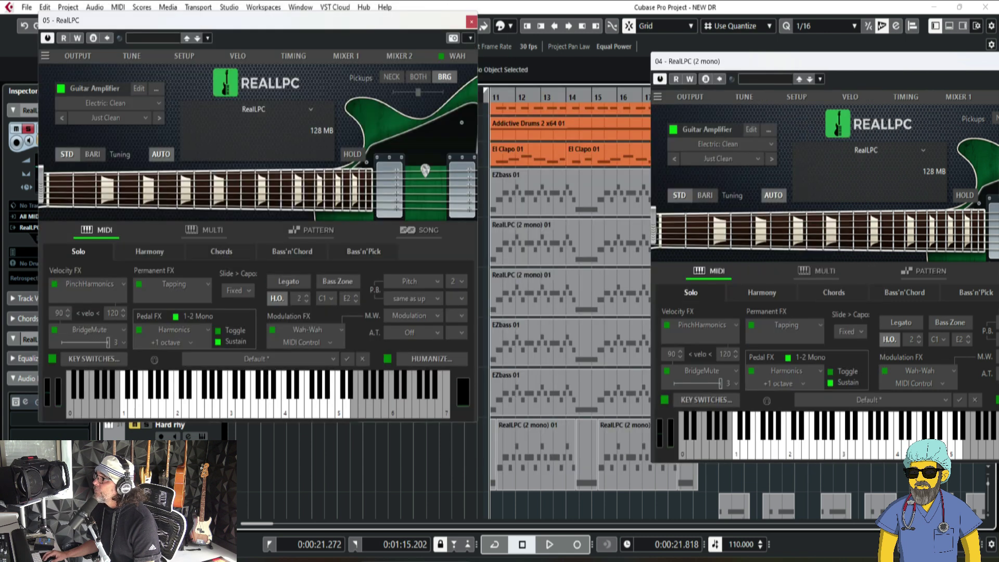
{"action": "left_click_drag", "start_coordinate": [776, 62], "coordinate": [835, 56]}
{"action": "left_click_drag", "start_coordinate": [333, 21], "coordinate": [236, 27]}
{"action": "key", "text": "h"}
{"action": "key", "text": "h"}
{"action": "key", "text": "h"}
{"action": "key", "text": "h"}
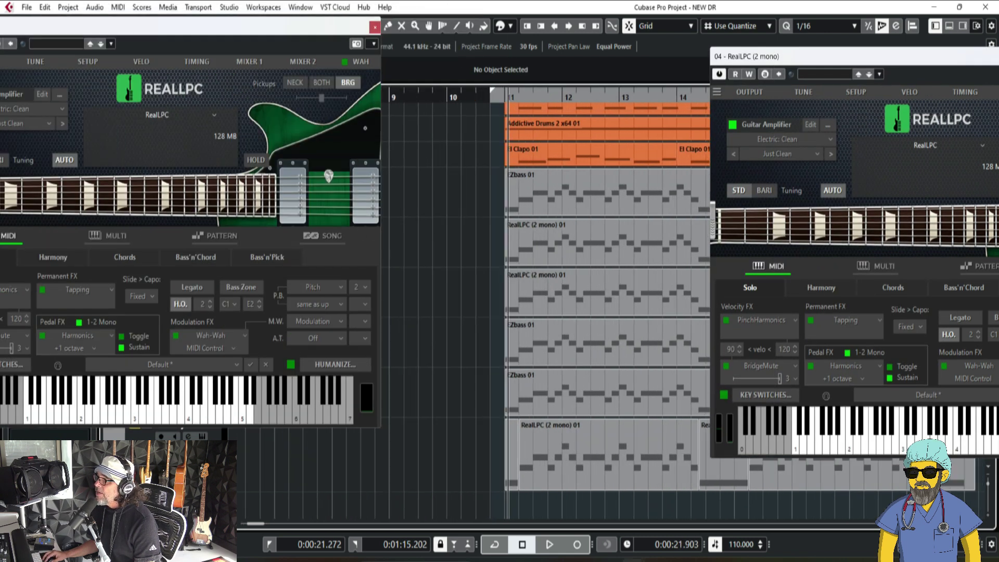
Step: Close both RealLPC instrument windows so the complete riff arrangement is visible
{"action": "key", "text": "g"}
{"action": "key", "text": "g"}
{"action": "key", "text": "g"}
{"action": "key", "text": "g"}
{"action": "key", "text": "g"}
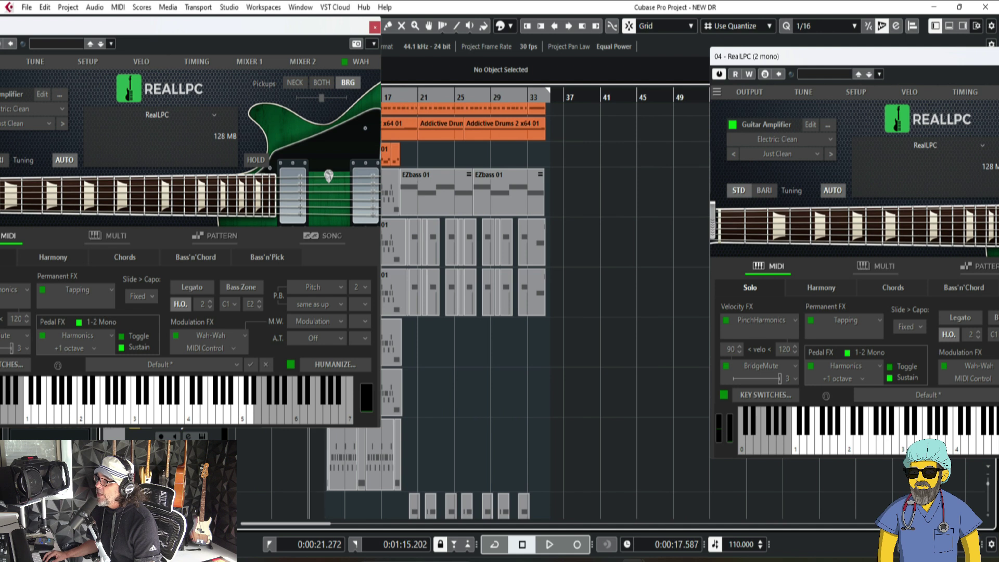
{"action": "key", "text": "g"}
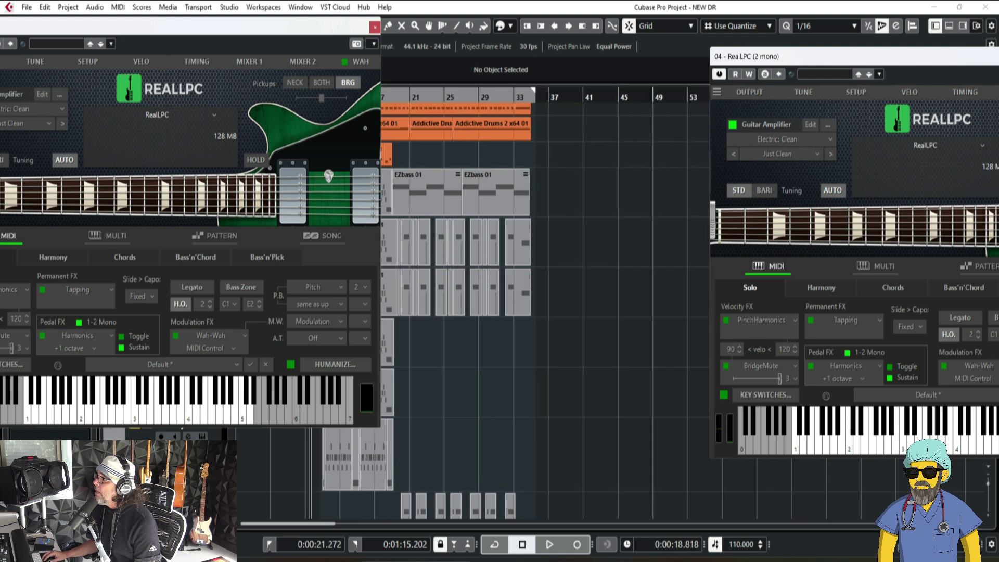
{"action": "left_click_drag", "start_coordinate": [906, 57], "coordinate": [503, 88]}
{"action": "left_click", "coordinate": [740, 89]}
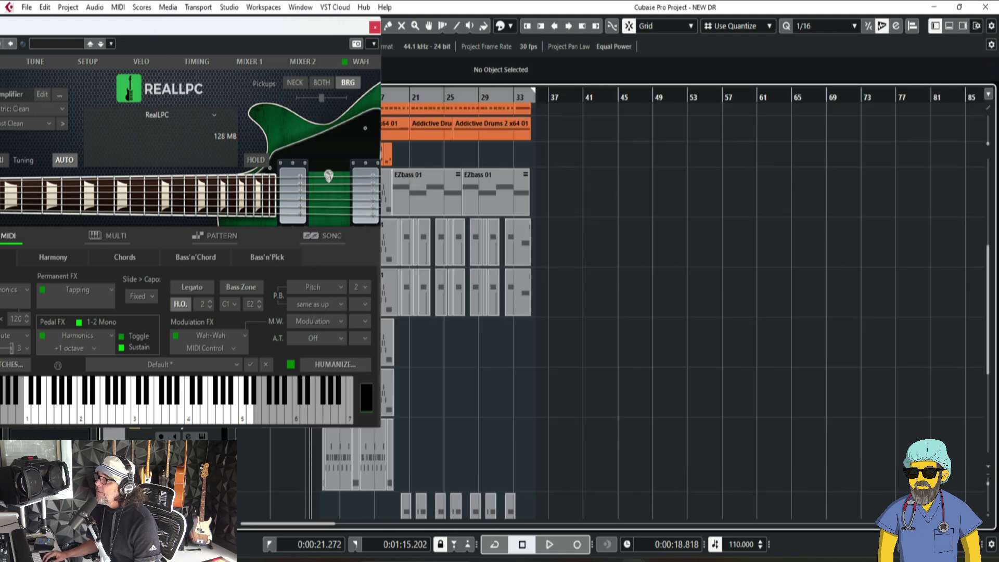
{"action": "left_click", "coordinate": [374, 27]}
Step: Select all the MIDI clips on the second RealLPC track
{"action": "left_click_drag", "start_coordinate": [321, 99], "coordinate": [320, 116]}
{"action": "left_click_drag", "start_coordinate": [270, 303], "coordinate": [966, 282]}
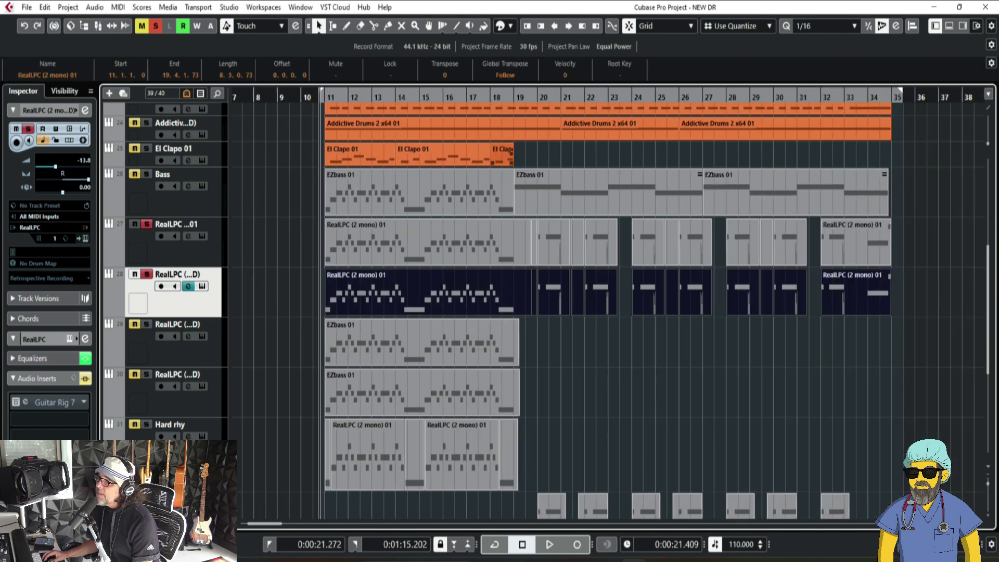
{"action": "left_click", "coordinate": [182, 253]}
{"action": "left_click", "coordinate": [183, 304]}
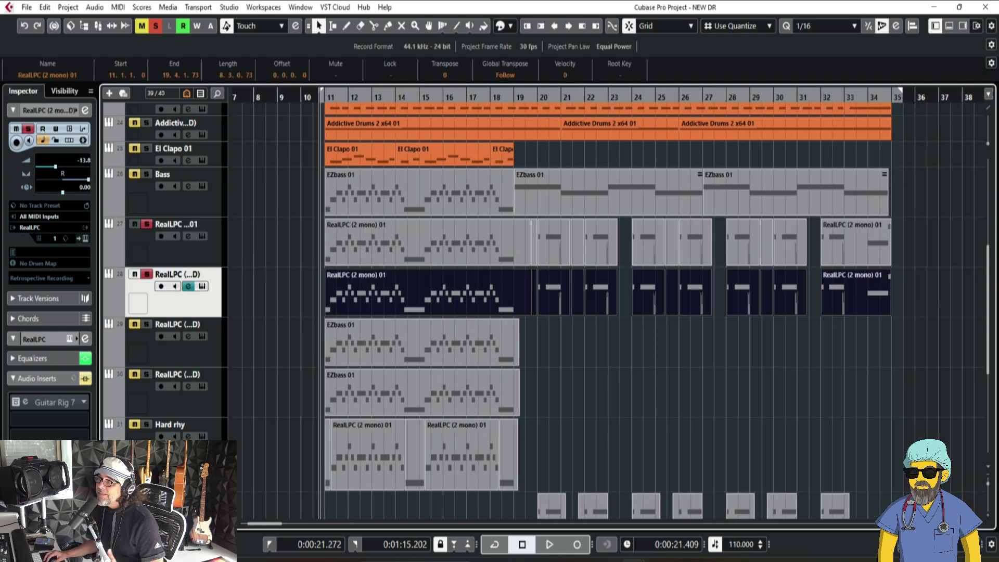
{"action": "left_click_drag", "start_coordinate": [302, 303], "coordinate": [937, 284]}
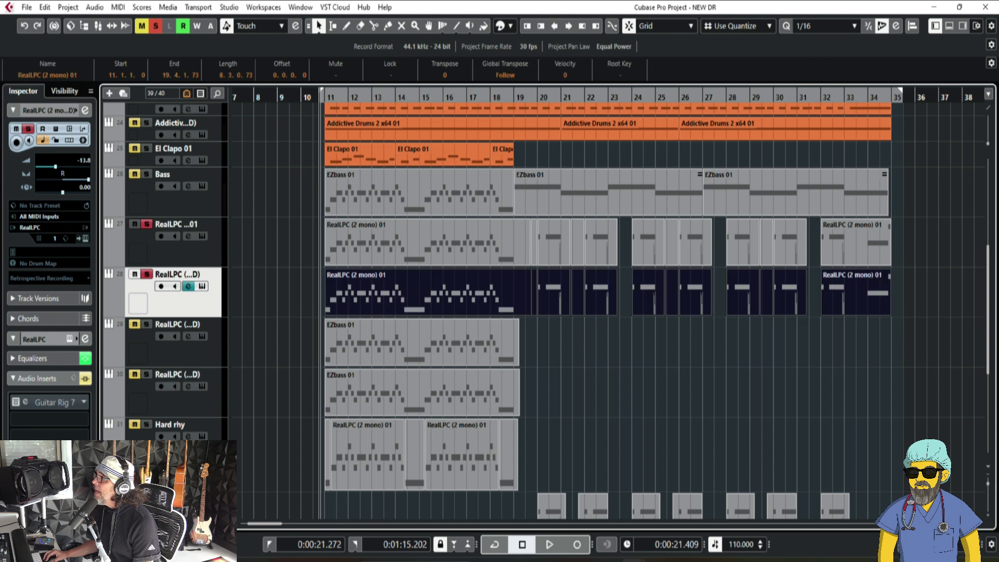
Step: Switch the project ruler's time format to Samples and from there to Seconds
{"action": "left_click", "coordinate": [988, 95]}
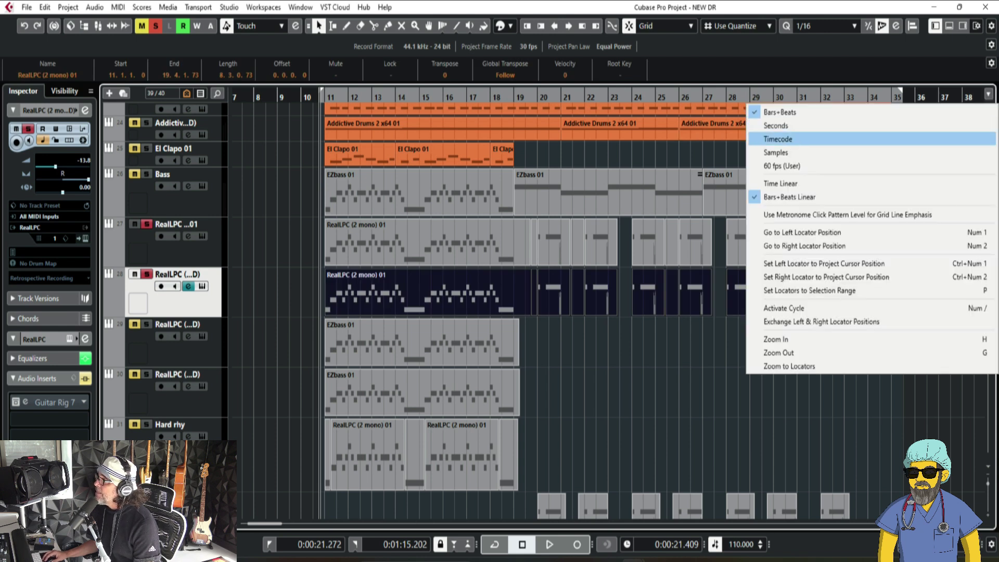
{"action": "left_click", "coordinate": [775, 152]}
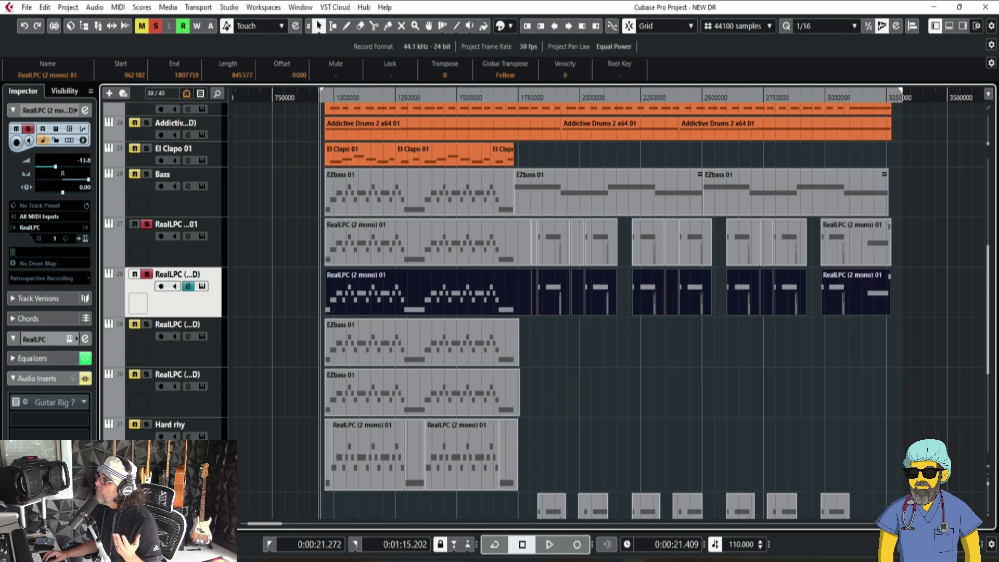
{"action": "left_click", "coordinate": [988, 94]}
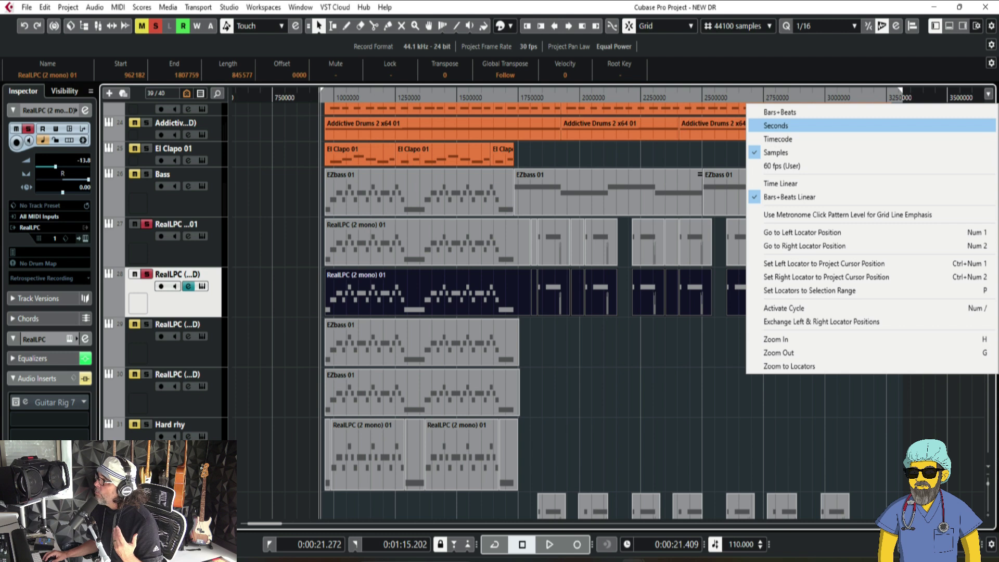
{"action": "left_click", "coordinate": [776, 125]}
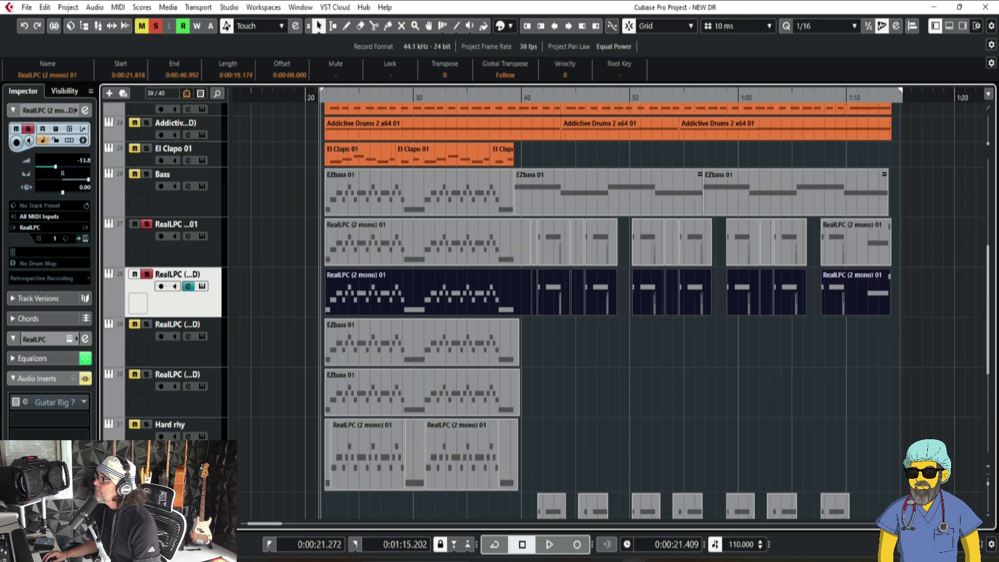
Step: Start playback and reactivate the Guitar Rig 7 insert in the first RealLPC track's channel settings
{"action": "key", "text": "space"}
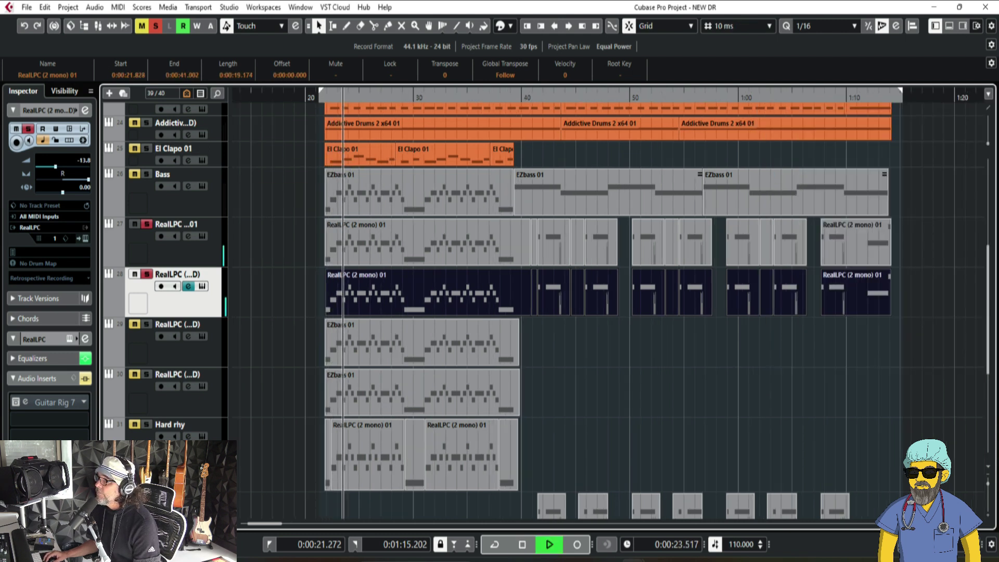
{"action": "left_click", "coordinate": [176, 225]}
{"action": "left_click", "coordinate": [188, 236]}
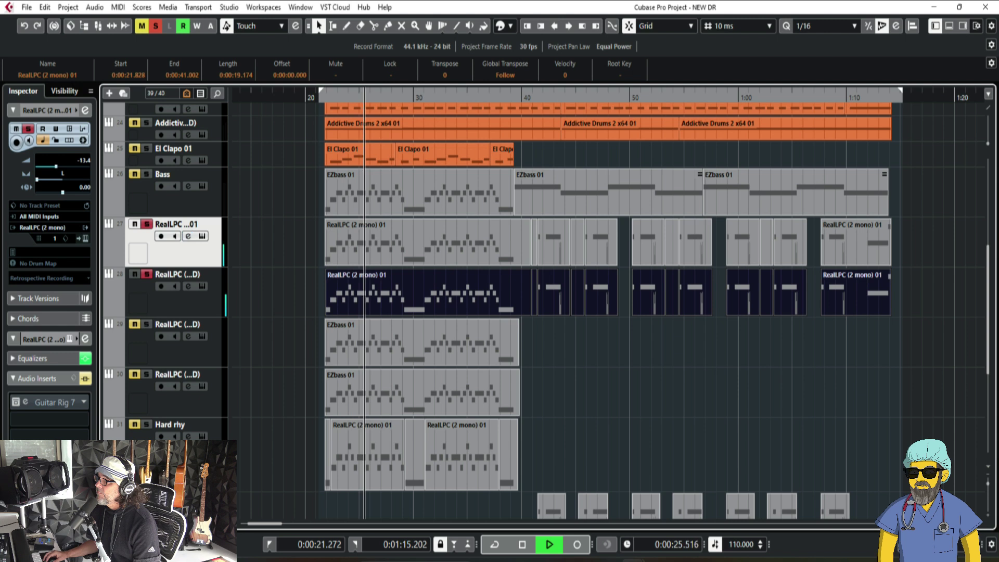
{"action": "left_click", "coordinate": [188, 236]}
{"action": "left_click", "coordinate": [188, 95]}
Step: Reactivate the Guitar Rig 7 insert in the second RealLPC track's channel settings and close them
{"action": "left_click", "coordinate": [167, 275]}
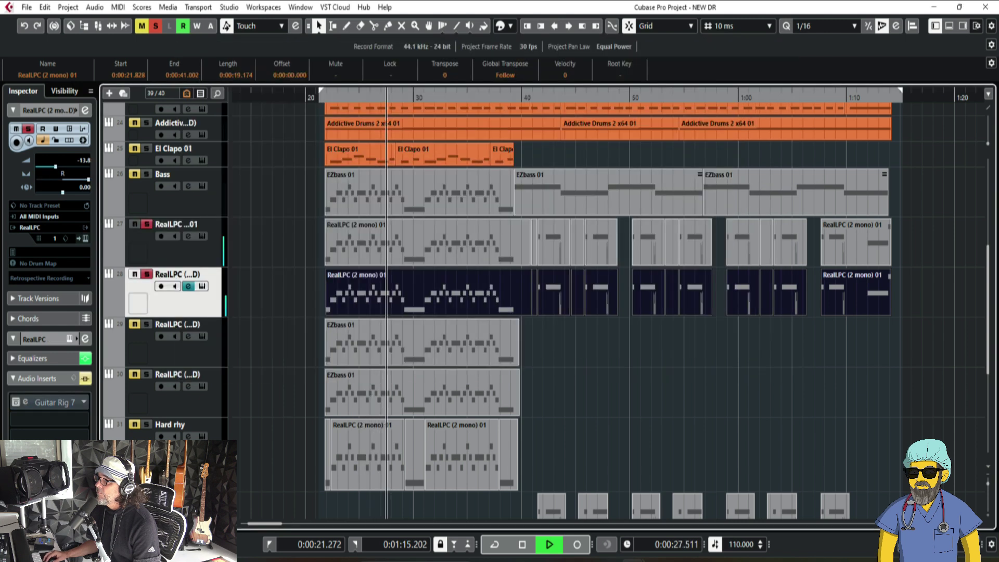
{"action": "left_click", "coordinate": [189, 287]}
{"action": "left_click", "coordinate": [189, 286]}
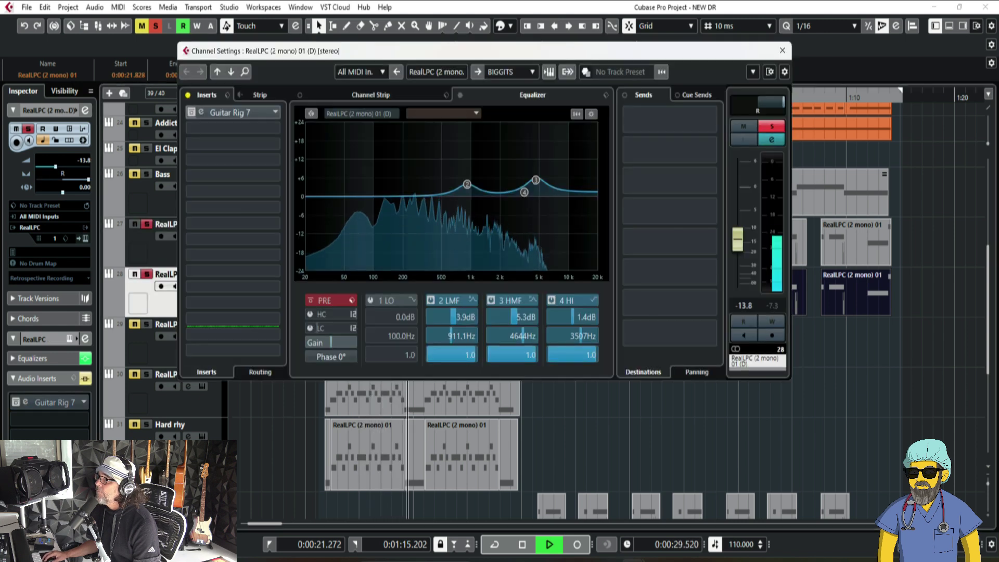
{"action": "left_click", "coordinate": [188, 95]}
{"action": "left_click", "coordinate": [782, 50]}
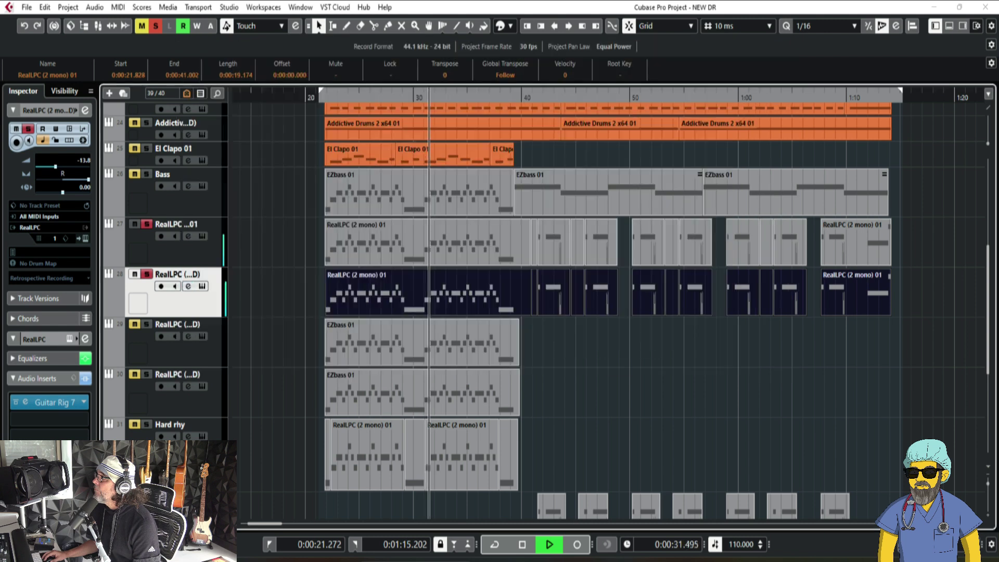
Step: Nudge the clips on the second RealLPC track 10 ms later during playback, stop, and deselect them
{"action": "left_click_drag", "start_coordinate": [933, 299], "coordinate": [298, 280]}
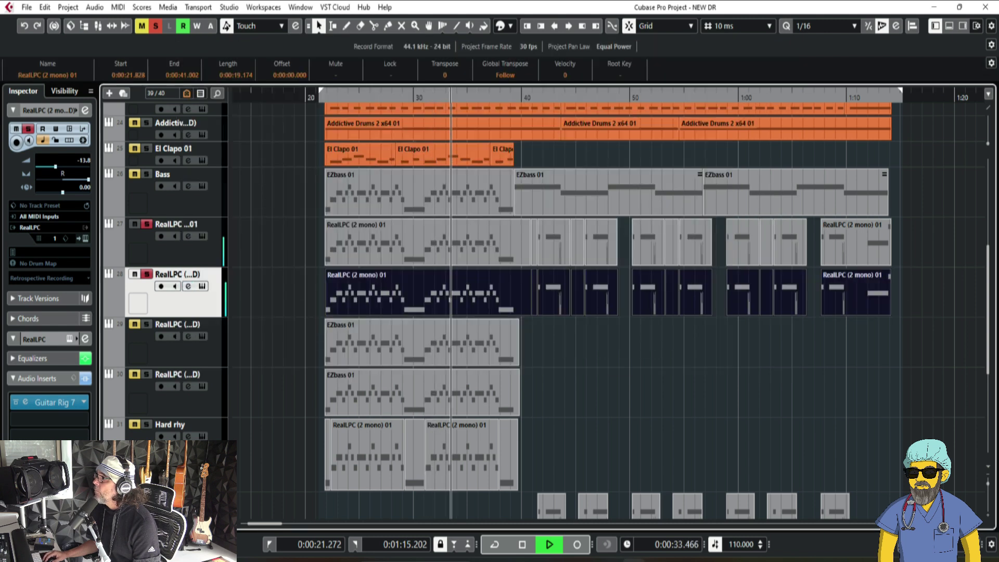
{"action": "key", "text": "ctrl+Right"}
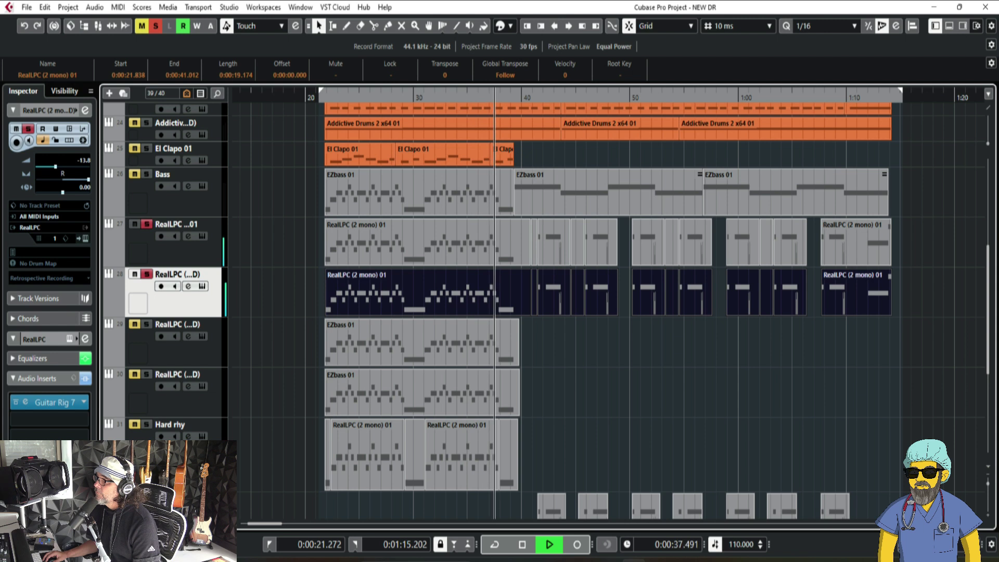
{"action": "key", "text": "space"}
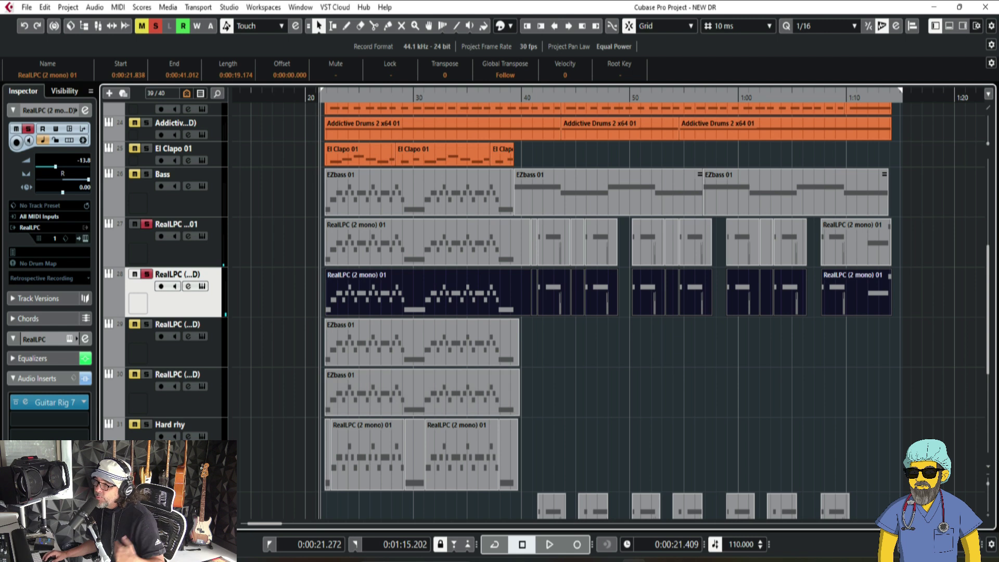
{"action": "left_click", "coordinate": [281, 359]}
Step: Solo the third and fourth RealLPC tracks in place of the first two and play the riff
{"action": "left_click", "coordinate": [147, 225]}
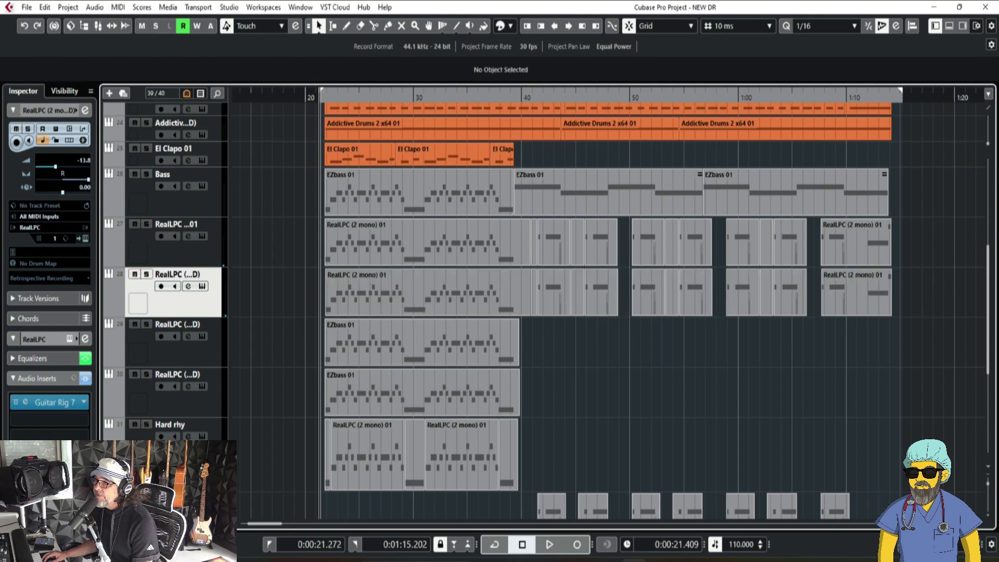
{"action": "left_click", "coordinate": [146, 324]}
{"action": "left_click", "coordinate": [177, 351]}
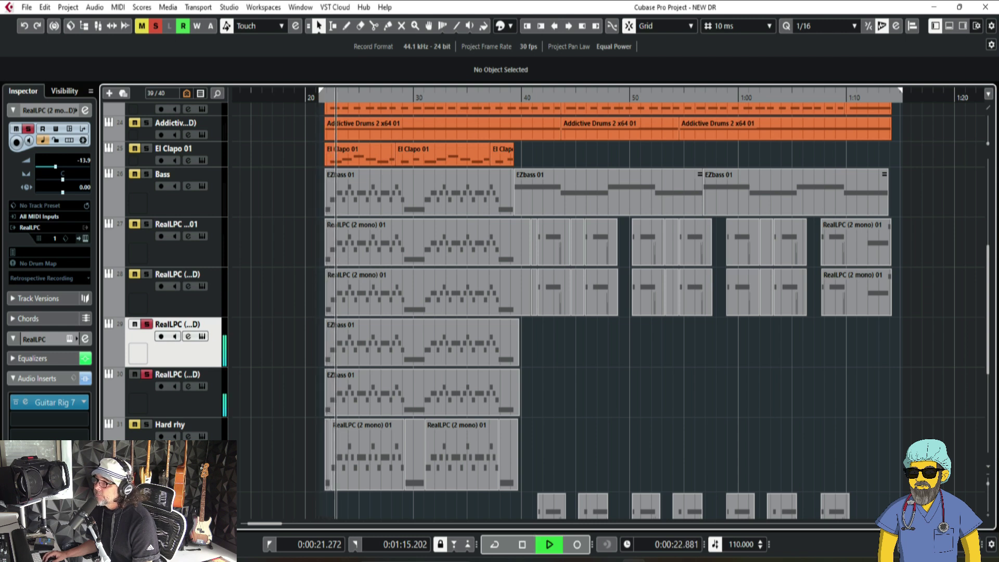
{"action": "left_click", "coordinate": [177, 401]}
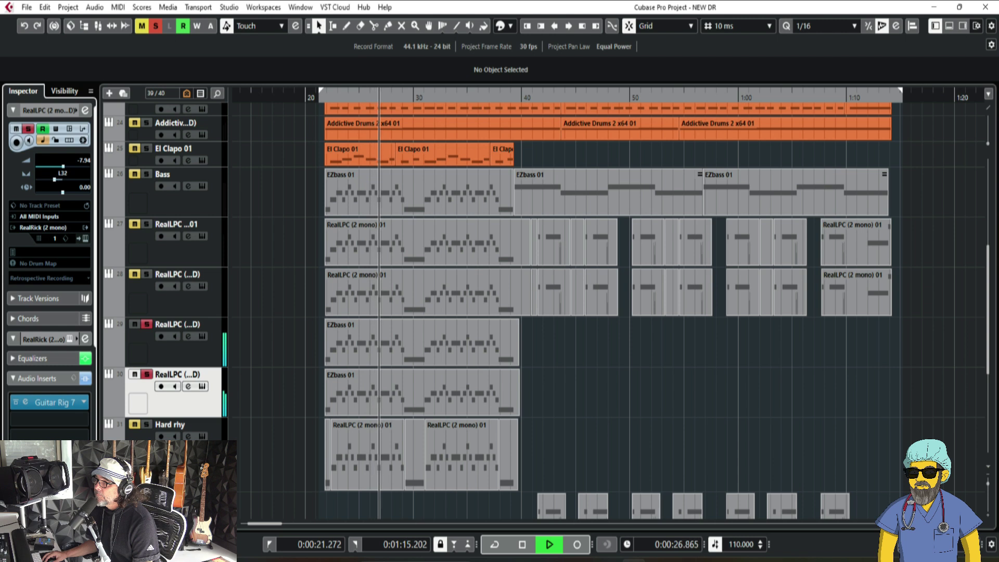
Step: Nudge the EZbass 01 clip on the fourth RealLPC track 20 ms later
{"action": "left_click_drag", "start_coordinate": [283, 380], "coordinate": [598, 392]}
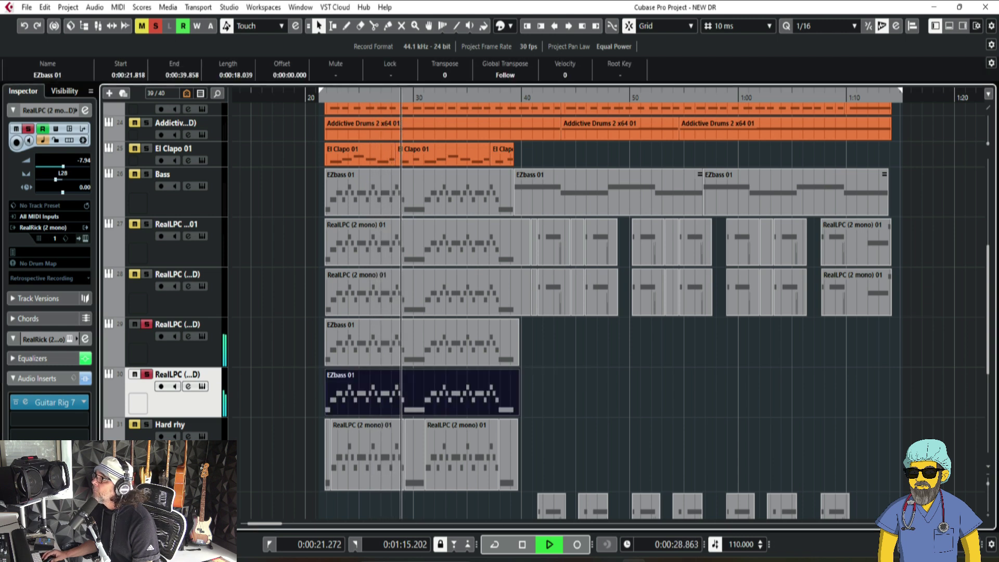
{"action": "left_click", "coordinate": [568, 26]}
{"action": "left_click", "coordinate": [568, 26]}
Step: Add the first two RealLPC tracks to the solo and listen to all four guitars before stopping playback
{"action": "left_click", "coordinate": [147, 274]}
{"action": "left_click", "coordinate": [146, 225]}
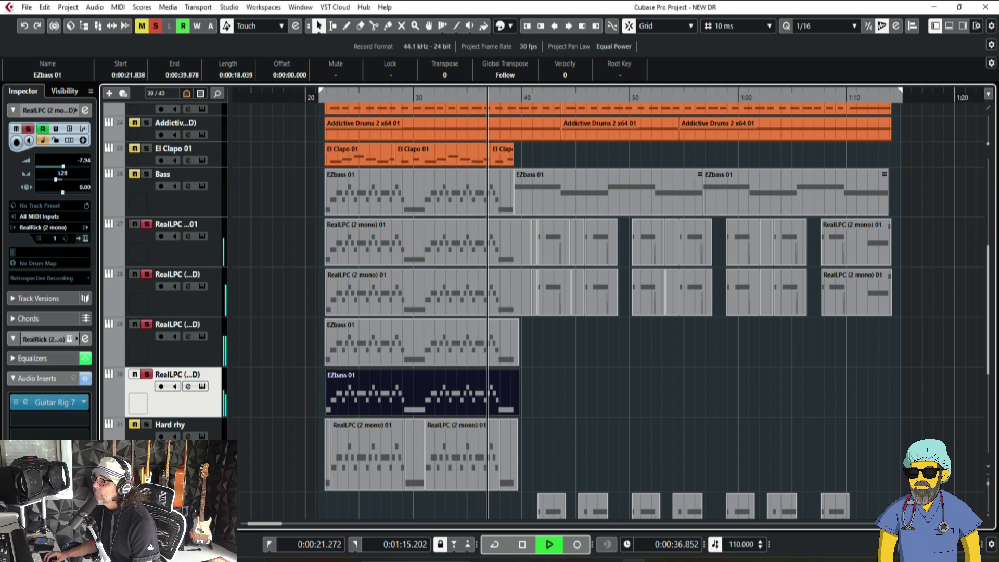
{"action": "key", "text": "space"}
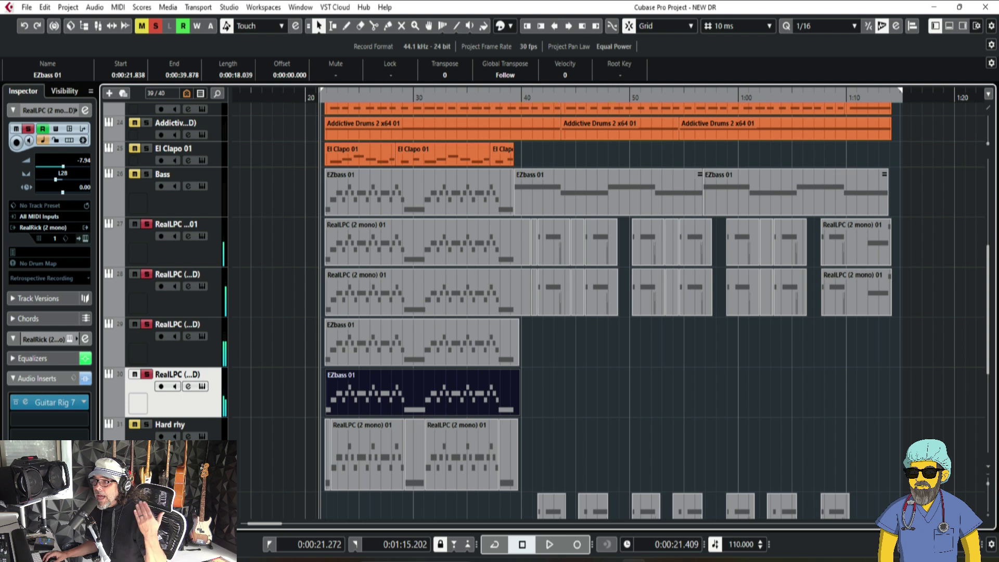
Step: Inspect the fourth RealLPC track's channel settings and its RealRick instrument, closing each window
{"action": "left_click", "coordinate": [188, 386]}
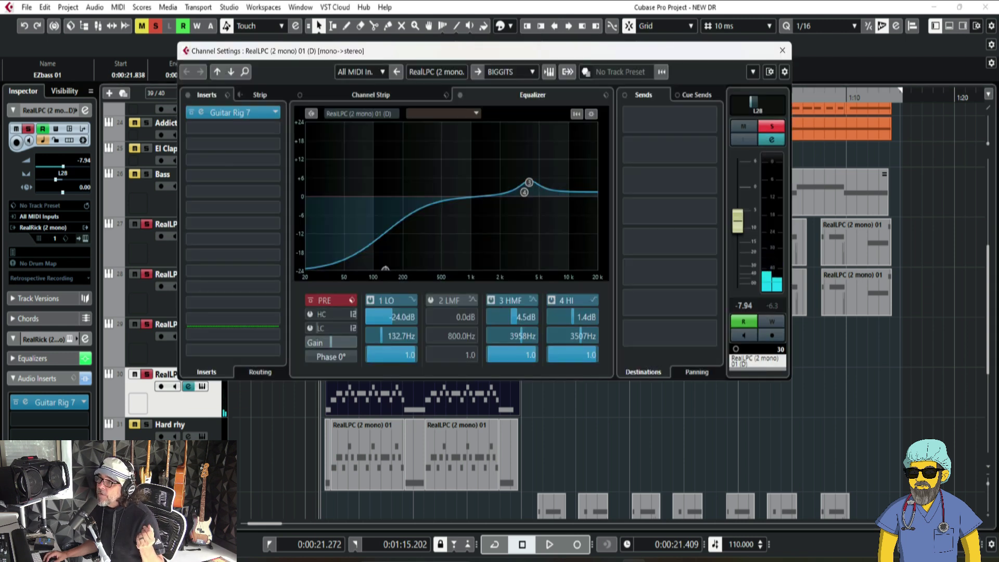
{"action": "left_click", "coordinate": [188, 386]}
{"action": "left_click", "coordinate": [202, 386]}
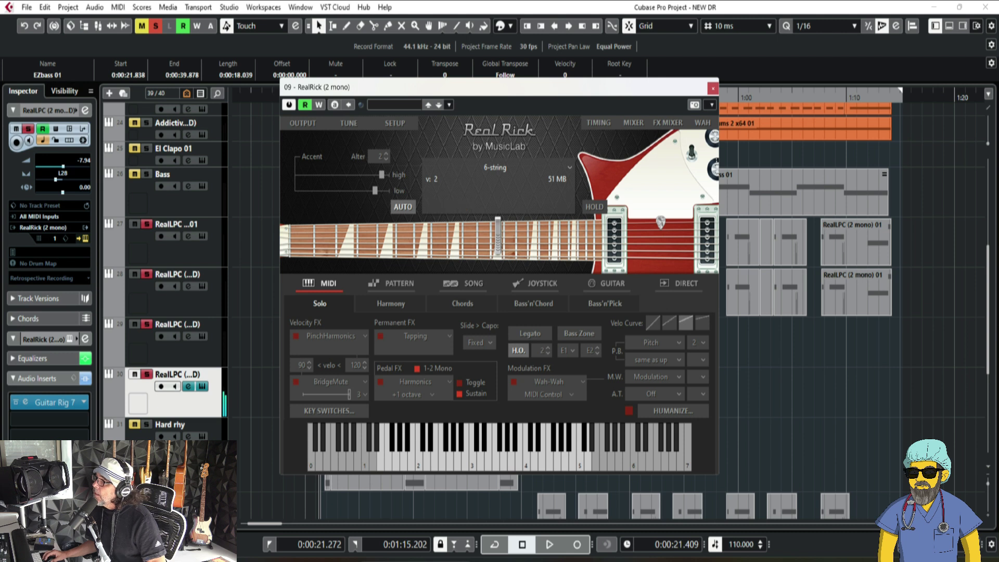
{"action": "left_click", "coordinate": [712, 87]}
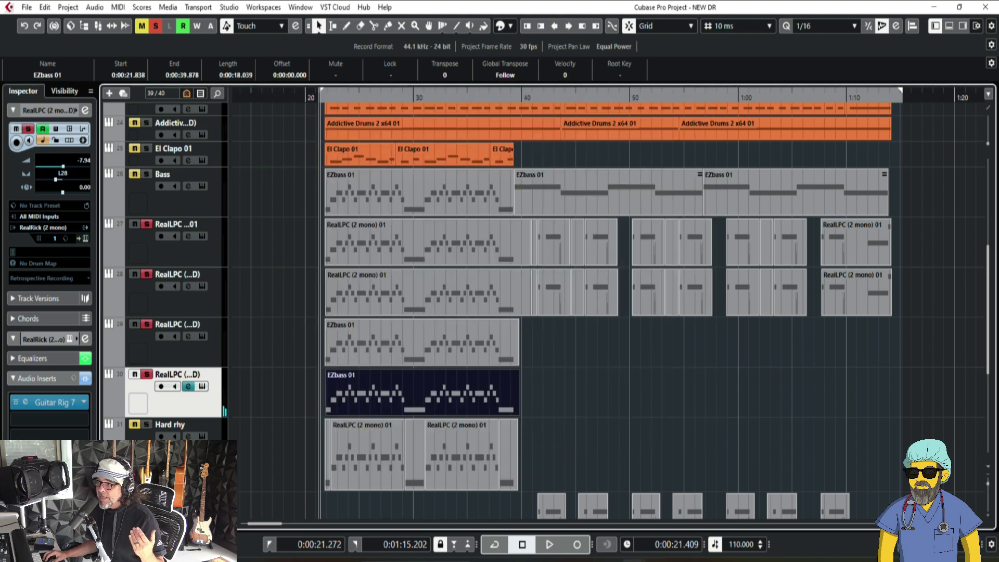
Step: Clear the solos on the RealLPC tracks and solo the Hard rhy track instead
{"action": "key", "text": "e"}
{"action": "left_click", "coordinate": [292, 448]}
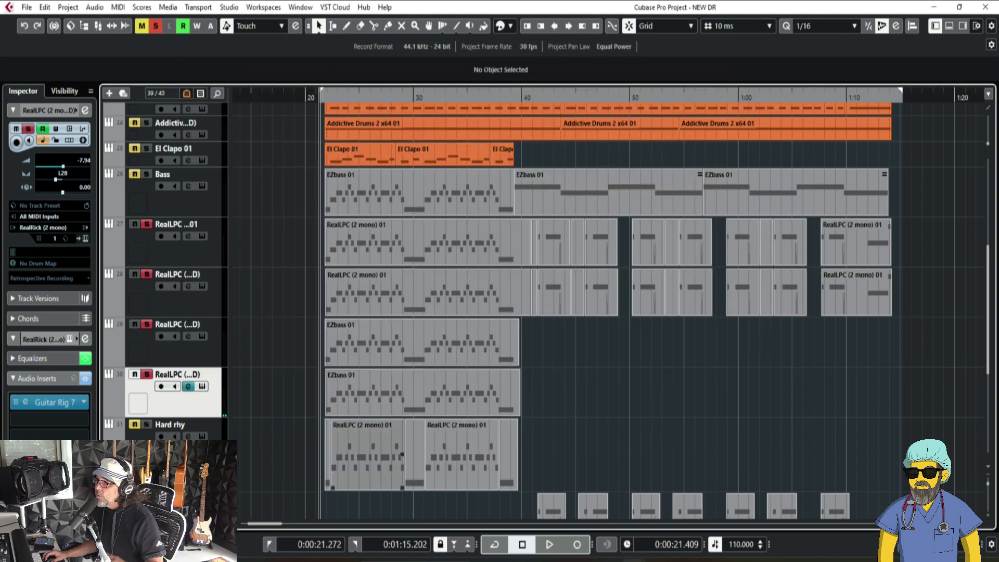
{"action": "key", "text": "s"}
{"action": "key", "text": "Down"}
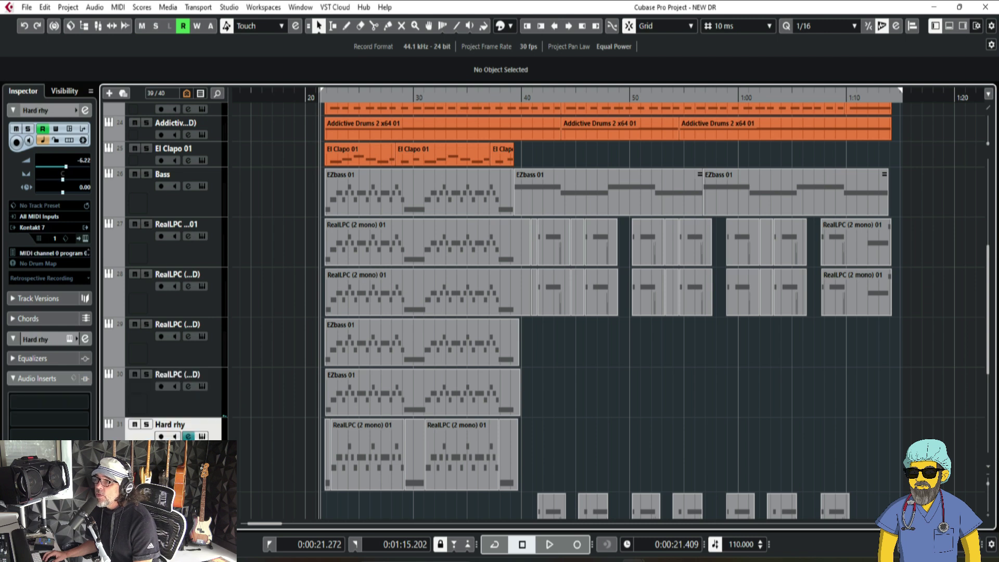
{"action": "key", "text": "s"}
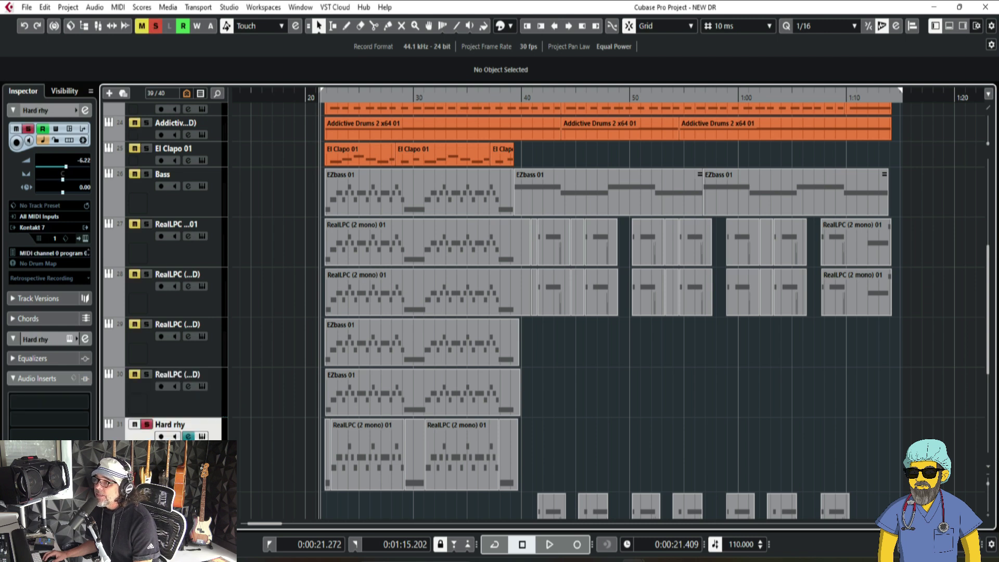
Step: Open the Hard rhy track's Kontakt instrument beside the riff clips and listen to the soloed track
{"action": "left_click", "coordinate": [85, 238]}
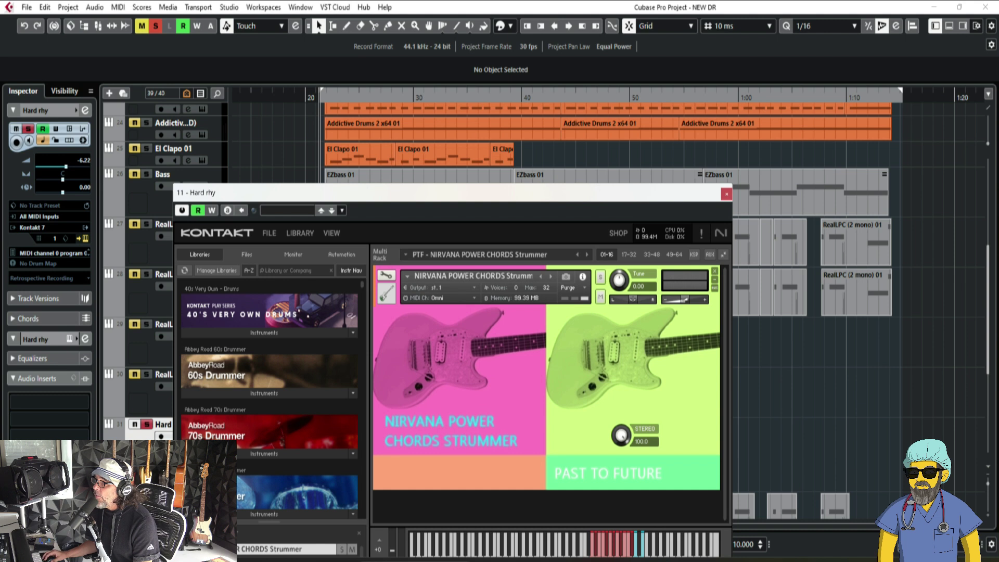
{"action": "left_click_drag", "start_coordinate": [486, 191], "coordinate": [528, 165]}
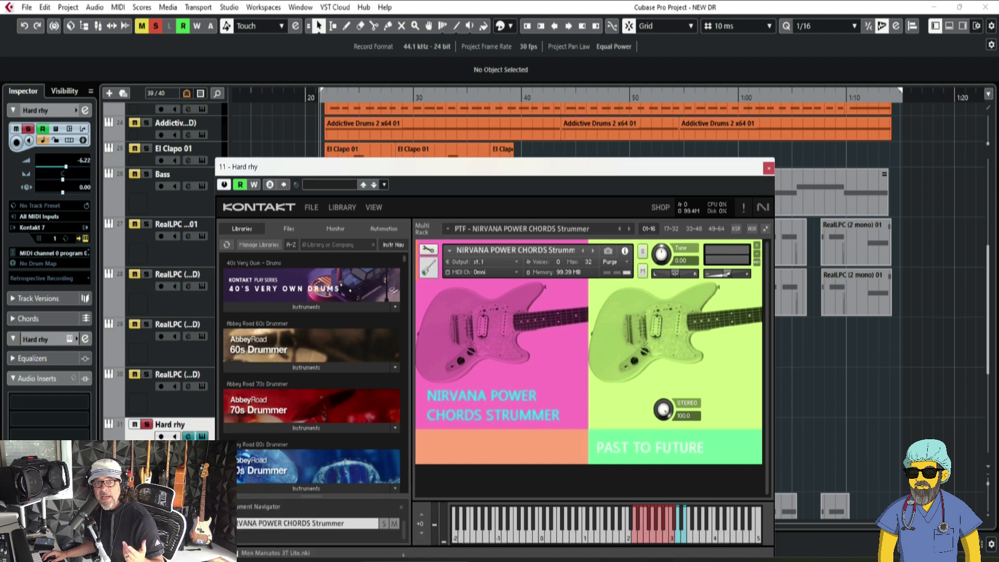
{"action": "left_click_drag", "start_coordinate": [427, 168], "coordinate": [814, 167]}
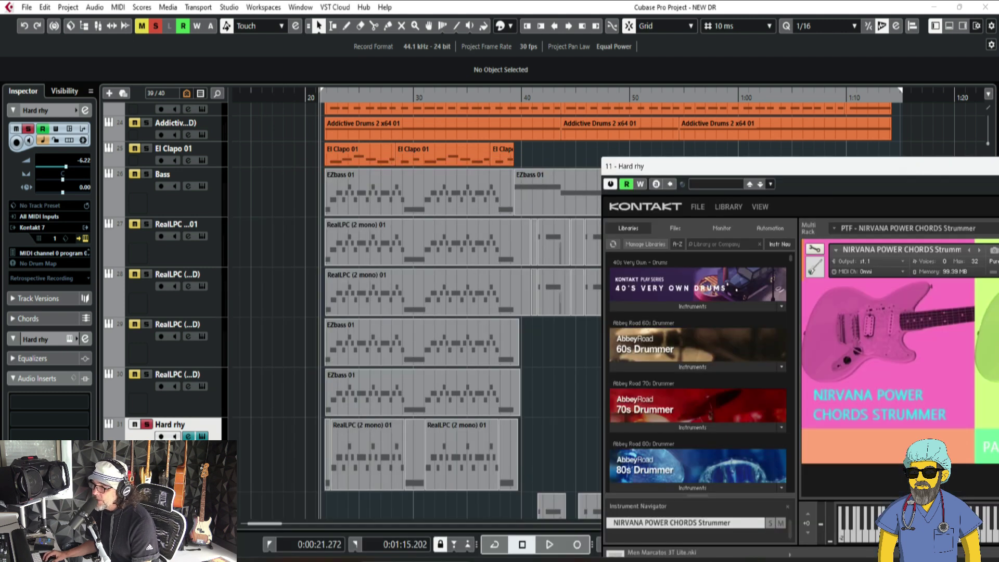
{"action": "key", "text": "space"}
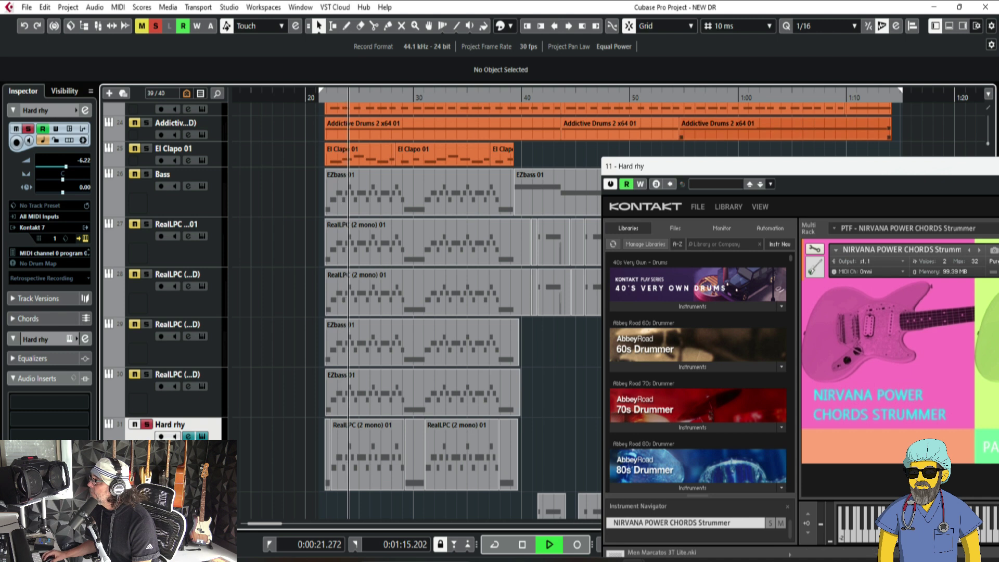
{"action": "left_click_drag", "start_coordinate": [744, 126], "coordinate": [737, 113]}
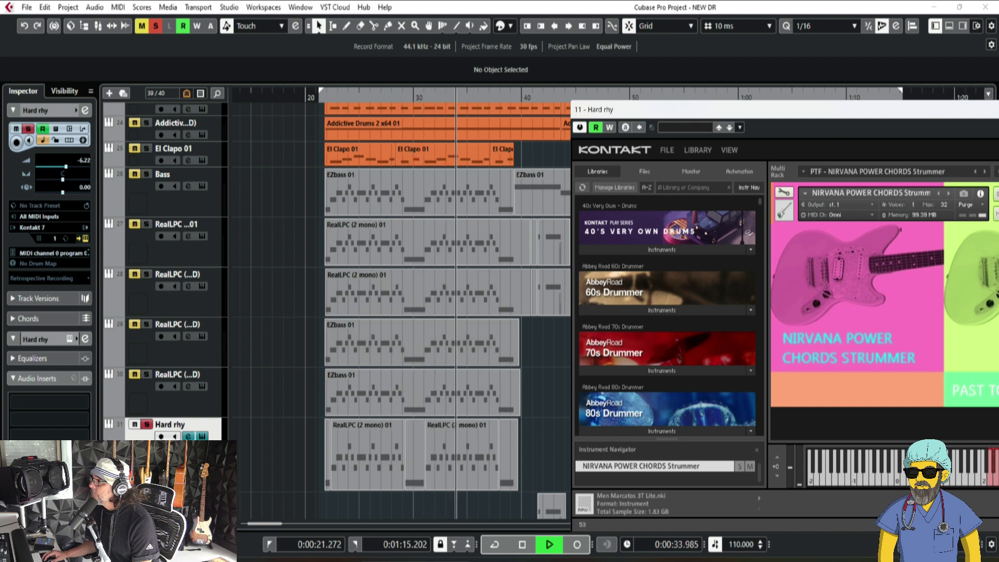
Step: Examine the note offsets between the layered guitar tracks around 32 seconds and return the view to the full riff
{"action": "left_click_drag", "start_coordinate": [431, 97], "coordinate": [431, 128]}
{"action": "key", "text": "h"}
{"action": "key", "text": "h"}
{"action": "key", "text": "h"}
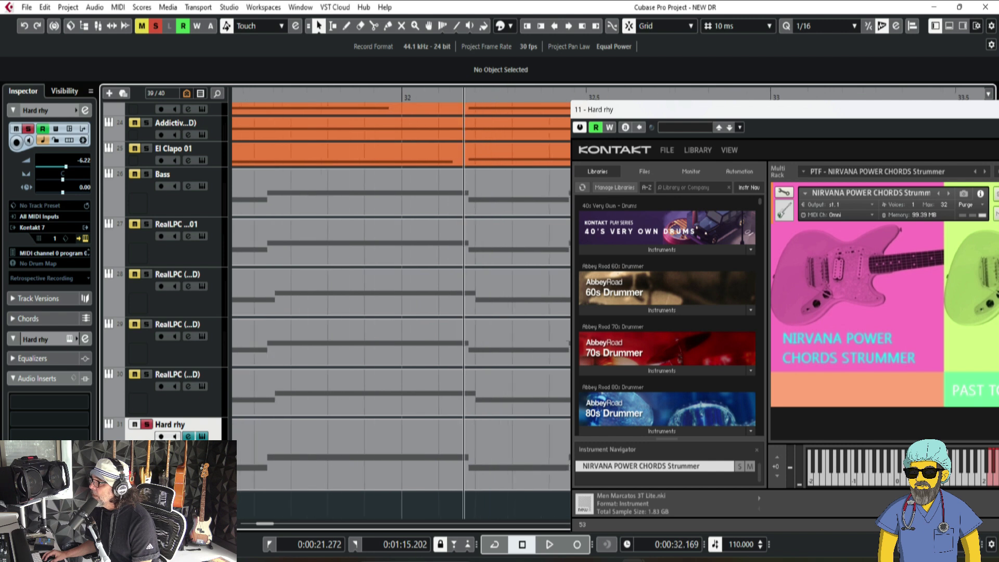
{"action": "left_click_drag", "start_coordinate": [464, 98], "coordinate": [299, 43]}
{"action": "key", "text": "shift+KP_Subtract"}
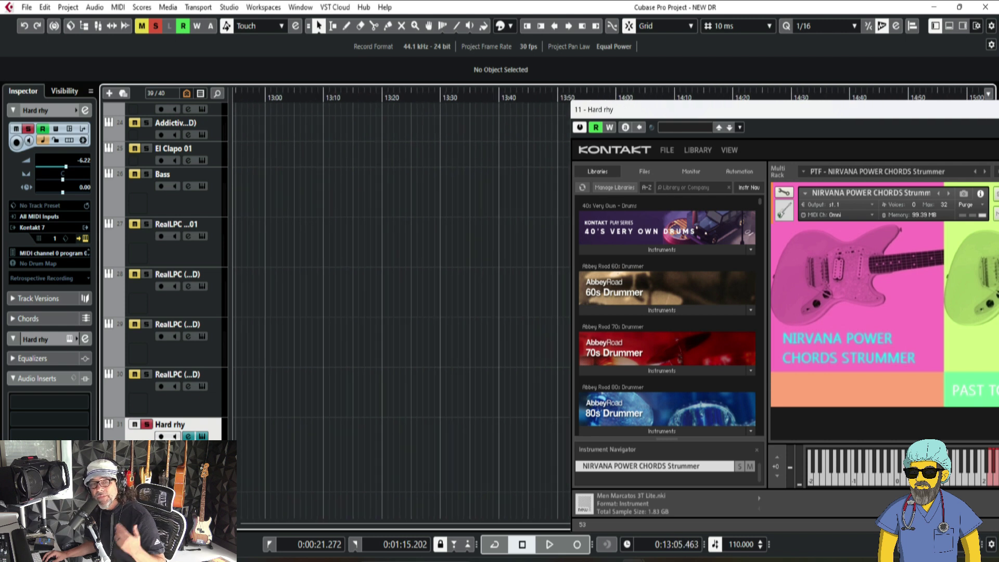
{"action": "key", "text": "shift+KP_Subtract"}
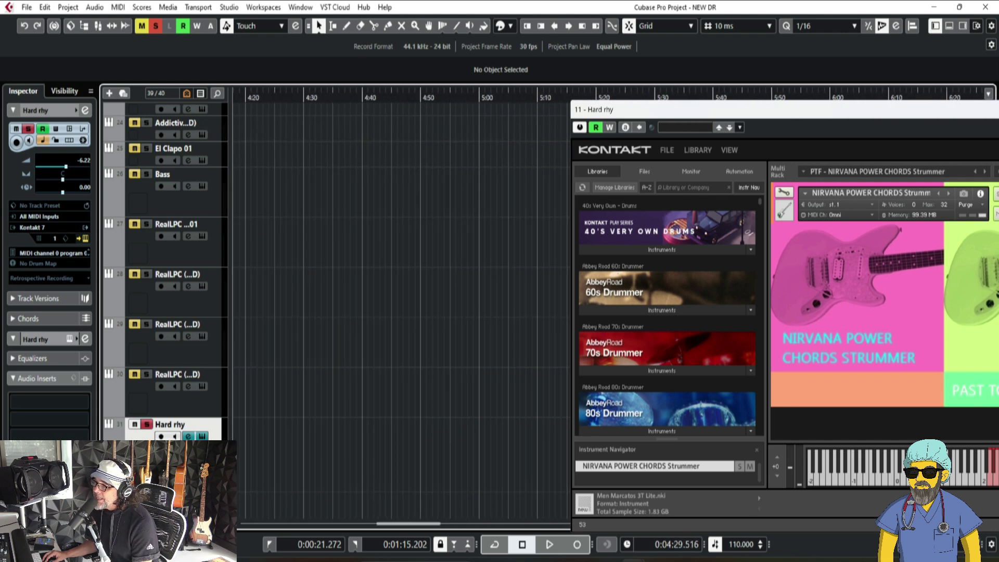
{"action": "key", "text": "shift+KP_Add"}
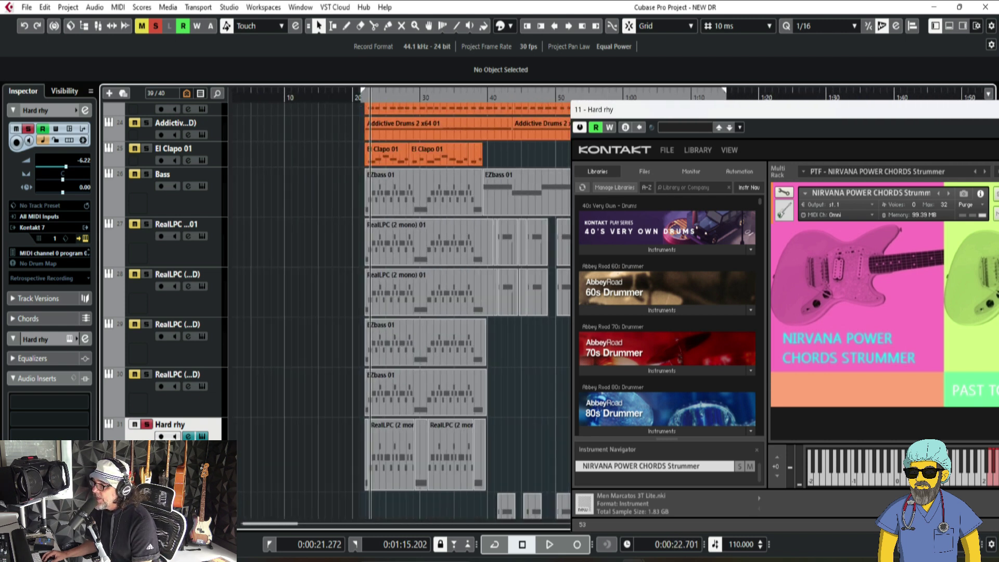
Step: Inspect the Hard rhy track's channel settings and its full Nirvana Power Chords Strummer instrument, closing both windows
{"action": "left_click", "coordinate": [188, 436]}
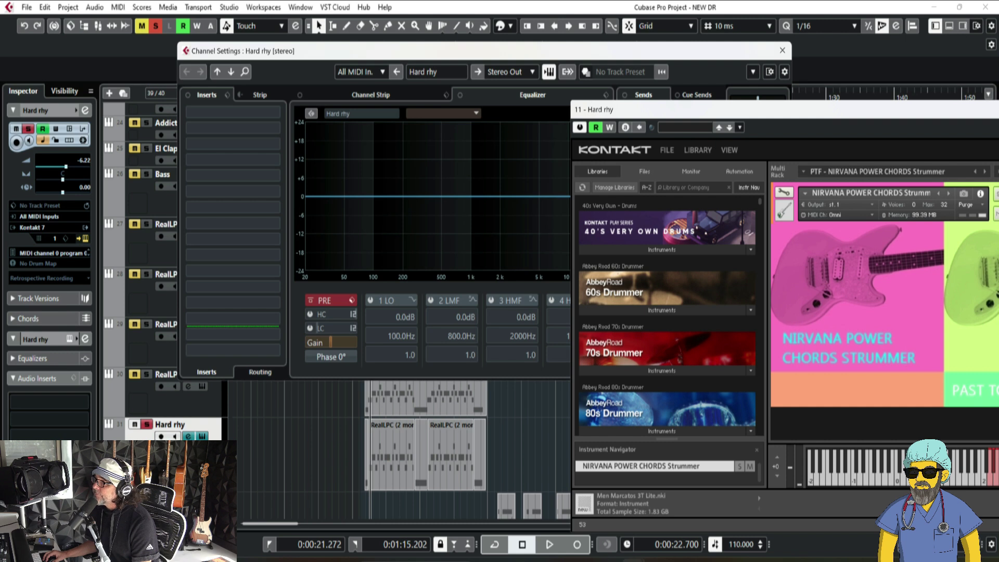
{"action": "key", "text": "Escape"}
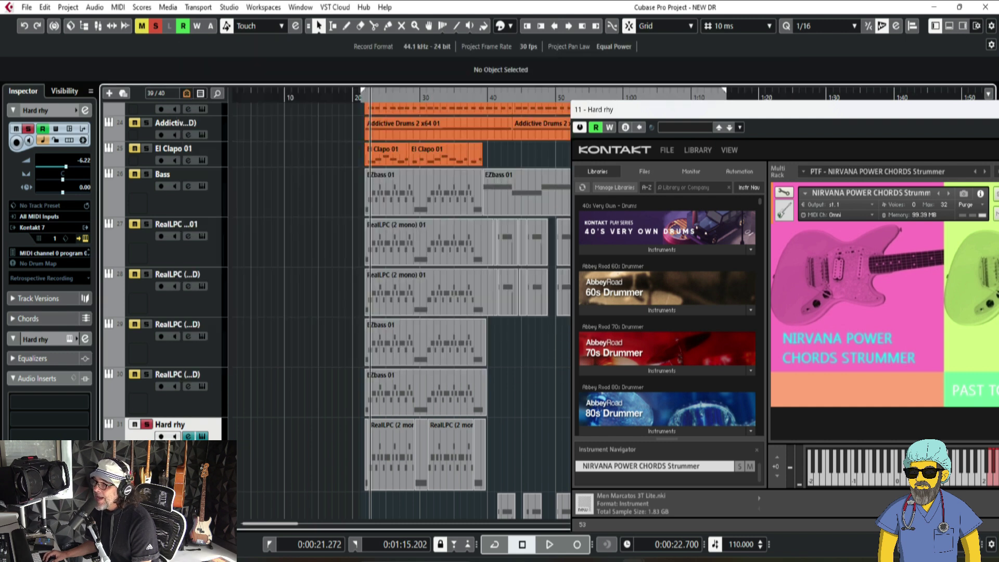
{"action": "left_click_drag", "start_coordinate": [371, 98], "coordinate": [371, 63]}
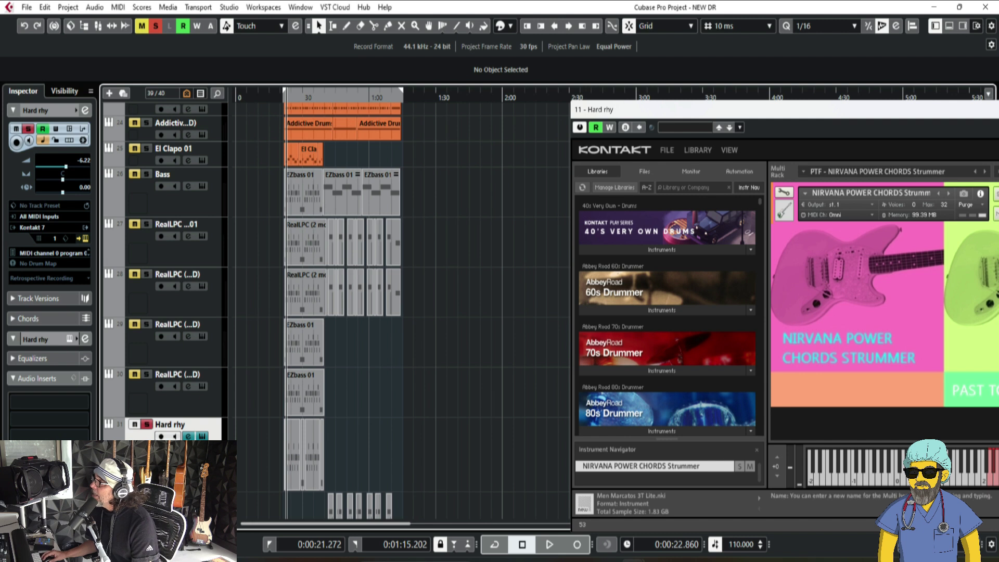
{"action": "left_click_drag", "start_coordinate": [754, 110], "coordinate": [479, 85]}
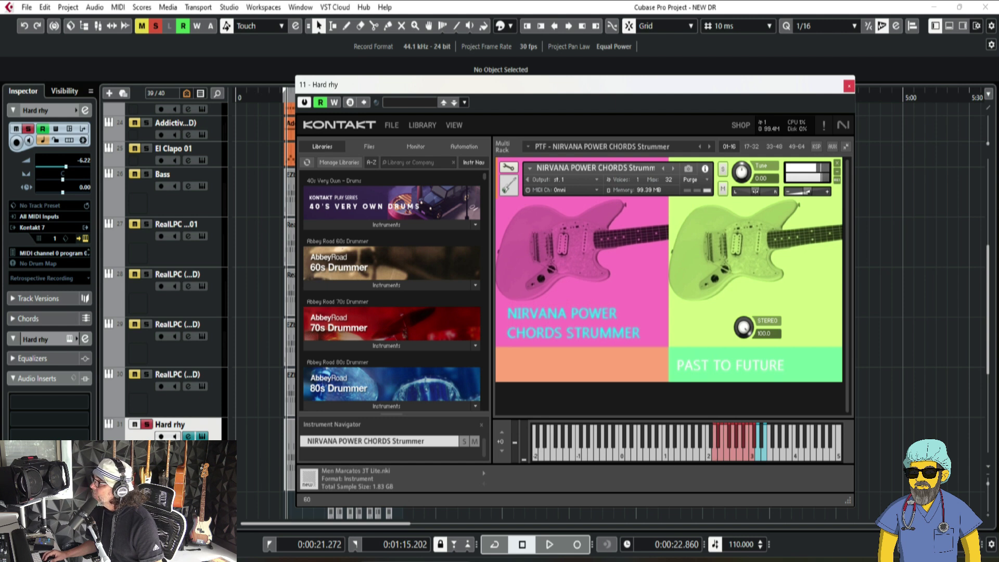
{"action": "left_click", "coordinate": [849, 86]}
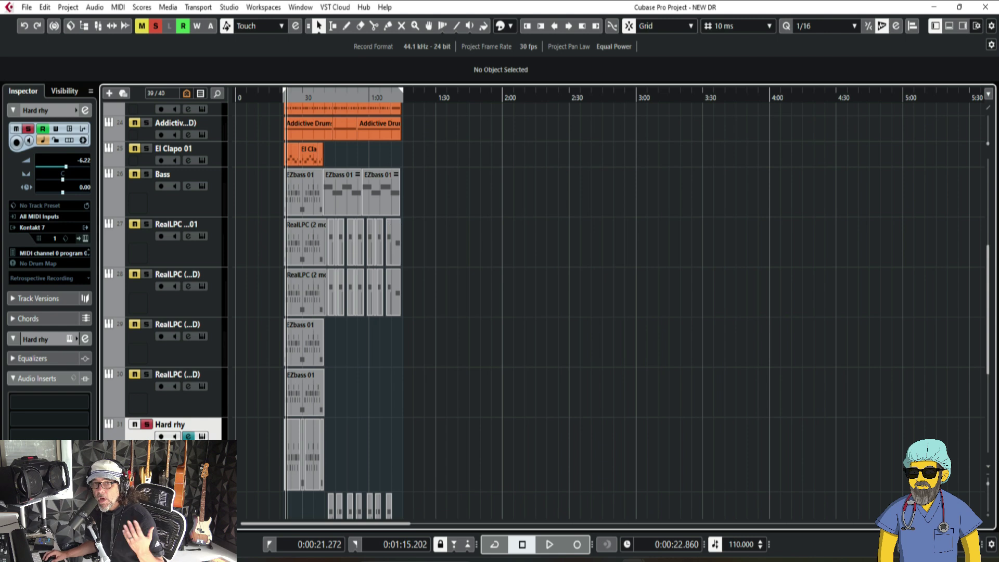
Step: Clear the Hard rhy solo and inspect the RealRick instrument on the RealLPC track directly below it, closing the instrument window
{"action": "left_click", "coordinate": [155, 26]}
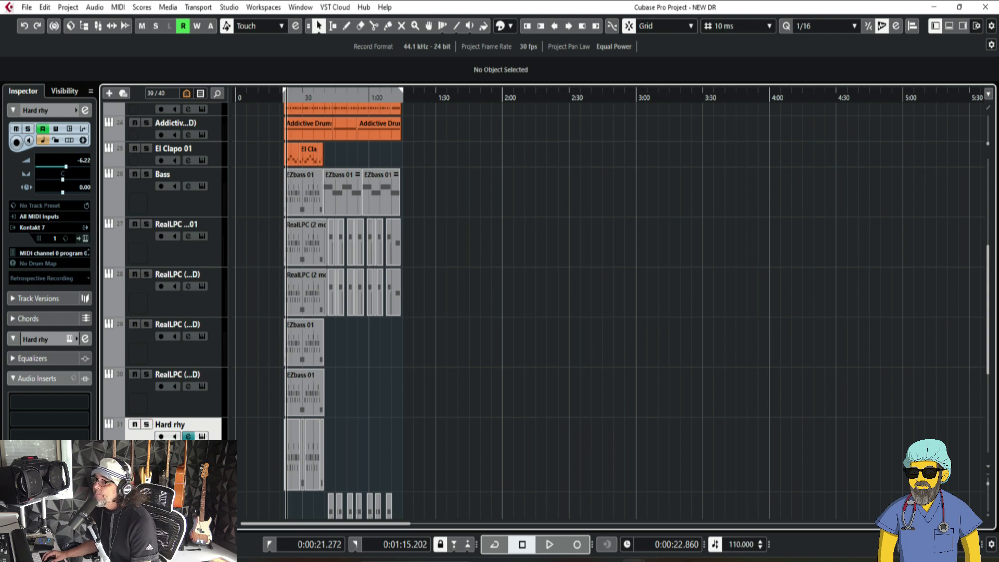
{"action": "scroll", "coordinate": [176, 260], "scroll_direction": "down", "scroll_amount": 3}
{"action": "left_click_drag", "start_coordinate": [327, 98], "coordinate": [322, 125]}
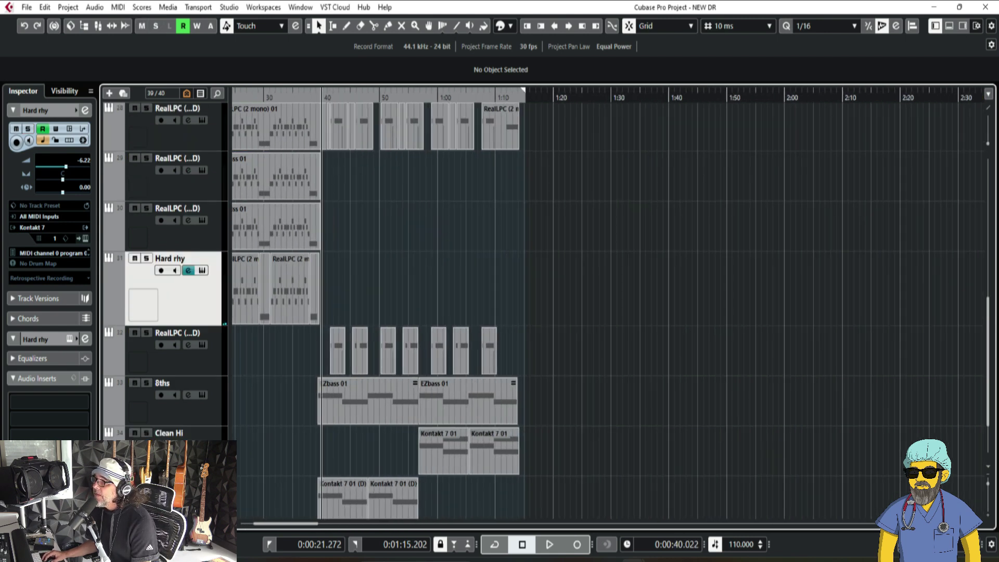
{"action": "left_click", "coordinate": [182, 358]}
{"action": "left_click", "coordinate": [202, 344]}
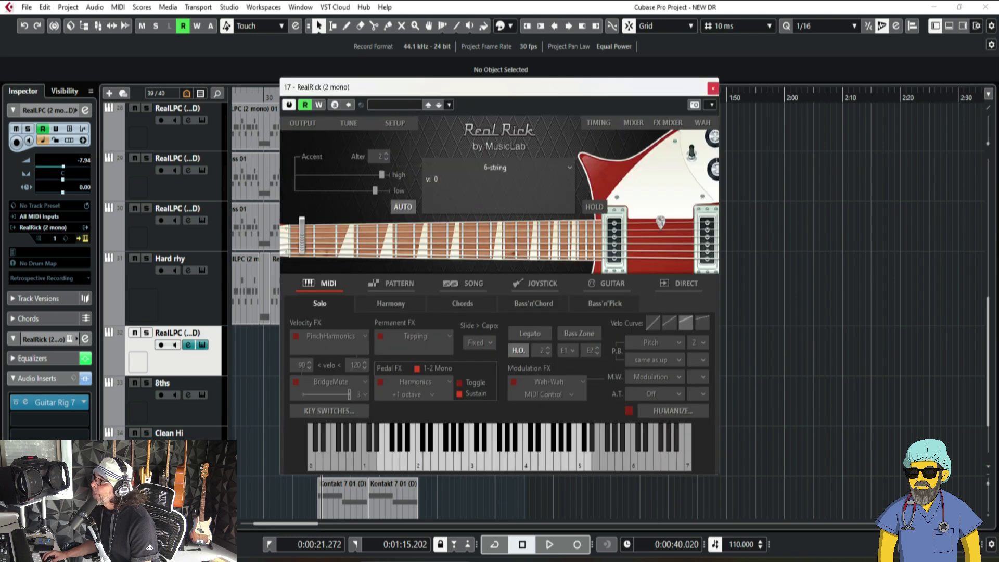
{"action": "left_click", "coordinate": [713, 88]}
Step: Play from just before the 40-second section and briefly solo the RealLPC track below Hard rhy
{"action": "left_click_drag", "start_coordinate": [315, 98], "coordinate": [314, 95]}
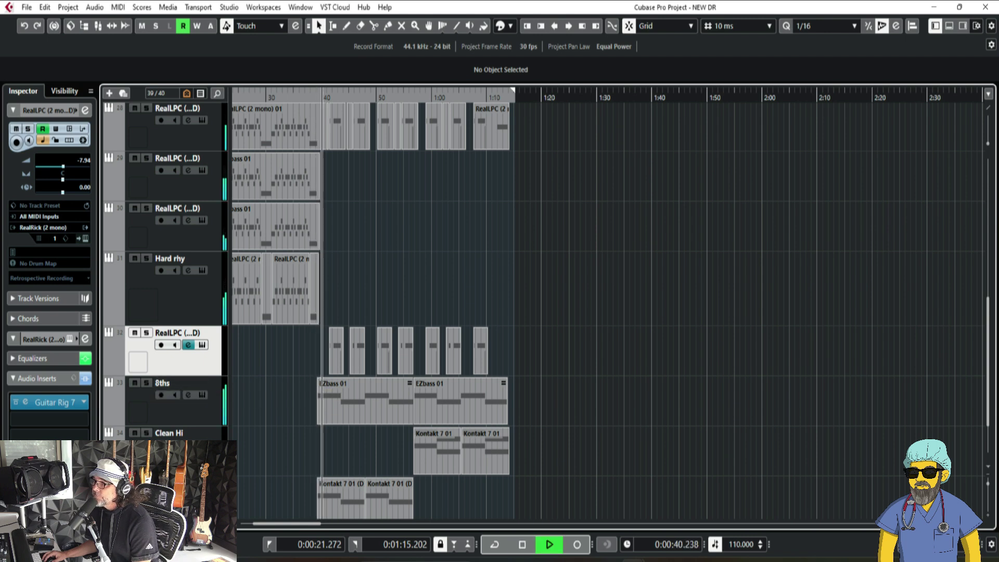
{"action": "key", "text": "s"}
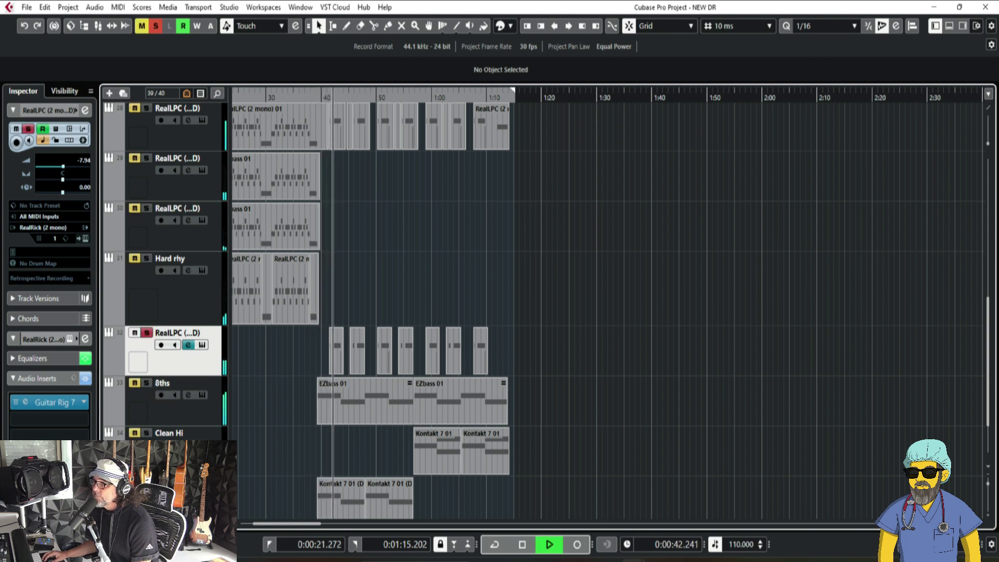
{"action": "key", "text": "s"}
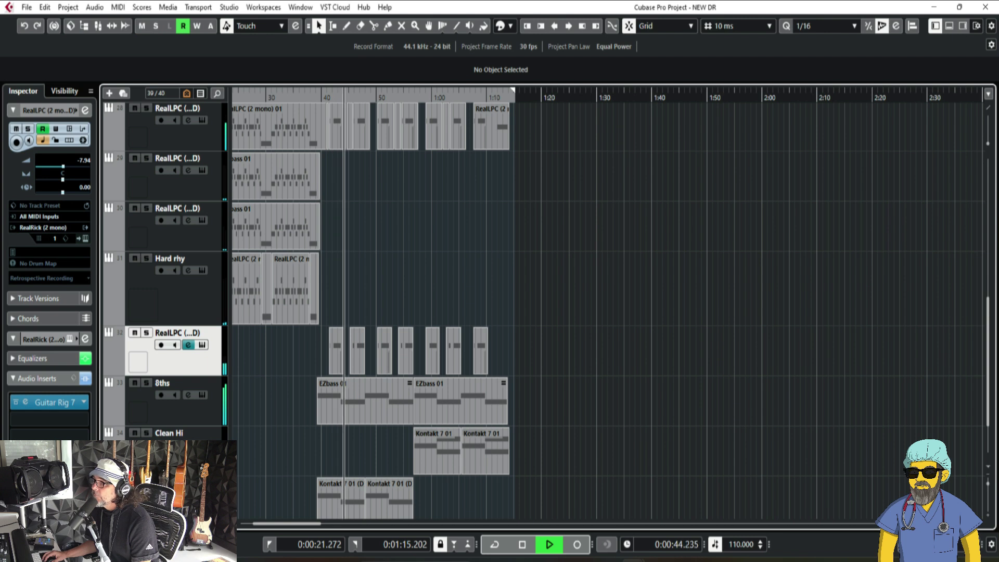
Step: Solo the first two RealLPC tracks together with the RealLPC track below Hard rhy to hear the combined guitars
{"action": "scroll", "coordinate": [371, 304], "scroll_direction": "up", "scroll_amount": 2}
{"action": "left_click", "coordinate": [146, 191]}
{"action": "left_click", "coordinate": [147, 141]}
{"action": "key", "text": "s"}
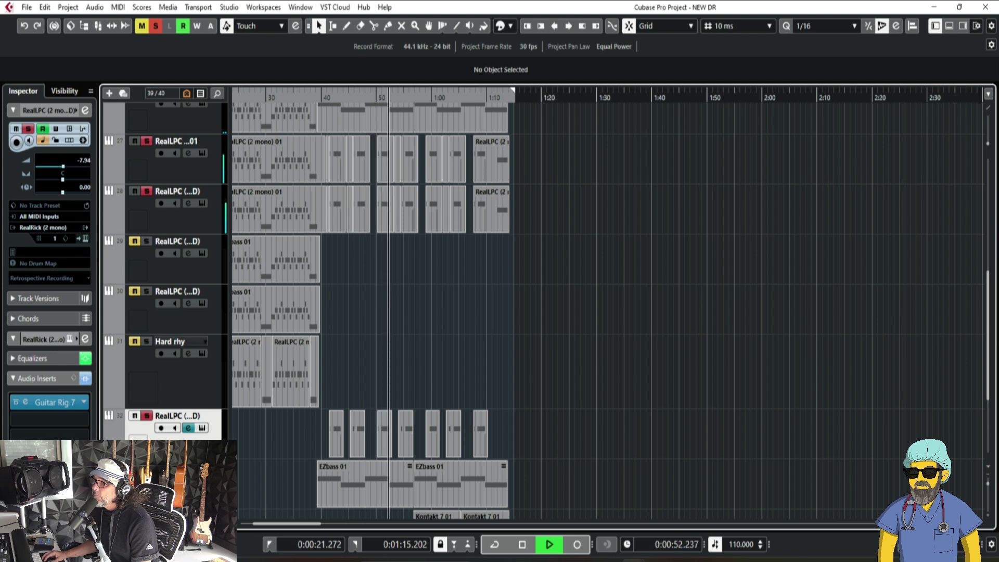
Step: Stop playback, select the short clips after the riff on the first two RealLPC tracks and clear all solos
{"action": "key", "text": "space"}
{"action": "left_click_drag", "start_coordinate": [621, 232], "coordinate": [345, 156]}
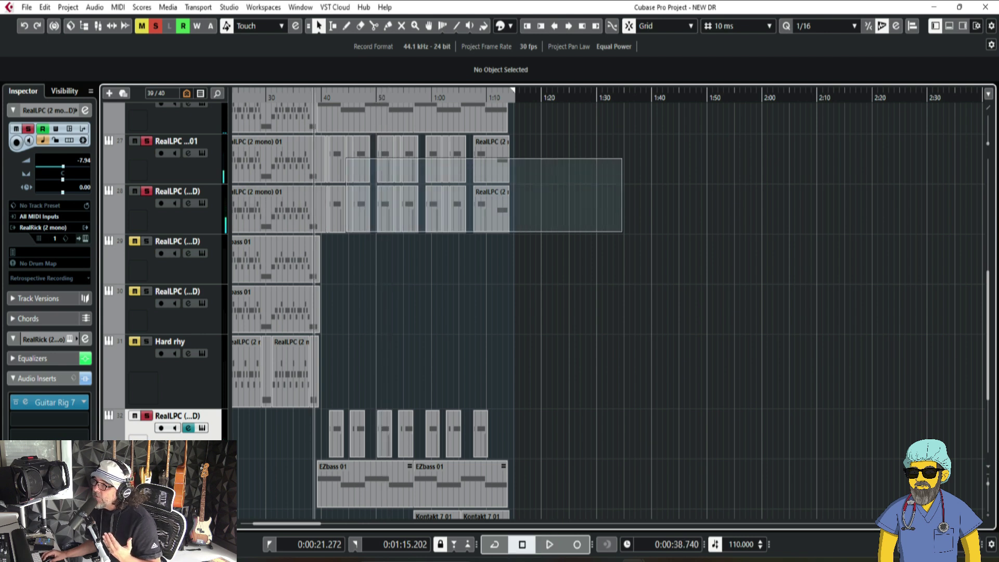
{"action": "left_click", "coordinate": [155, 26]}
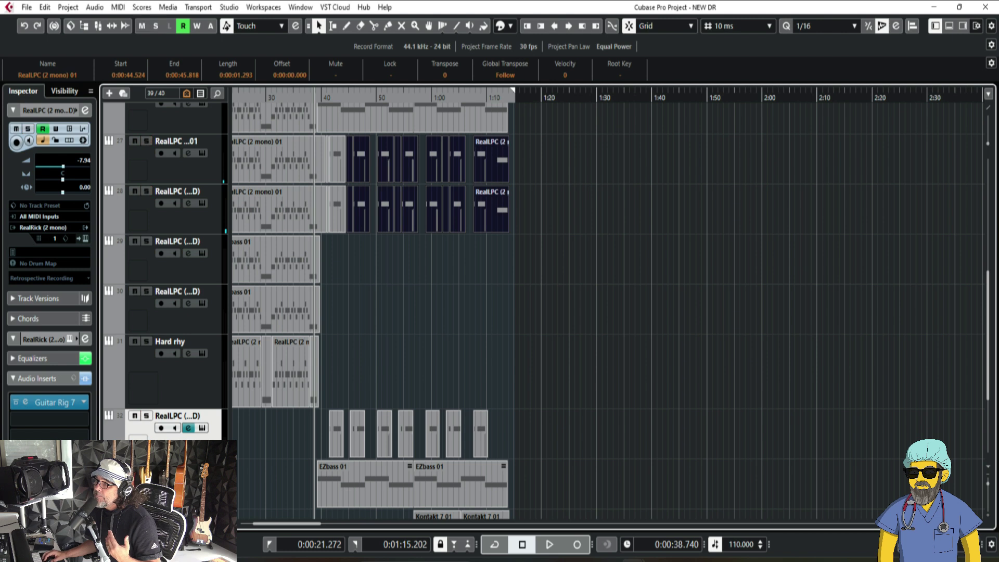
Step: Inspect the lower RealLPC track's channel settings with Guitar Rig 7 and its RealRick instrument, closing each window
{"action": "key", "text": "e"}
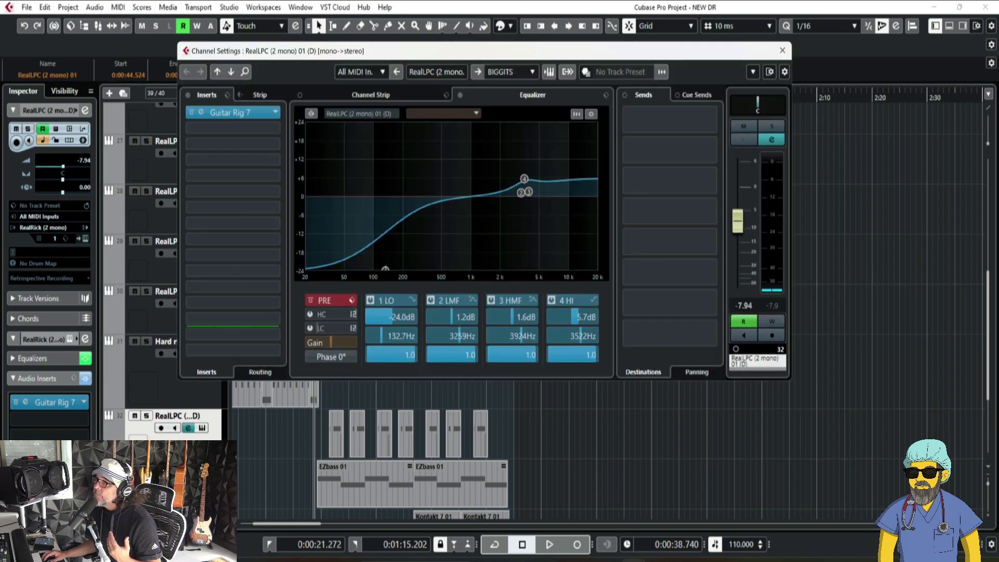
{"action": "left_click", "coordinate": [85, 238]}
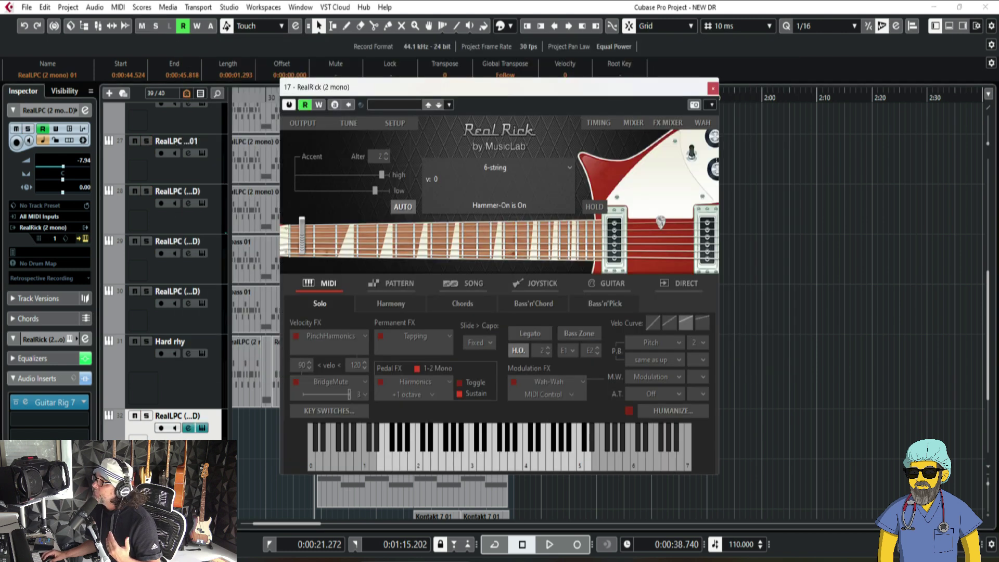
{"action": "left_click", "coordinate": [712, 88]}
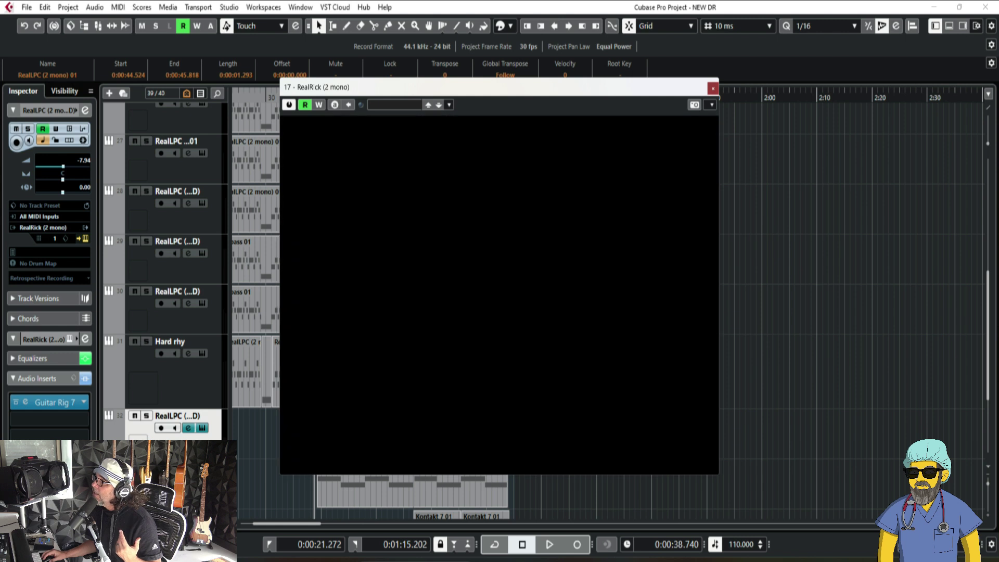
{"action": "key", "text": "e"}
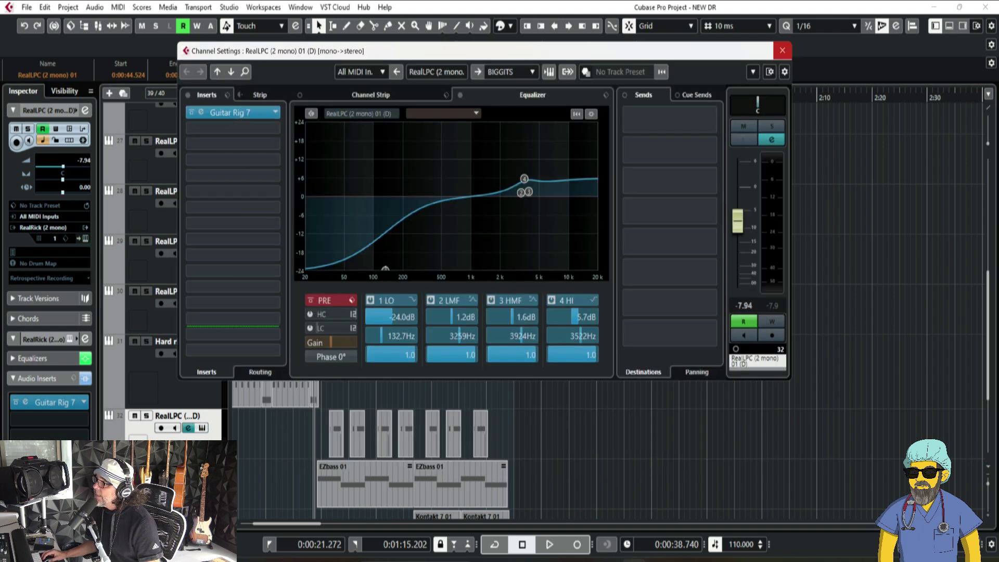
{"action": "key", "text": "e"}
Step: Set the playhead to about 37.65 seconds with no track soloed, and inspect the 8ths track's Rockin' Guitar Kontakt instrument
{"action": "key", "text": "s"}
{"action": "scroll", "coordinate": [370, 311], "scroll_direction": "down", "scroll_amount": 3}
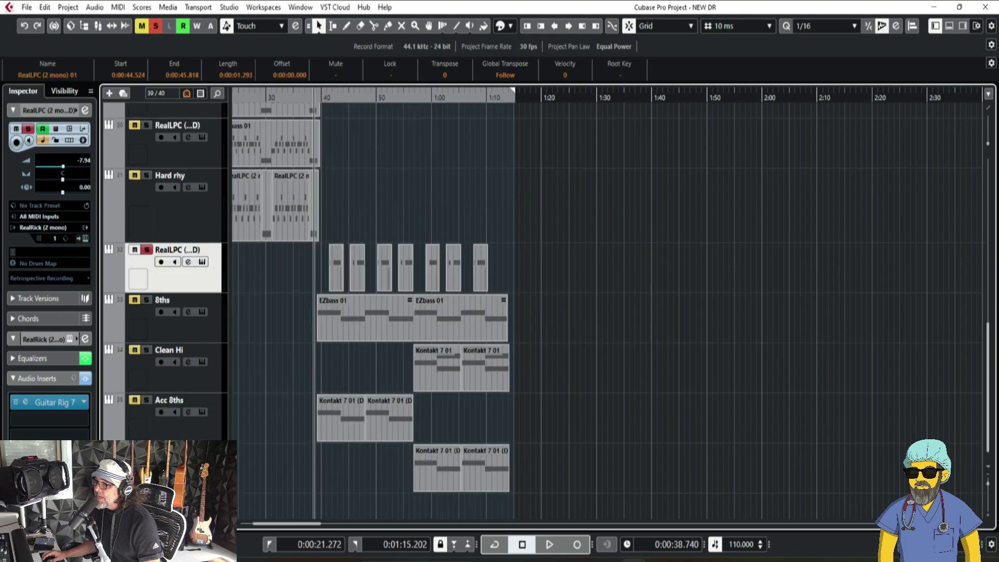
{"action": "left_click_drag", "start_coordinate": [314, 98], "coordinate": [306, 99]}
{"action": "key", "text": "s"}
{"action": "key", "text": "Down"}
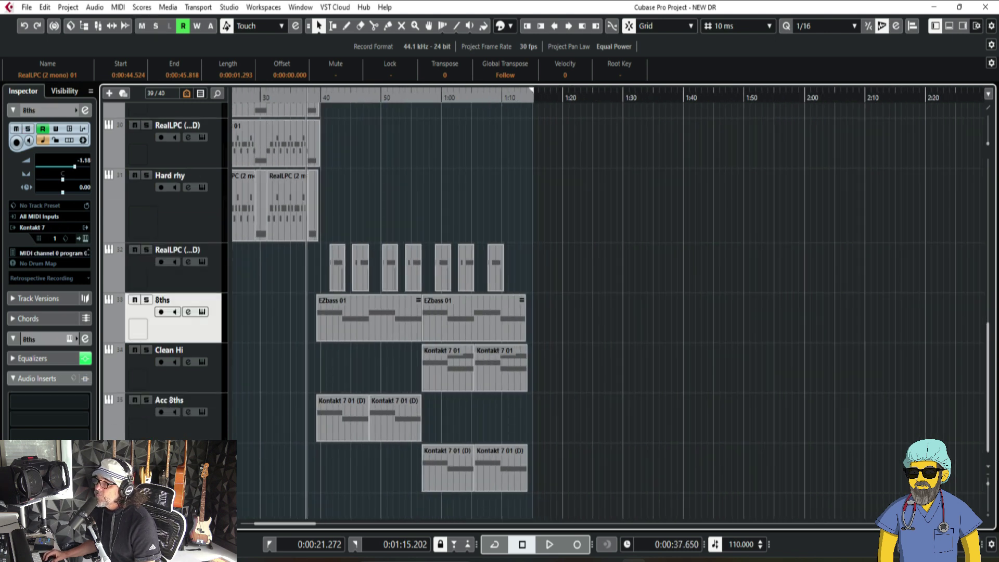
{"action": "left_click", "coordinate": [202, 311]}
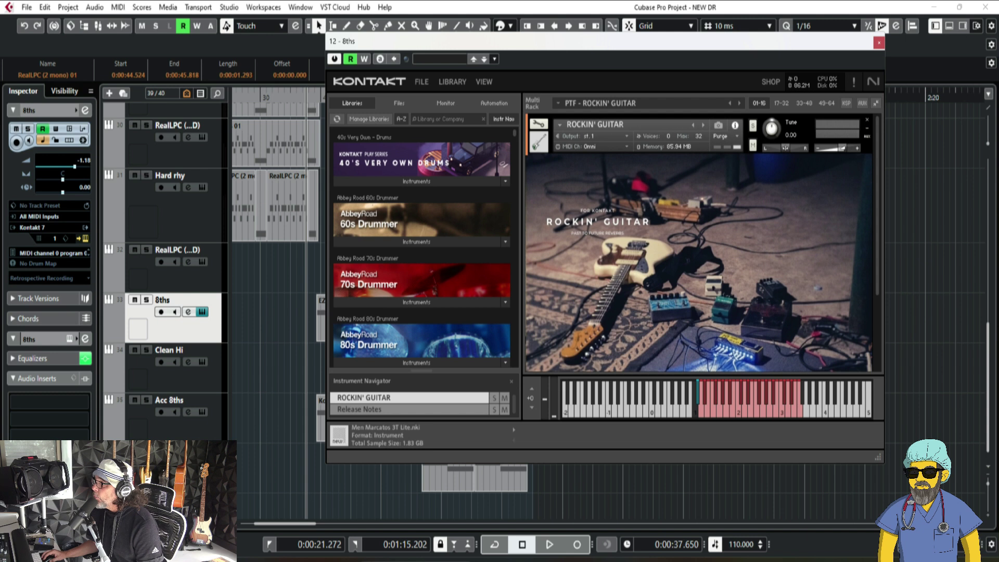
{"action": "left_click", "coordinate": [879, 42]}
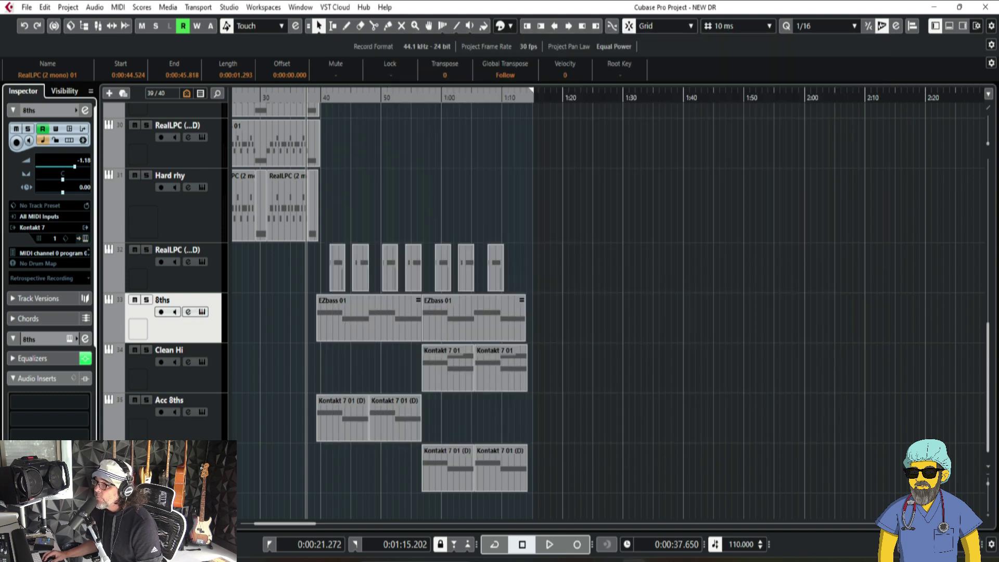
Step: Deselect the clips and play the section while toggling the 8ths track's solo and mute, then stop playback
{"action": "left_click", "coordinate": [780, 198]}
{"action": "key", "text": "space"}
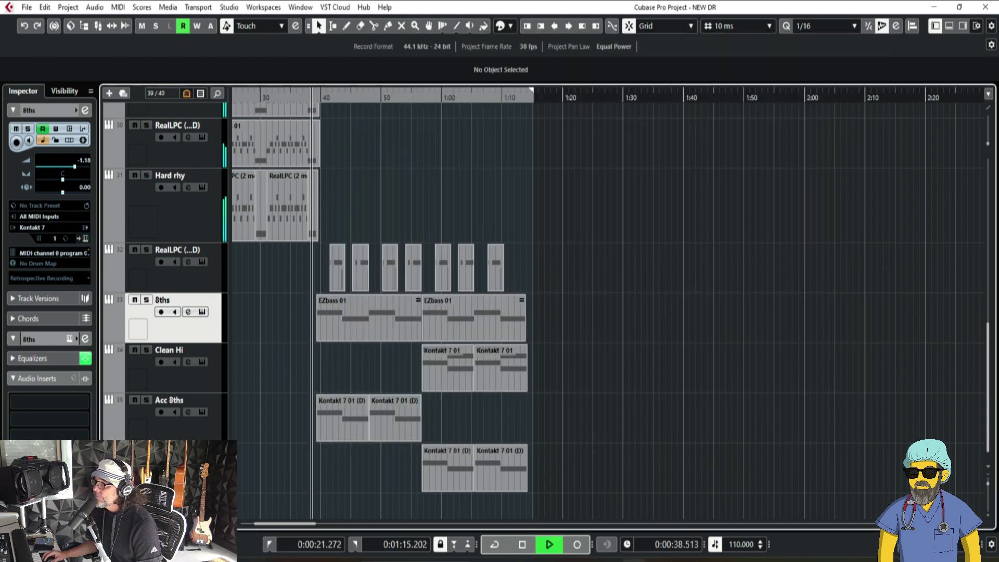
{"action": "left_click", "coordinate": [146, 300]}
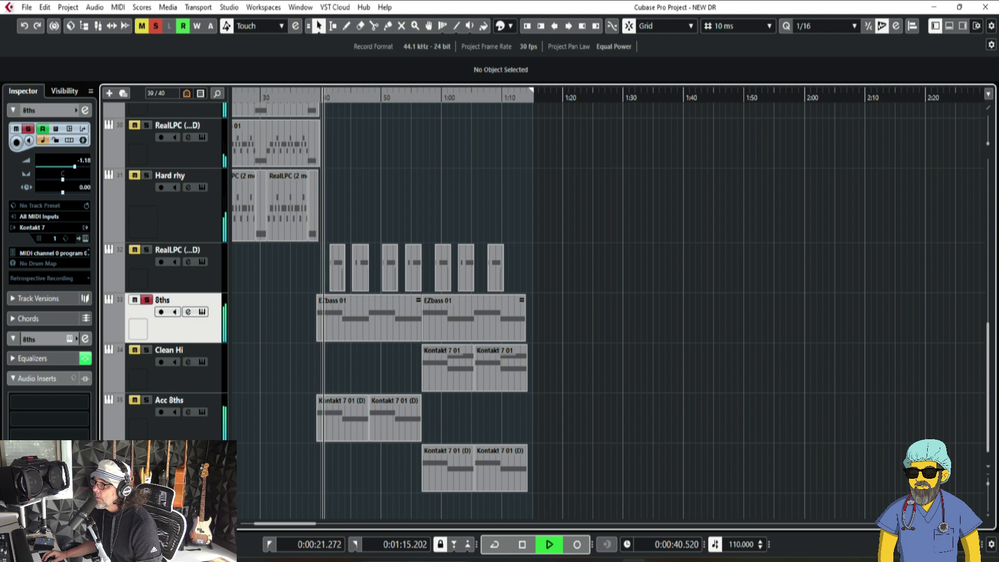
{"action": "key", "text": "s"}
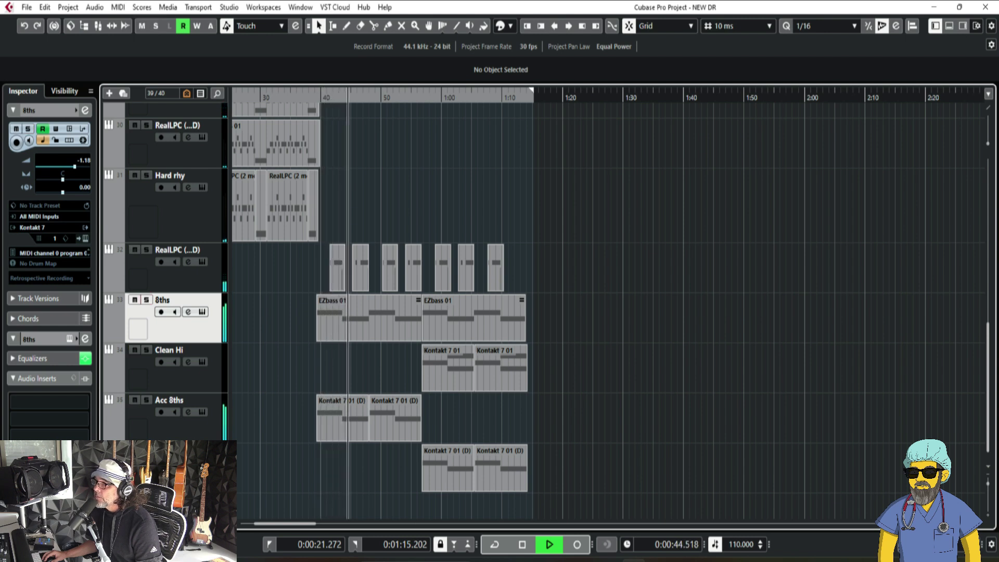
{"action": "key", "text": "m"}
{"action": "key", "text": "m"}
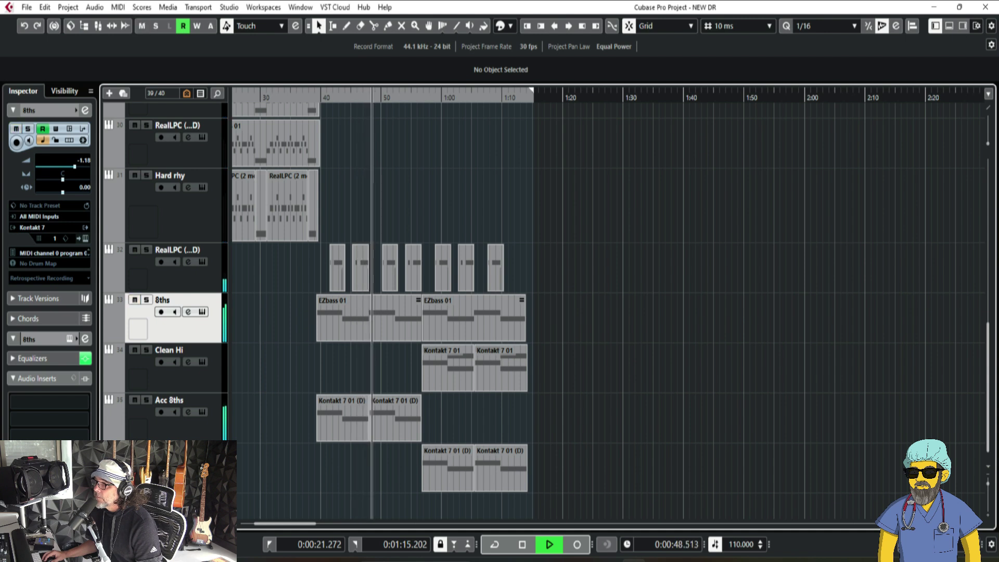
{"action": "key", "text": "s"}
{"action": "key", "text": "s"}
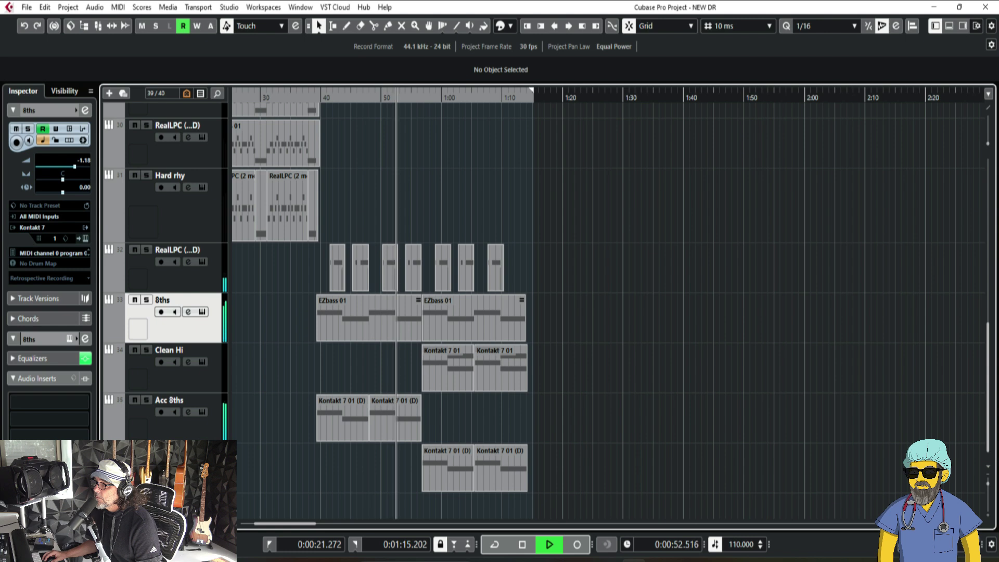
{"action": "key", "text": "space"}
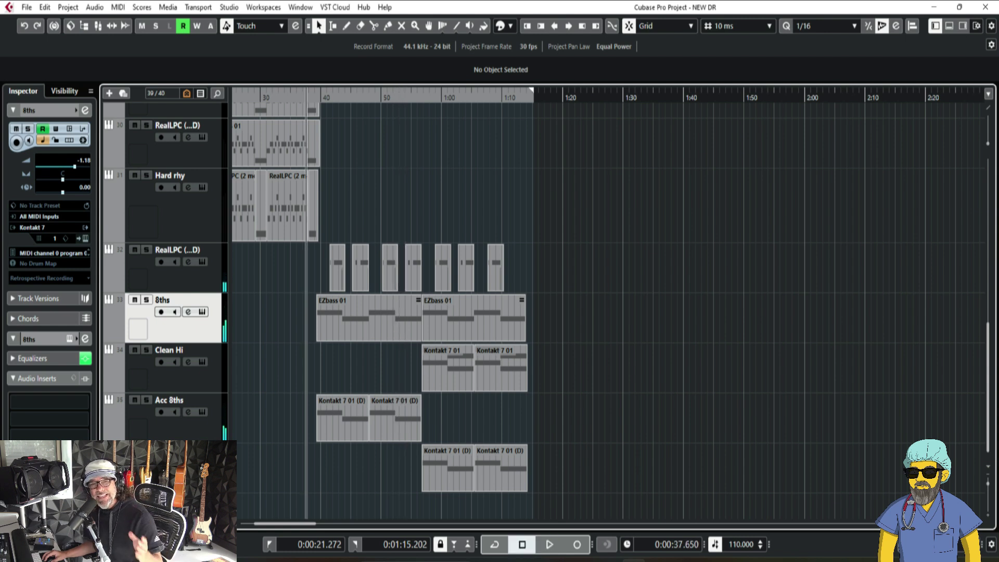
Step: Check the 8ths track's channel equalizer, then select the Clean Hi track and set the playhead to about 55.4 seconds
{"action": "key", "text": "e"}
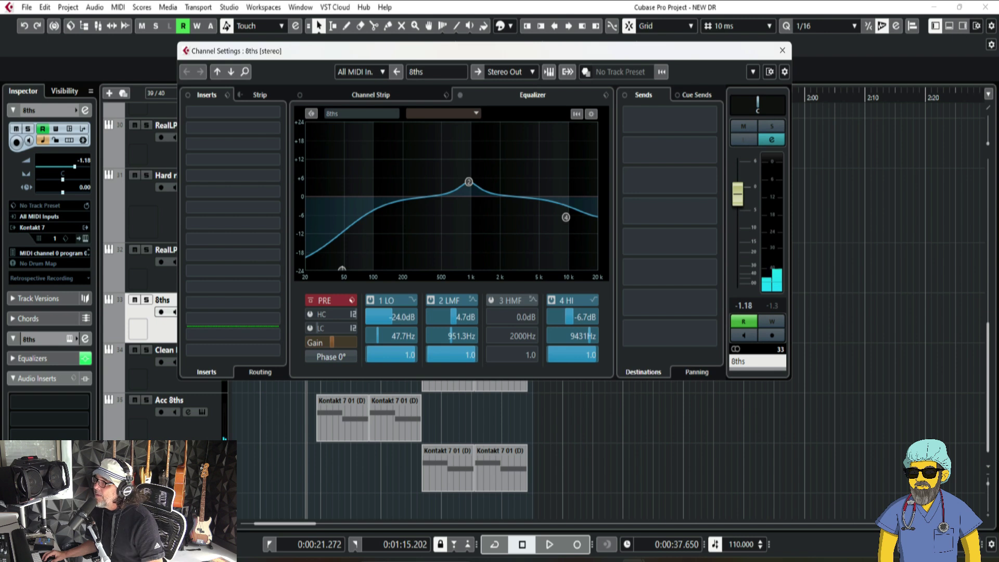
{"action": "left_click", "coordinate": [165, 371]}
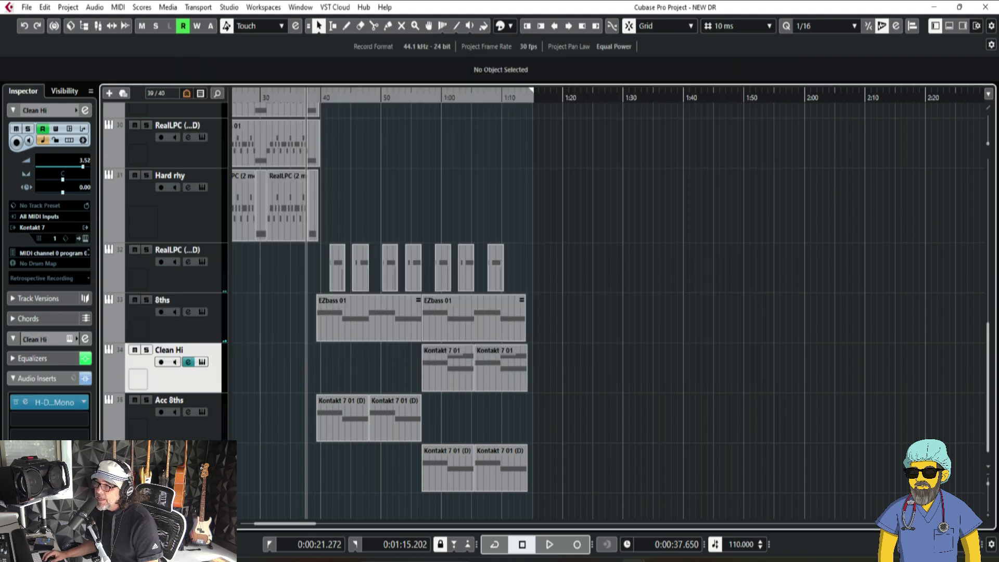
{"action": "left_click_drag", "start_coordinate": [427, 99], "coordinate": [414, 96]}
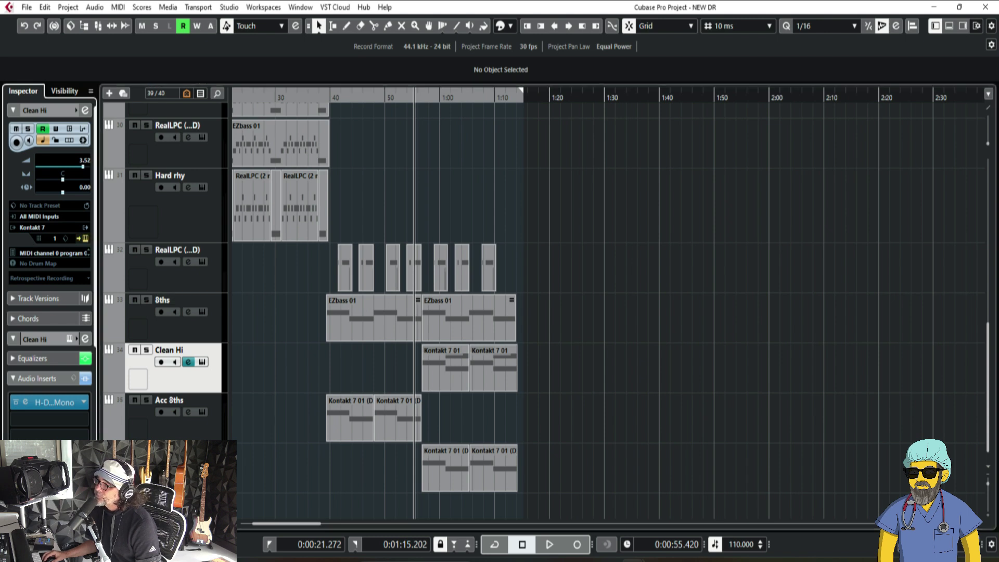
Step: Inspect the Clean Hi track's Electric Sunburst Deluxe instrument, checking the Rock Ballad song in its browser and keeping Voicing 1
{"action": "left_click", "coordinate": [202, 362]}
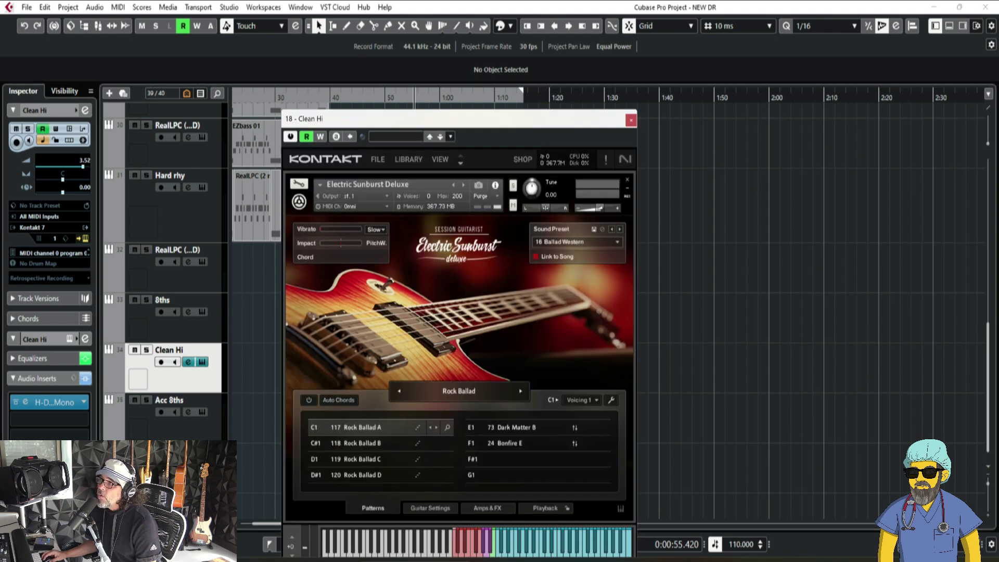
{"action": "left_click_drag", "start_coordinate": [391, 118], "coordinate": [648, 65]}
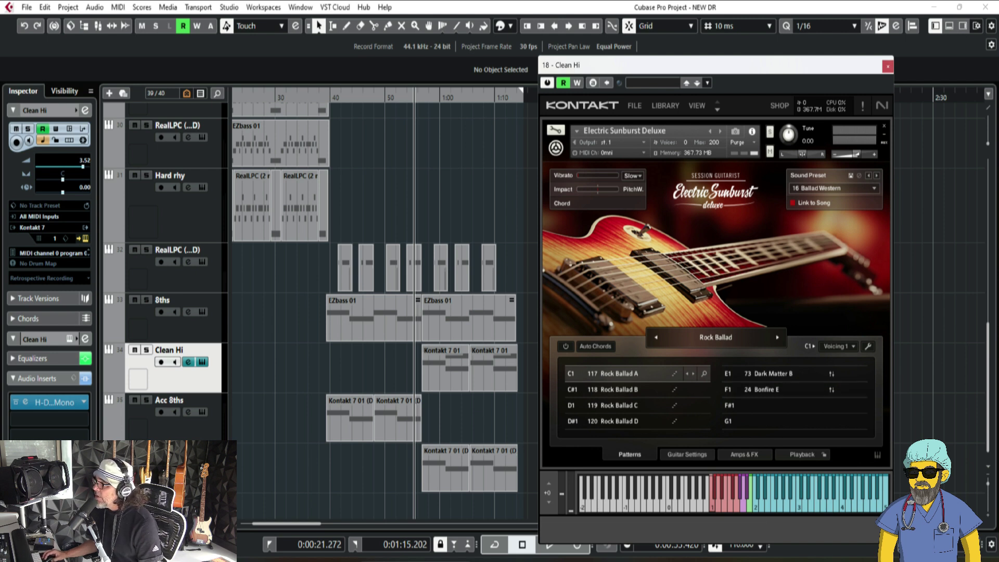
{"action": "left_click", "coordinate": [716, 337]}
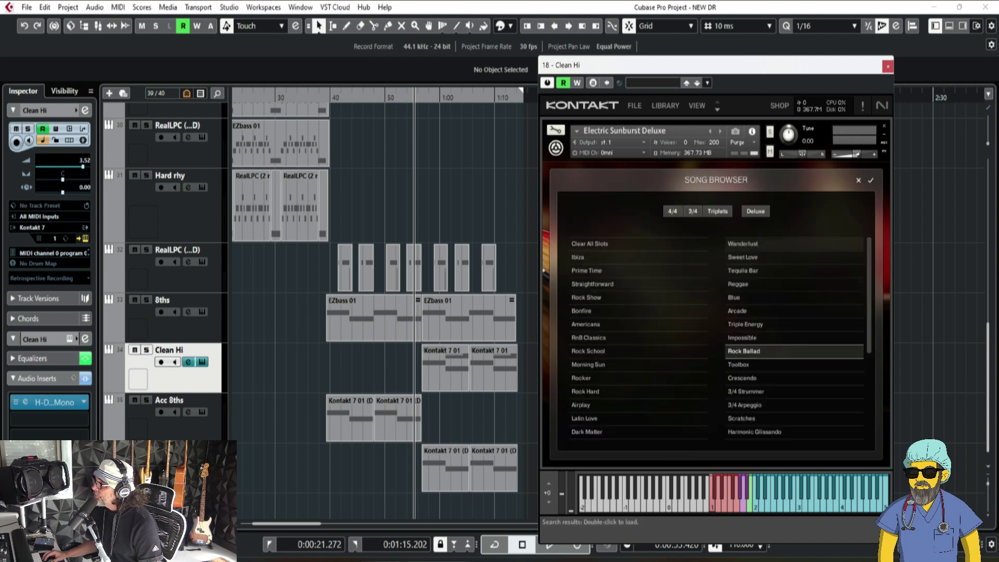
{"action": "left_click", "coordinate": [858, 180]}
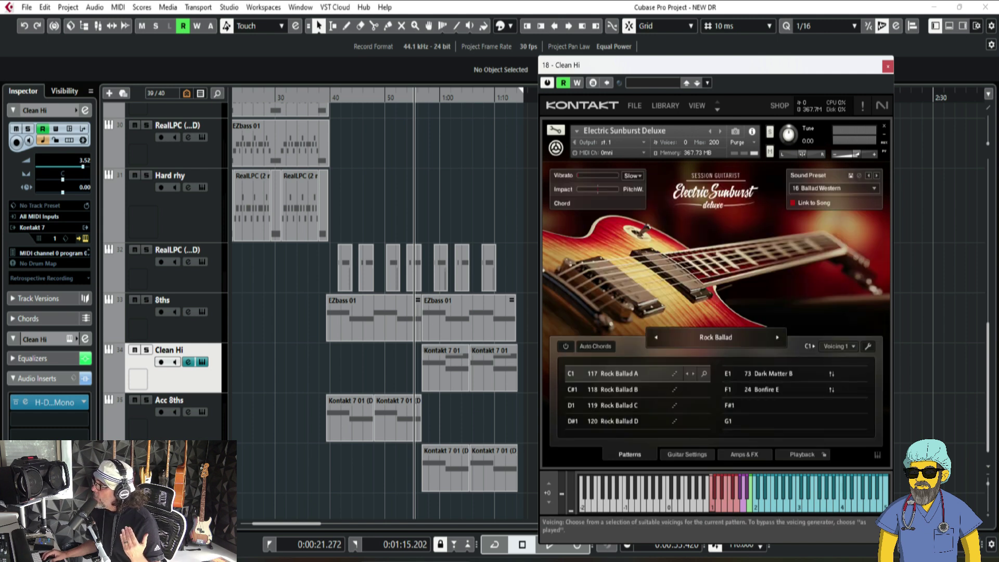
{"action": "left_click", "coordinate": [836, 346]}
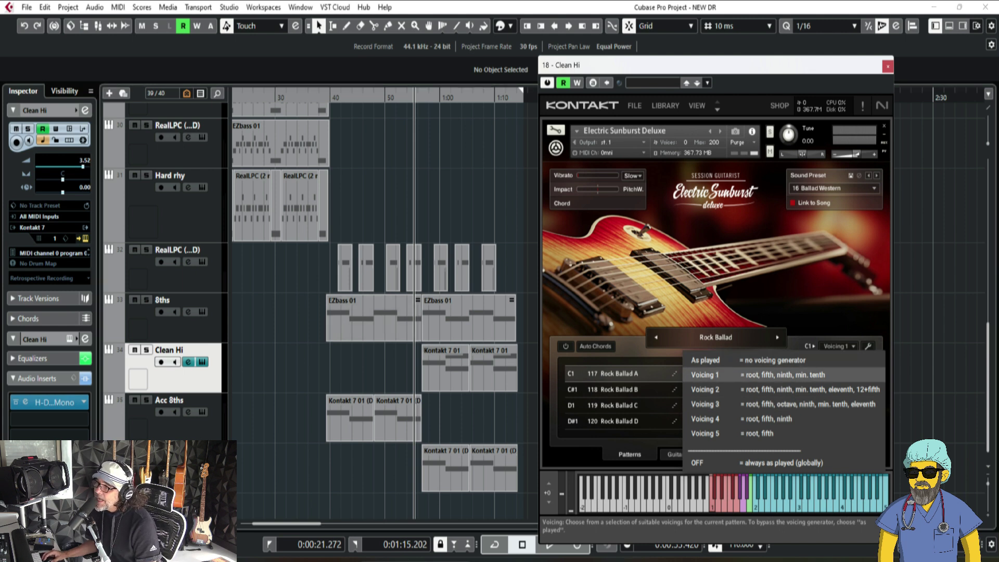
{"action": "left_click", "coordinate": [704, 375]}
Step: Play the section with Clean Hi soloed and the 8ths track's solo turned off
{"action": "left_click", "coordinate": [284, 371]}
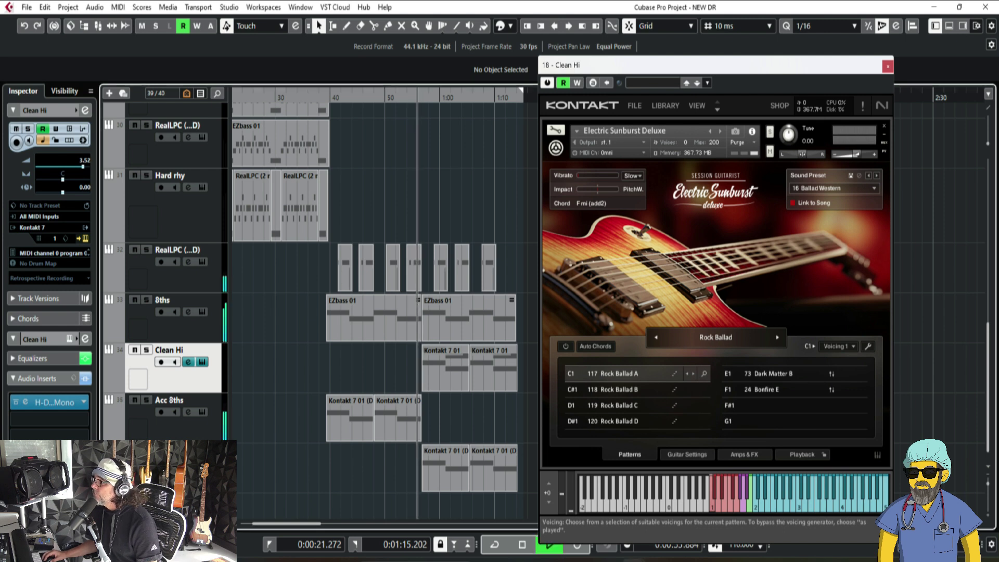
{"action": "left_click", "coordinate": [146, 350]}
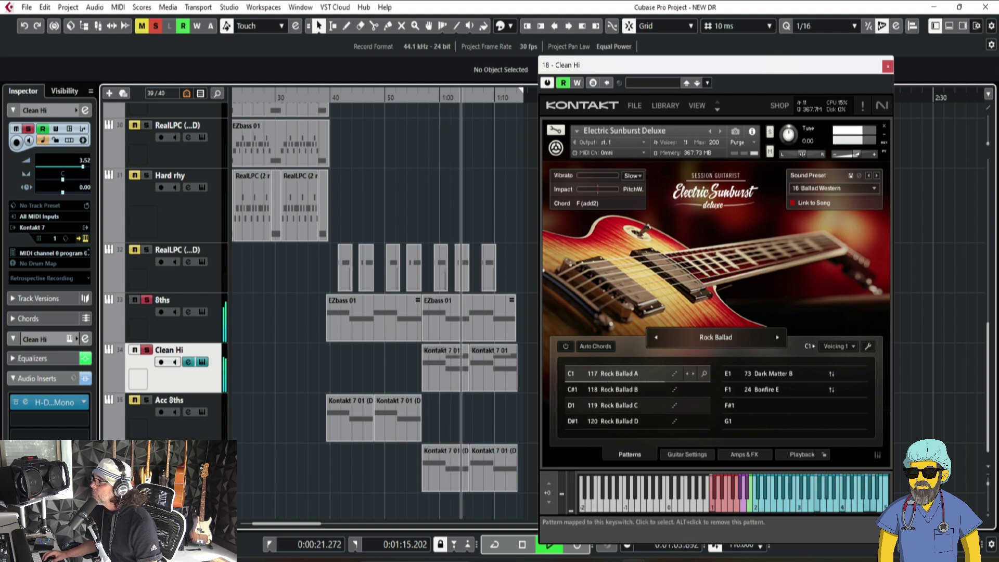
{"action": "left_click", "coordinate": [147, 300]}
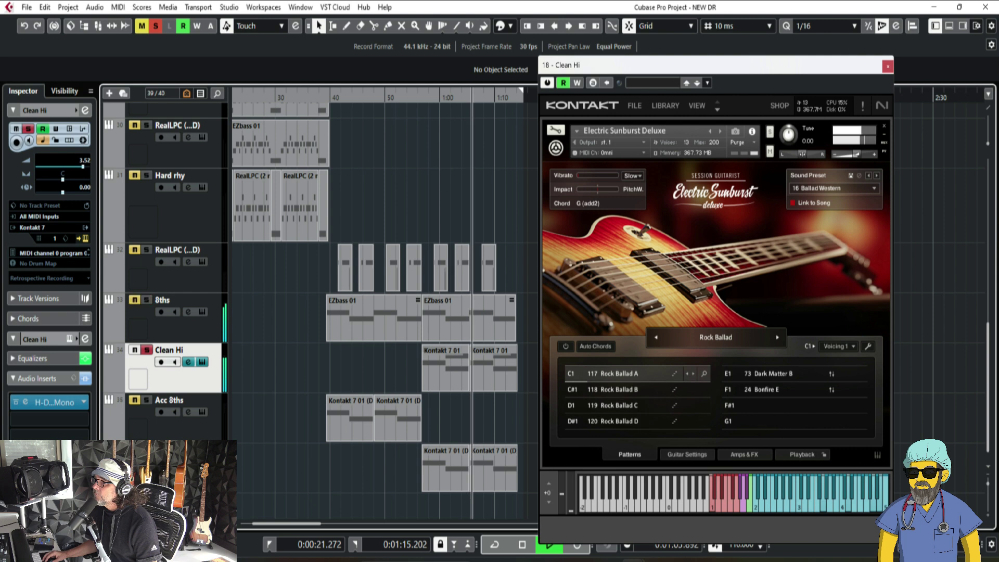
Step: Bypass the H-Delay Mono insert on the Clean Hi channel and play the soloed part, closing the channel settings and stopping playback
{"action": "left_click", "coordinate": [189, 361]}
{"action": "key", "text": "space"}
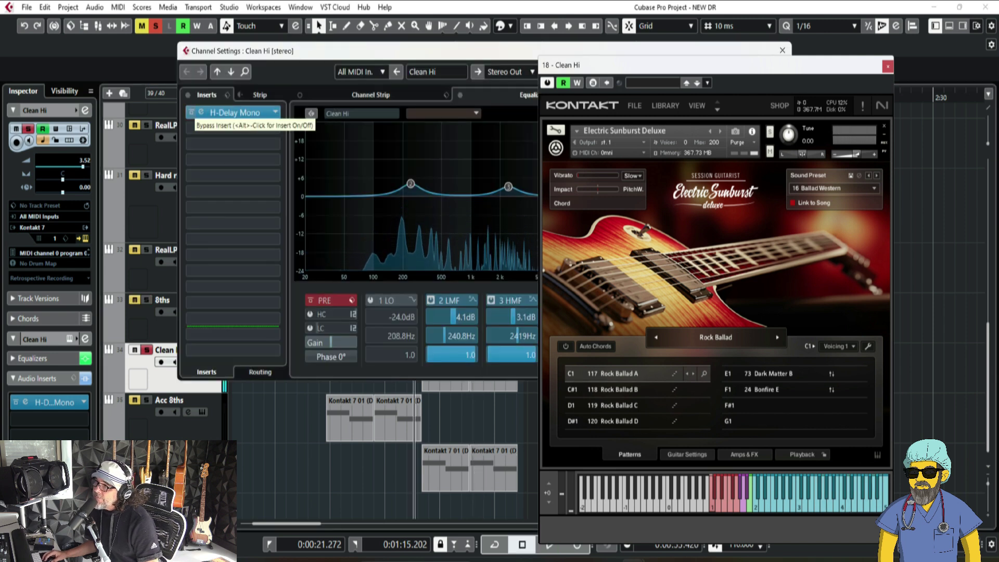
{"action": "left_click", "coordinate": [191, 112]}
{"action": "key", "text": "space"}
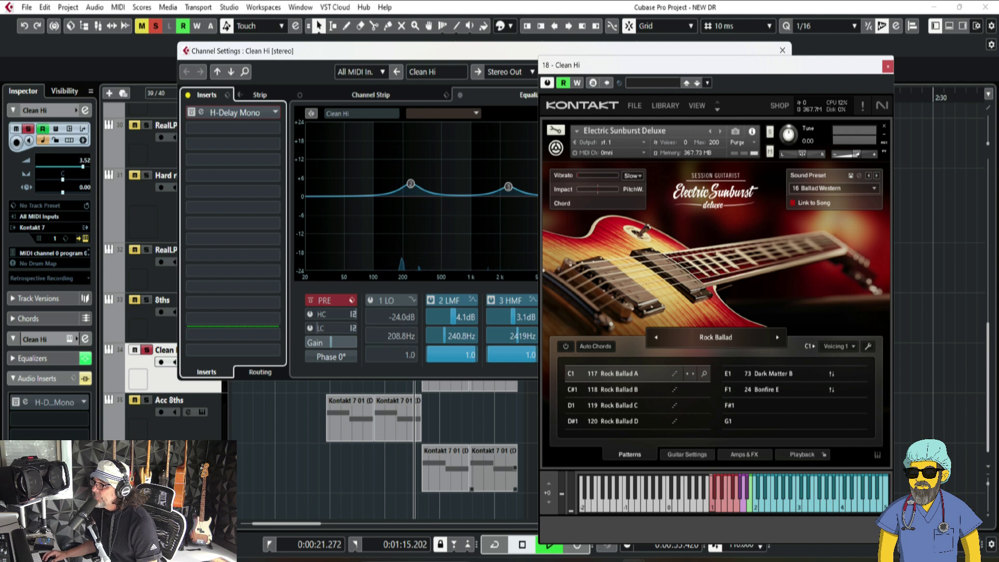
{"action": "left_click", "coordinate": [782, 50]}
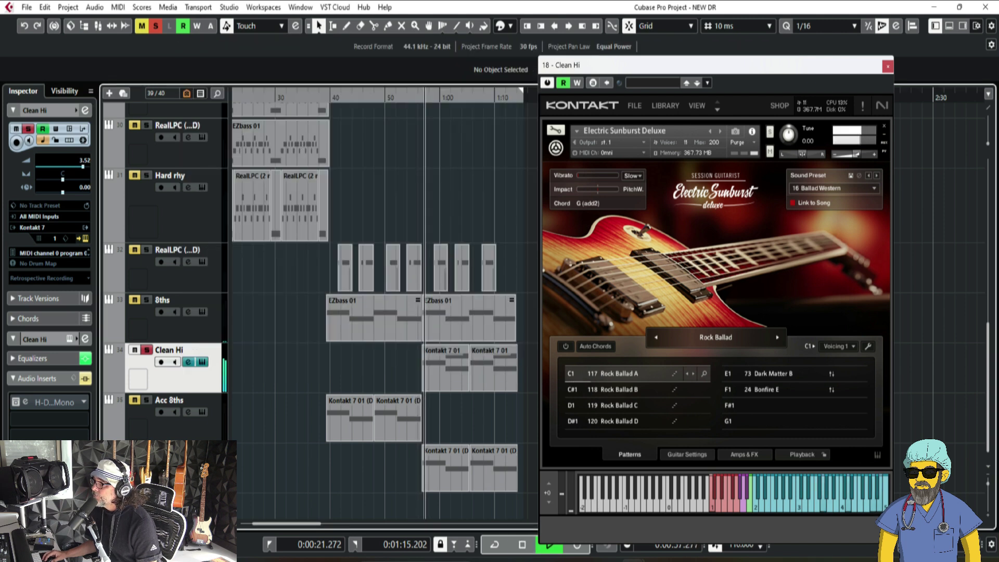
{"action": "key", "text": "space"}
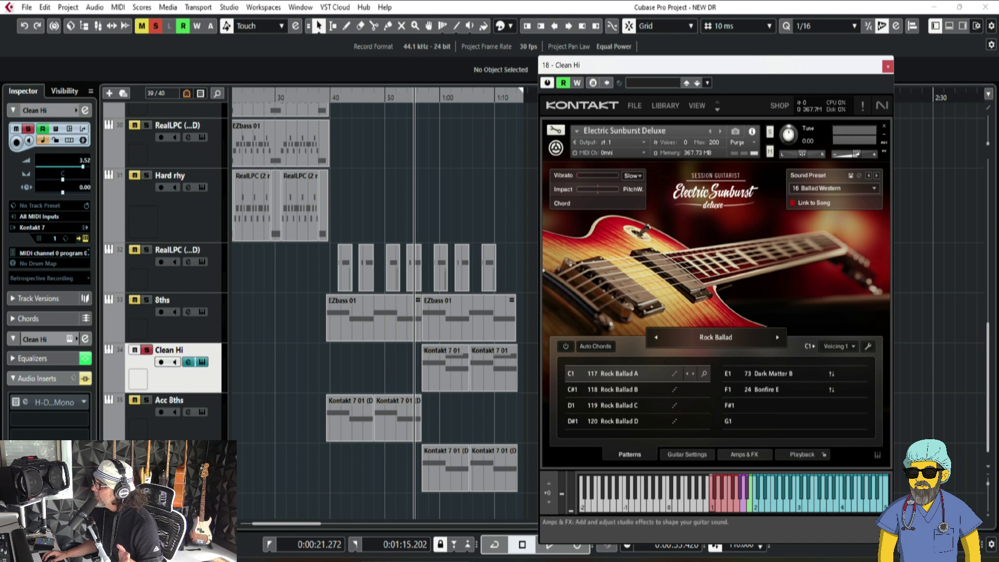
Step: Examine Electric Sunburst Deluxe's Amps & FX chain, return to its patterns and start playback
{"action": "left_click", "coordinate": [744, 454]}
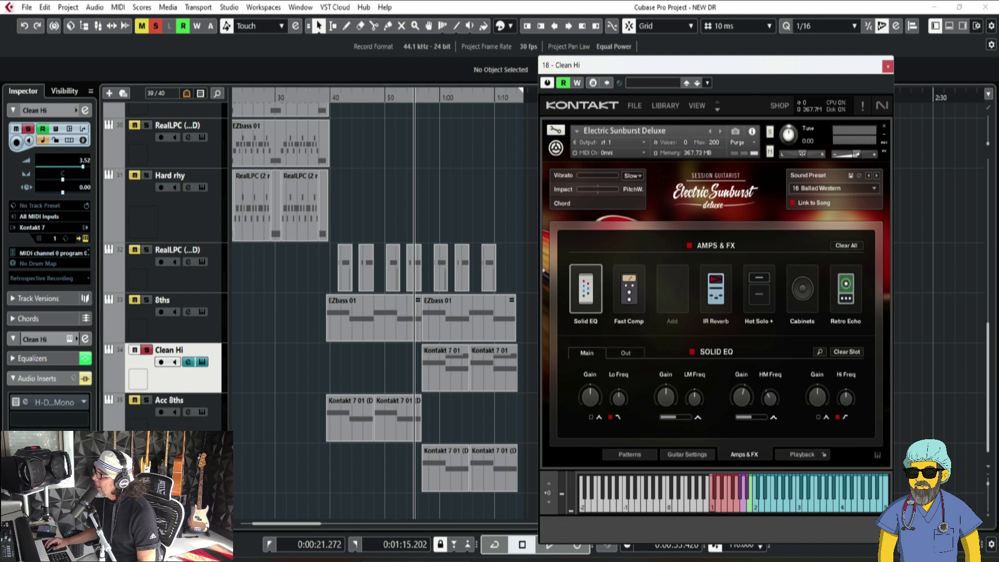
{"action": "left_click", "coordinate": [629, 454]}
{"action": "key", "text": "space"}
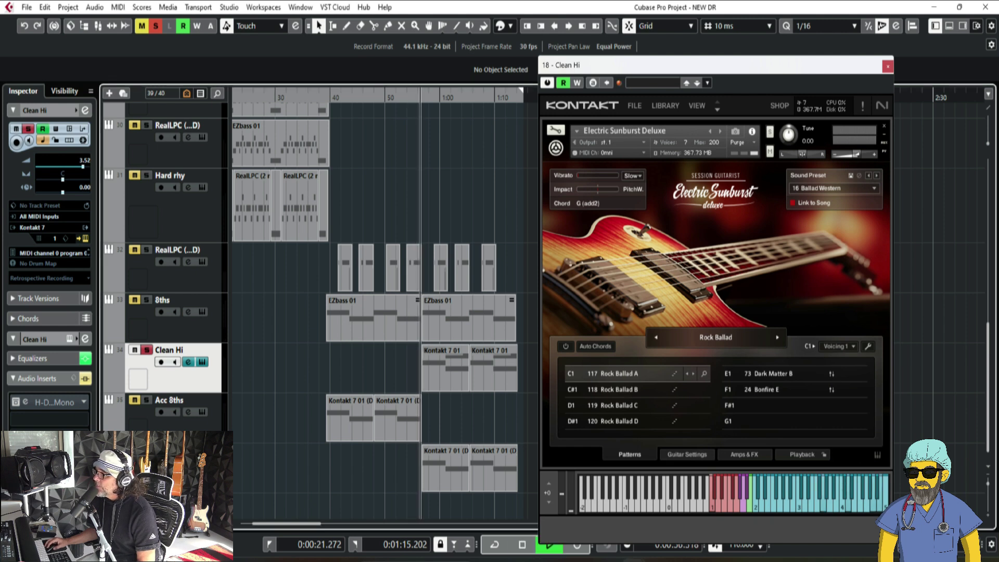
Step: Compare Clean Hi's chord voicings during playback by trying Voicing 3, return to Voicing 1, and stop playback
{"action": "left_click", "coordinate": [839, 347]}
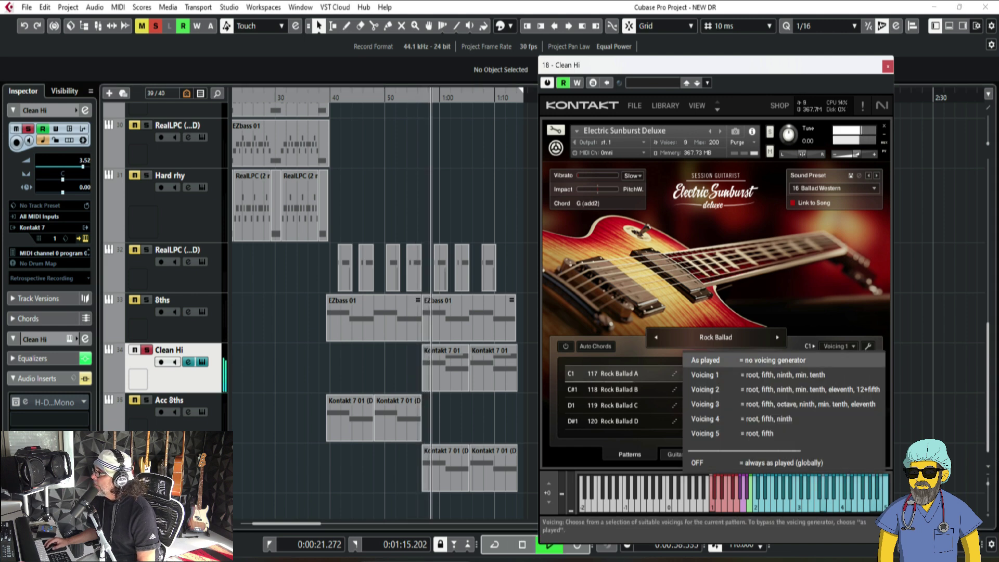
{"action": "left_click", "coordinate": [784, 375]}
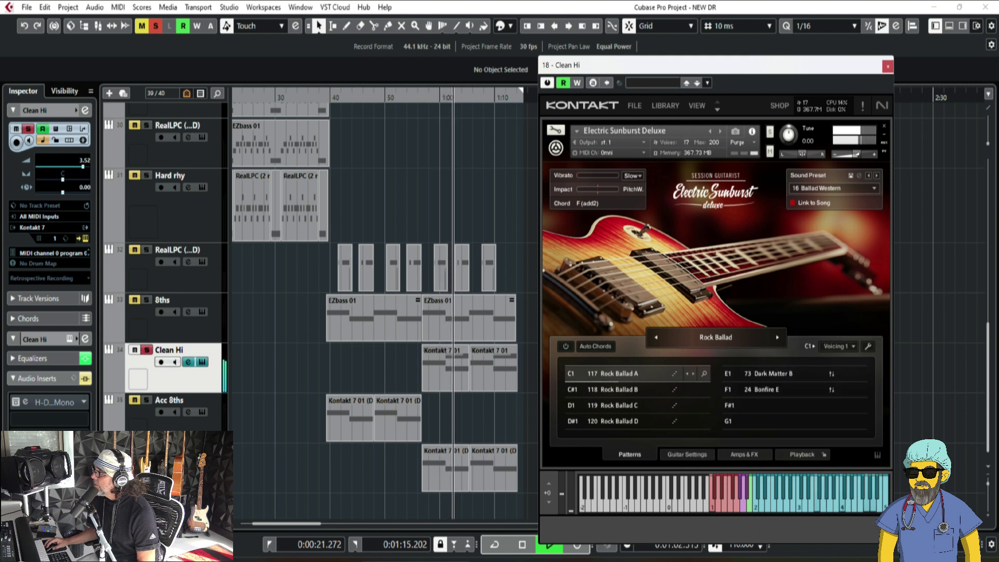
{"action": "left_click", "coordinate": [838, 346]}
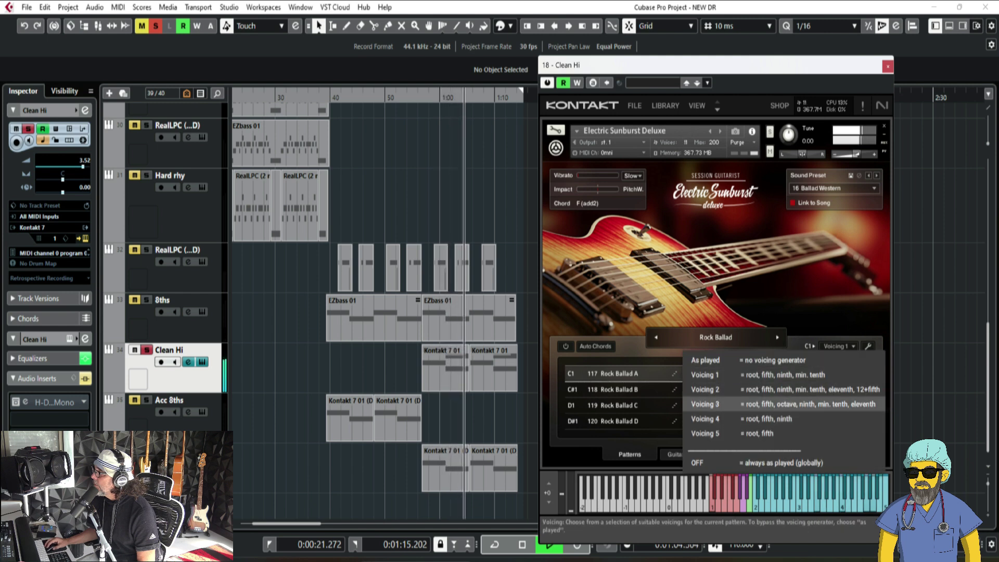
{"action": "left_click", "coordinate": [705, 404]}
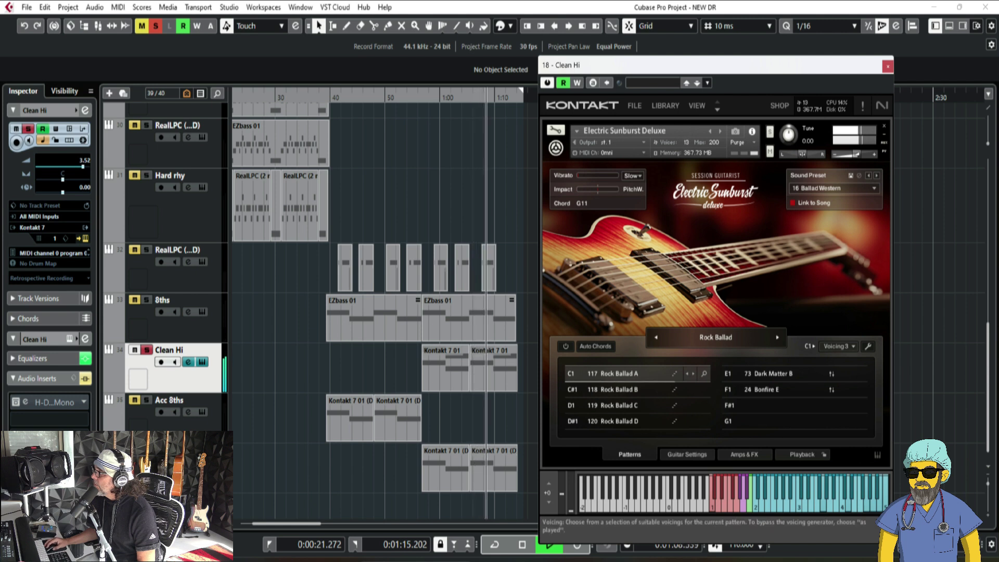
{"action": "left_click", "coordinate": [838, 346]}
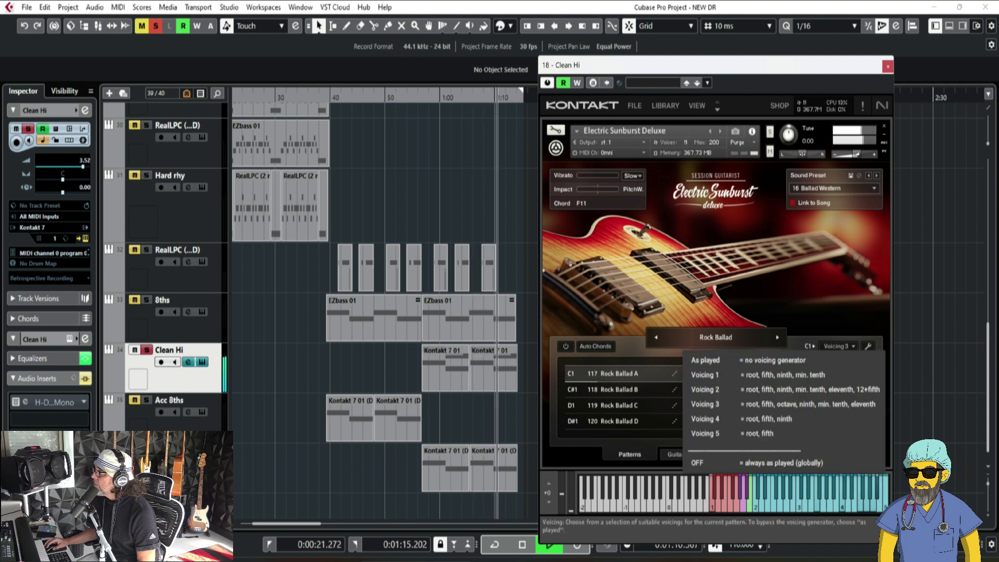
{"action": "left_click", "coordinate": [703, 375]}
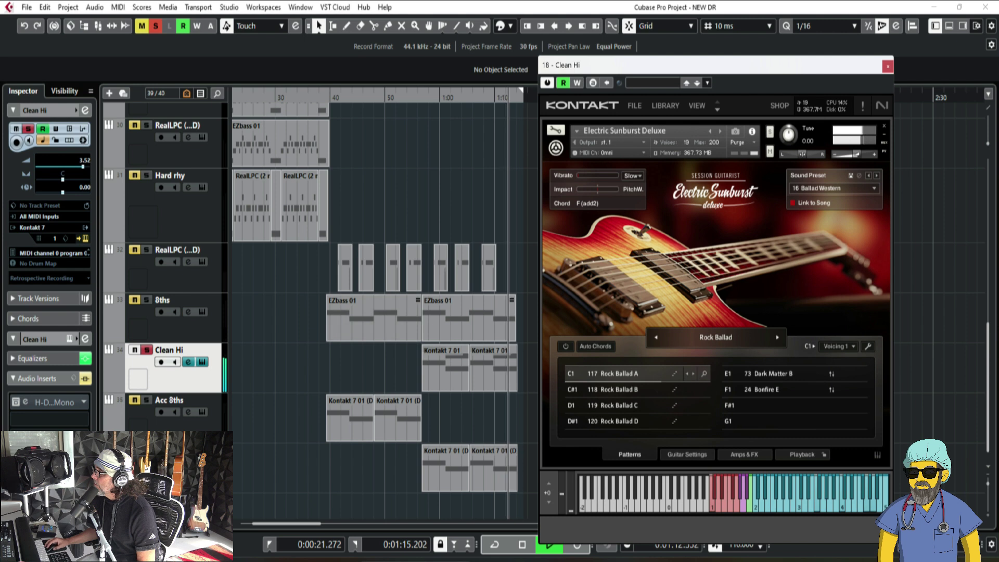
{"action": "key", "text": "space"}
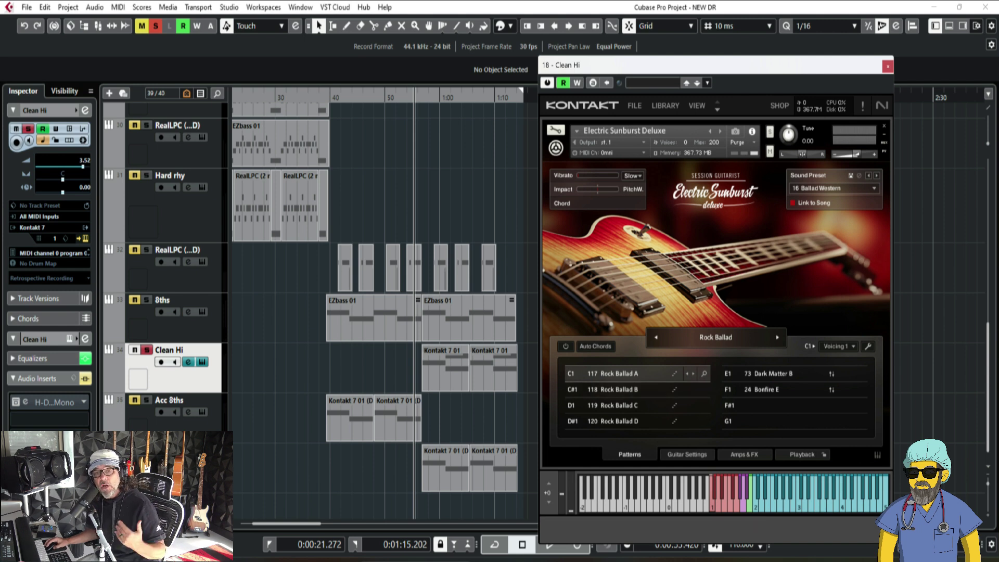
Step: Check the Rock Ballad entry in the Clean Hi instrument's song browser and close the Kontakt window
{"action": "left_click", "coordinate": [715, 337]}
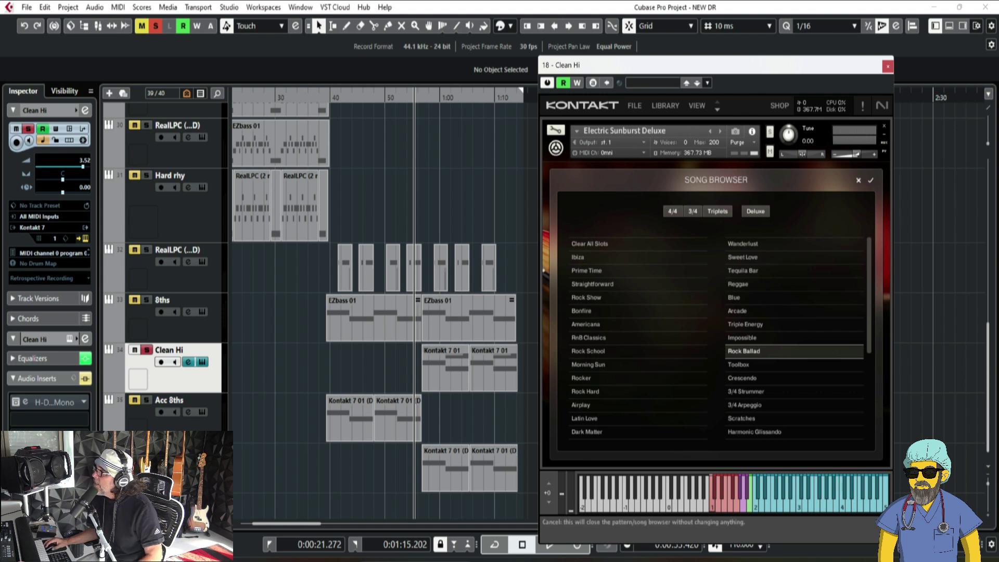
{"action": "left_click", "coordinate": [744, 351]}
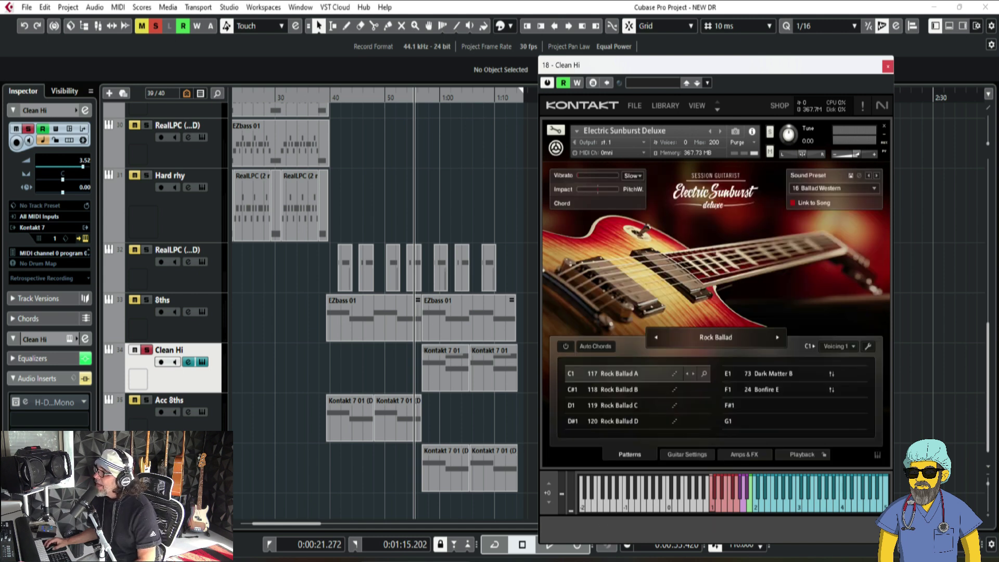
{"action": "left_click", "coordinate": [888, 67]}
Step: Unsolo Clean Hi, play the section with all tracks, and reactivate the Clean Hi channel's H-Delay Mono insert before stopping playback
{"action": "left_click_drag", "start_coordinate": [401, 97], "coordinate": [409, 92]}
{"action": "left_click", "coordinate": [147, 350]}
{"action": "key", "text": "space"}
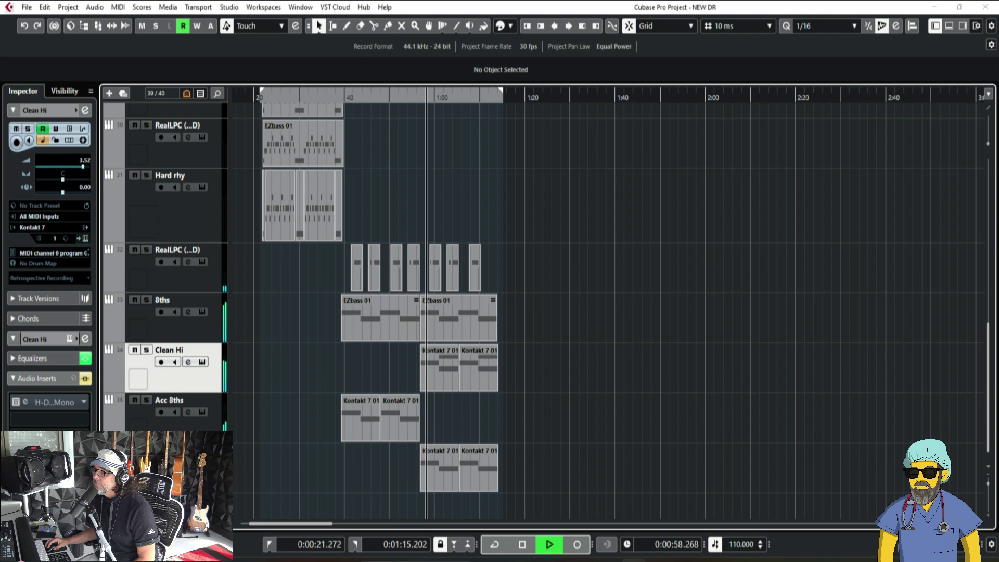
{"action": "key", "text": "e"}
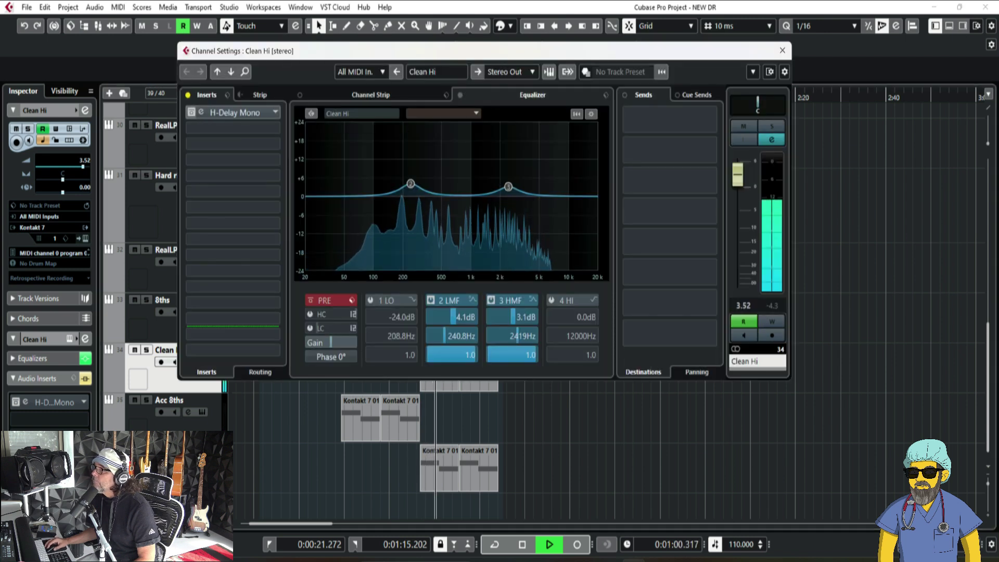
{"action": "key", "text": "e"}
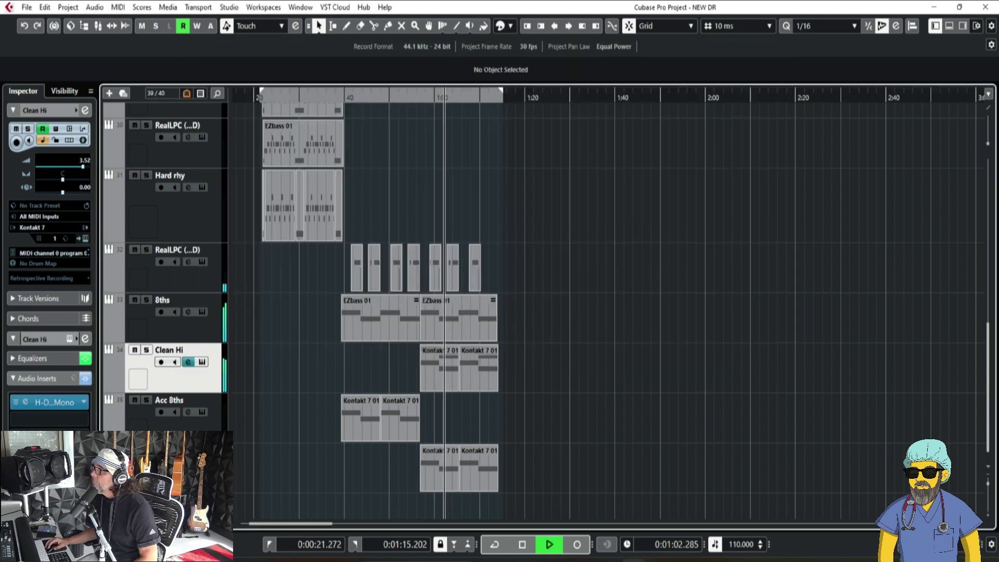
{"action": "key", "text": "space"}
Step: Set the playhead to about 39.13 seconds and inspect the Acc 8ths track's Strummed Acoustic Kontakt instrument and its song browser
{"action": "left_click_drag", "start_coordinate": [350, 98], "coordinate": [341, 92]}
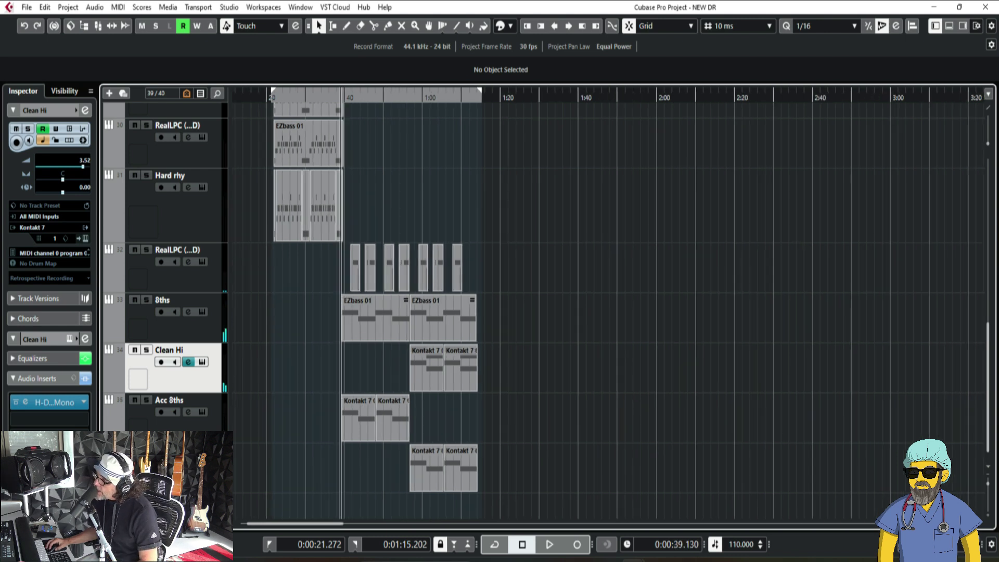
{"action": "key", "text": "Down"}
{"action": "key", "text": "e"}
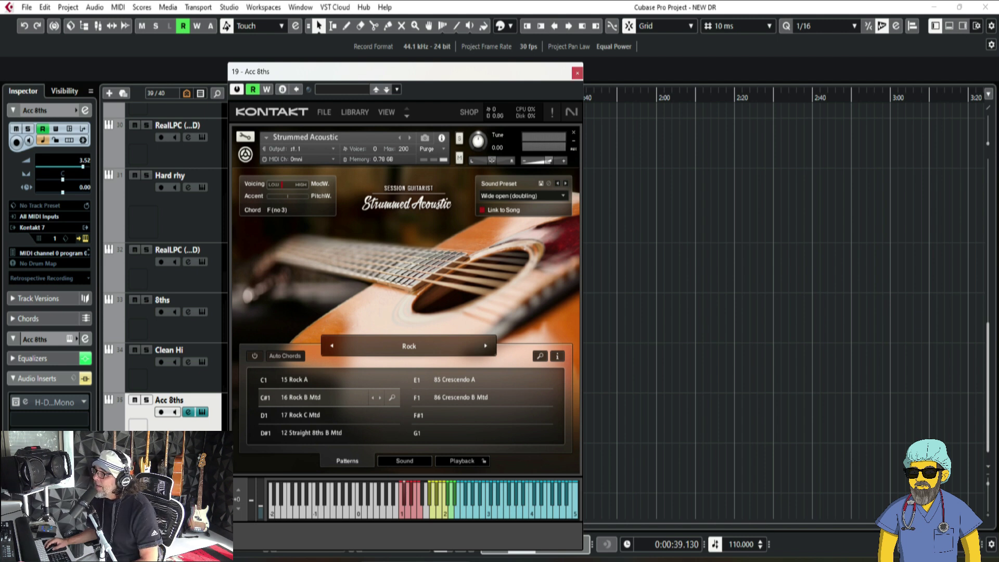
{"action": "left_click", "coordinate": [408, 346]}
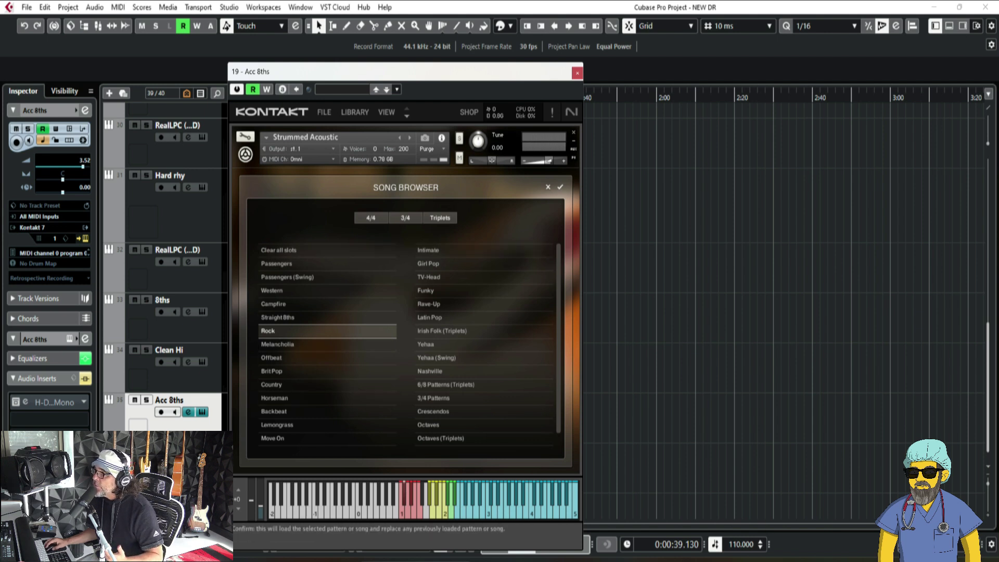
{"action": "left_click", "coordinate": [548, 187]}
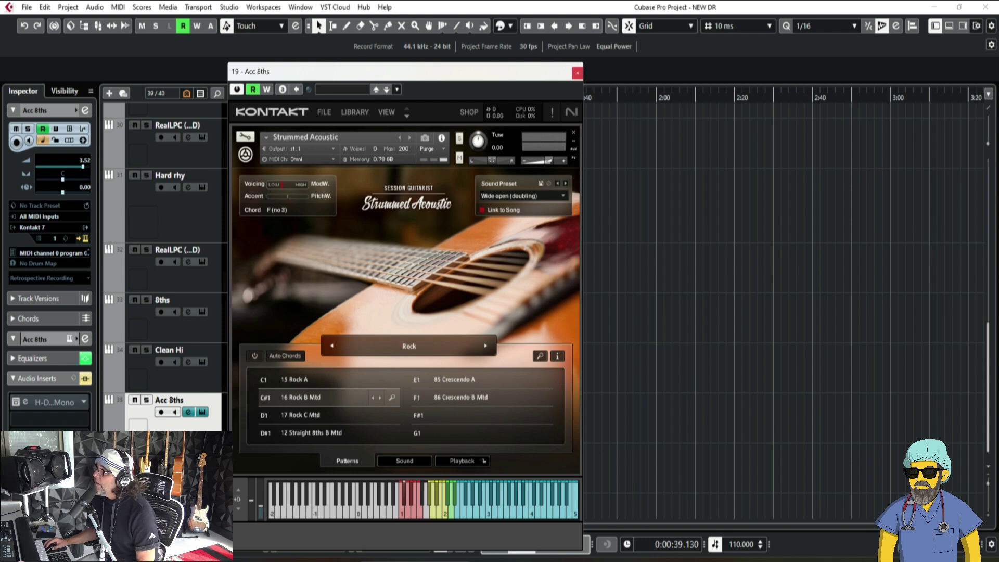
{"action": "left_click", "coordinate": [577, 73]}
Step: Solo Acc 8ths and play the section, unsoloing the other tracks and checking the Acc 8ths channel settings, then stop playback
{"action": "key", "text": "s"}
{"action": "key", "text": "space"}
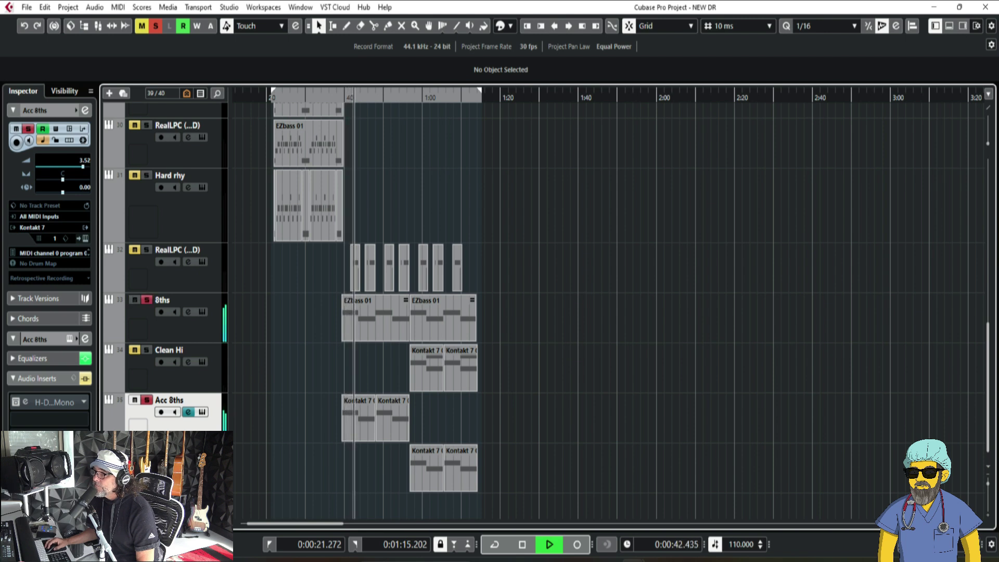
{"action": "scroll", "coordinate": [374, 302], "scroll_direction": "up", "scroll_amount": 5}
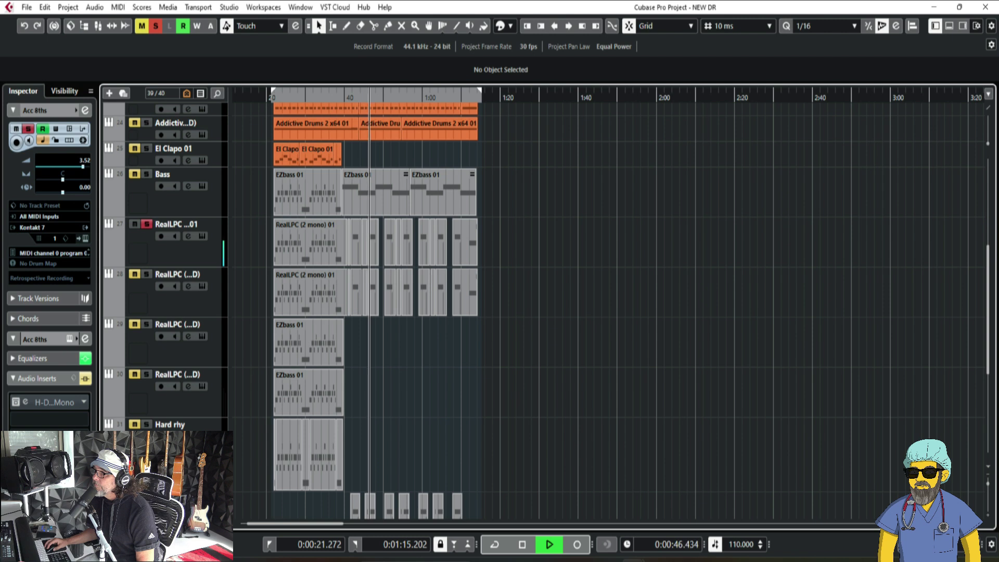
{"action": "scroll", "coordinate": [375, 302], "scroll_direction": "down", "scroll_amount": 4}
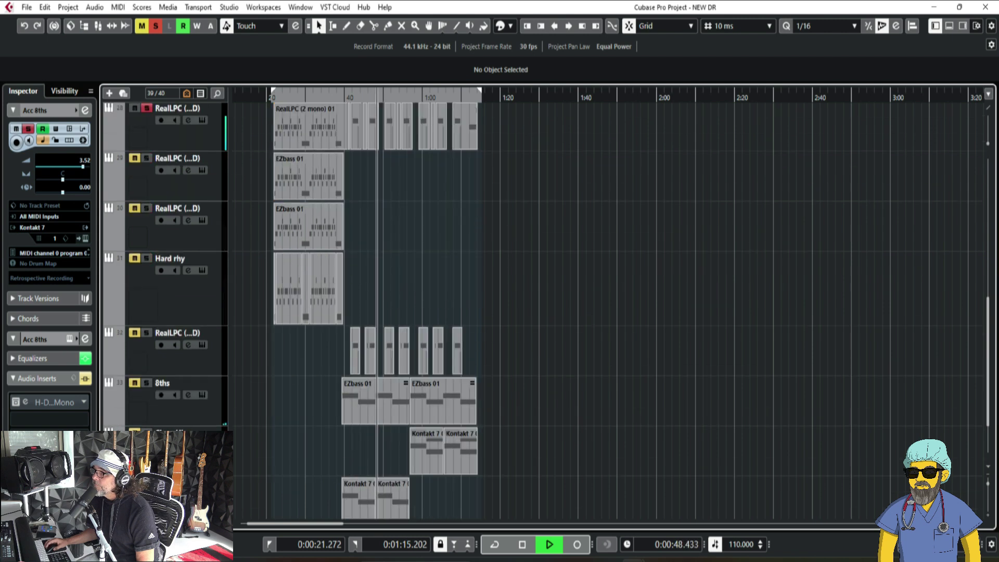
{"action": "scroll", "coordinate": [374, 301], "scroll_direction": "down", "scroll_amount": 1}
{"action": "key", "text": "e"}
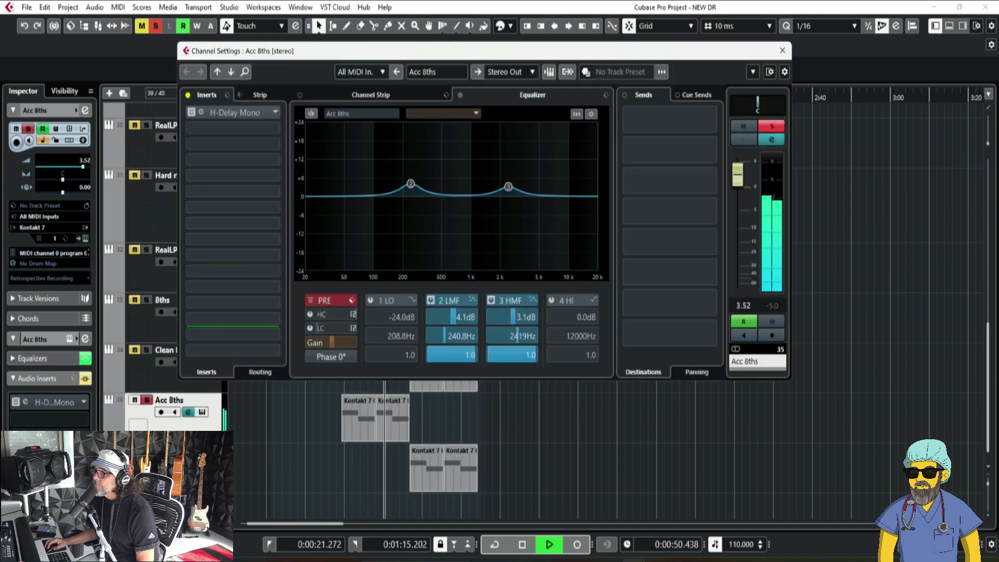
{"action": "key", "text": "space"}
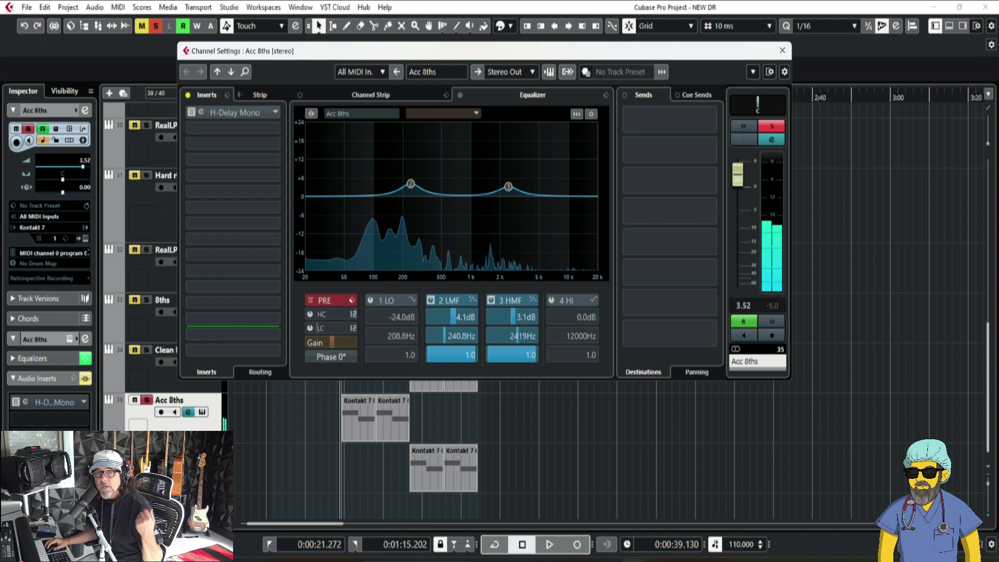
Step: Close the Acc 8ths channel settings and check the sound preset list of its Strummed Acoustic Kontakt instrument
{"action": "key", "text": "e"}
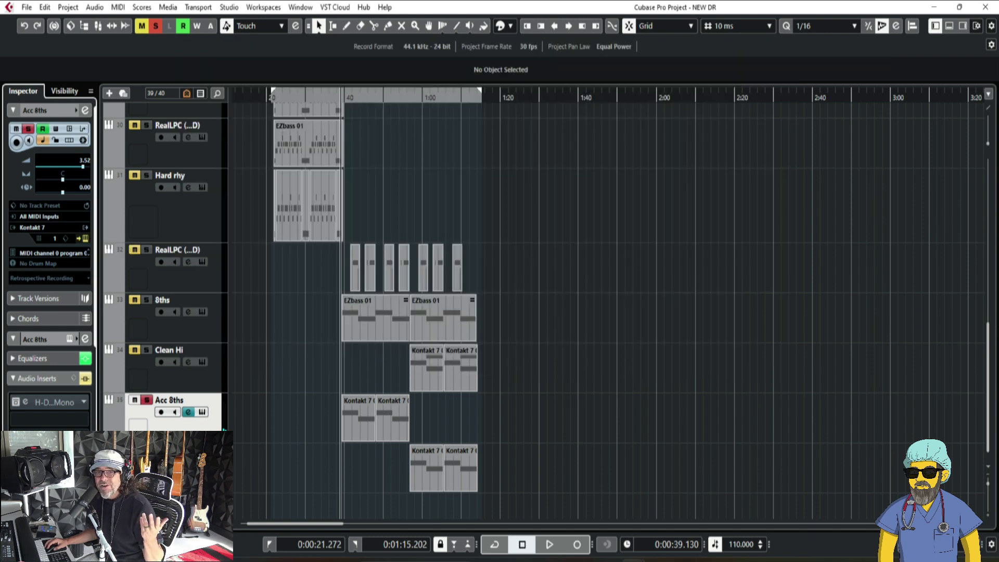
{"action": "left_click", "coordinate": [202, 411]}
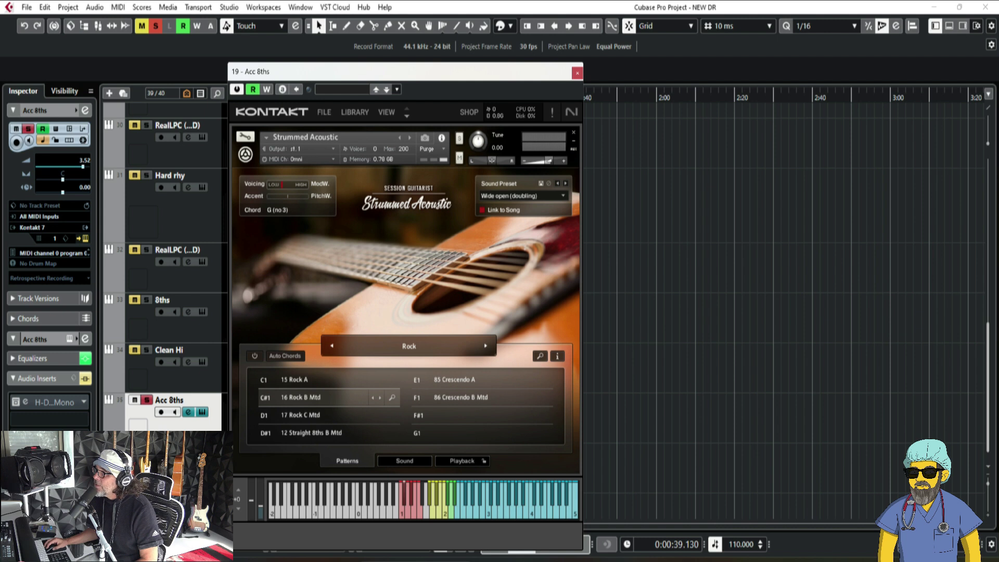
{"action": "left_click", "coordinate": [520, 196]}
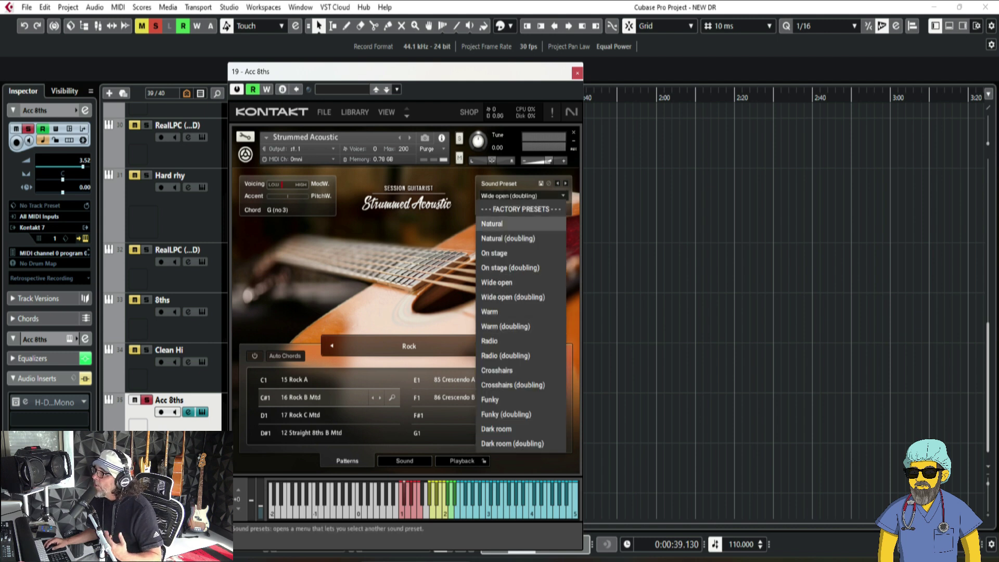
{"action": "left_click", "coordinate": [577, 73]}
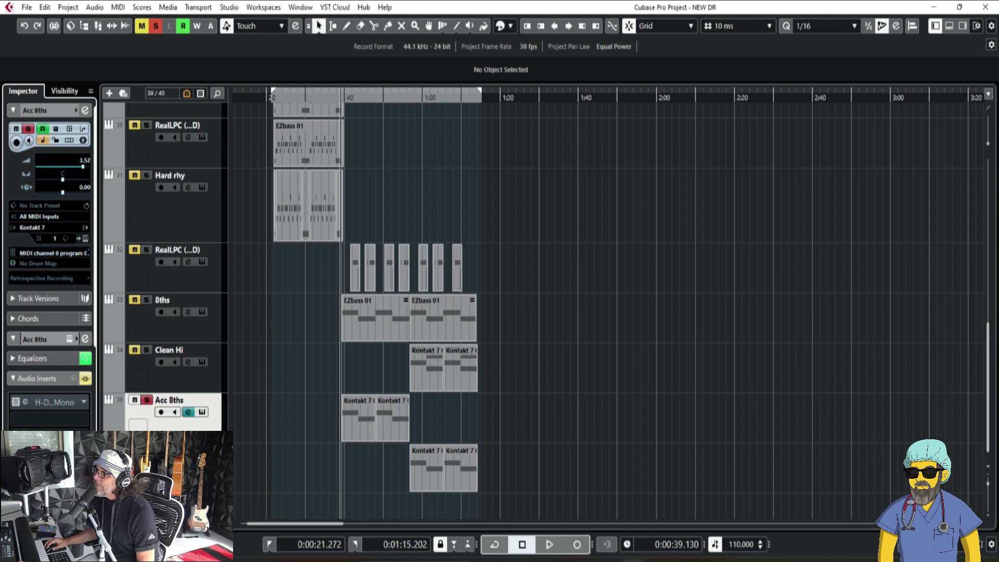
Step: Set the playhead to about 55.87 seconds, solo the Strum track and inspect its Strummed Acoustic Kontakt instrument
{"action": "left_click", "coordinate": [407, 98]}
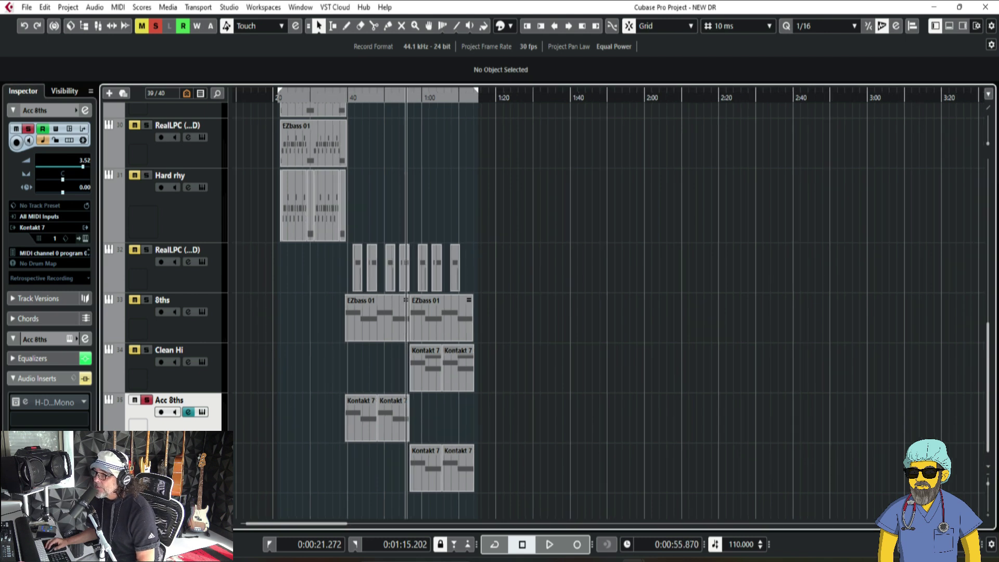
{"action": "left_click", "coordinate": [169, 450]}
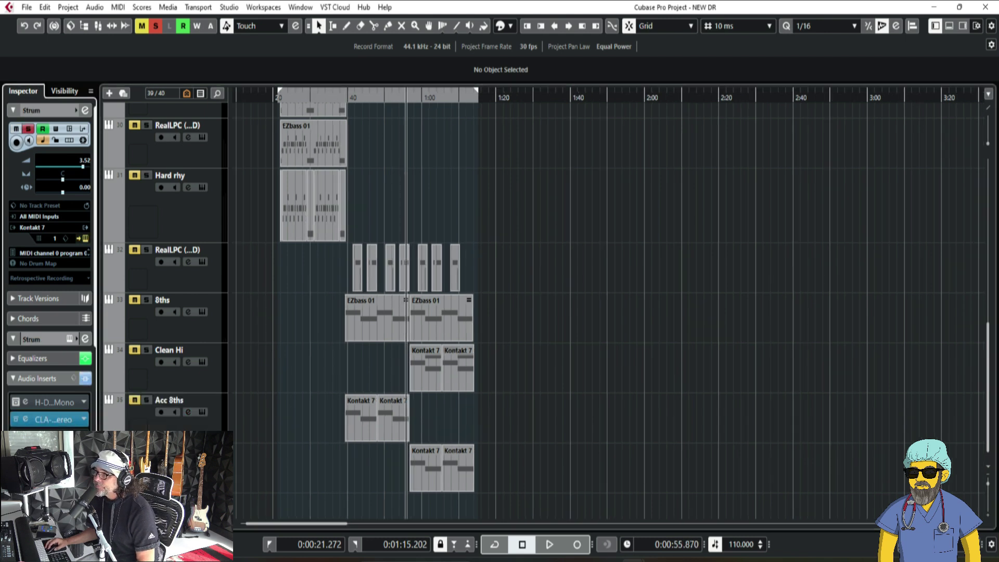
{"action": "left_click", "coordinate": [202, 462]}
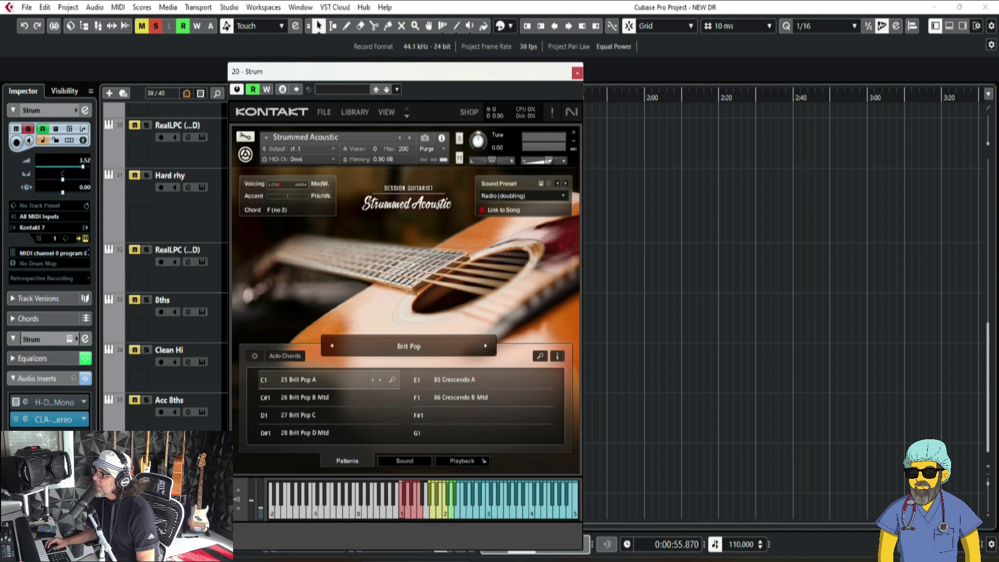
{"action": "left_click", "coordinate": [577, 73]}
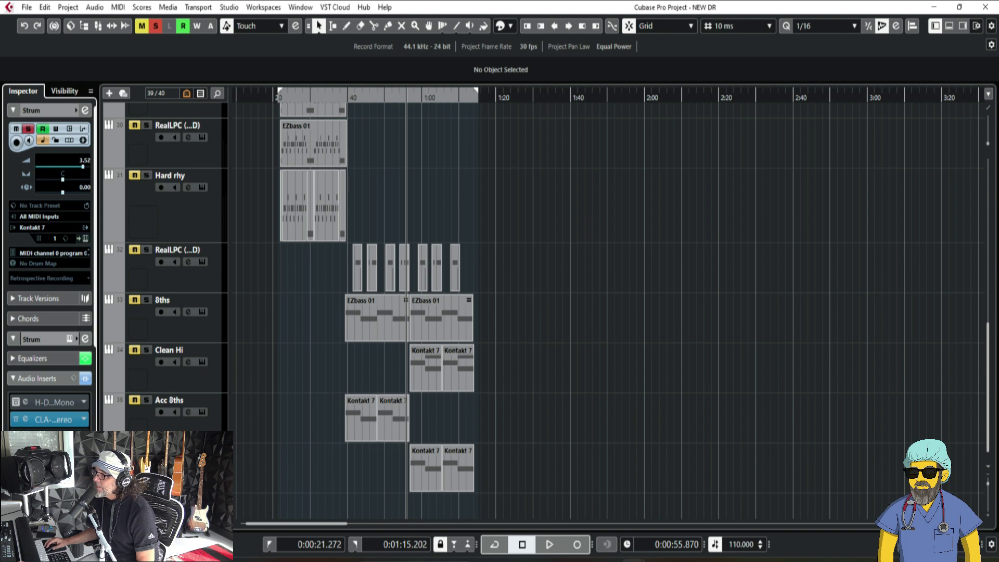
Step: Play the section and audition Strum with the Acc 8ths, Clean Hi and 8ths tracks soloed alongside it at different moments
{"action": "left_click", "coordinate": [146, 400]}
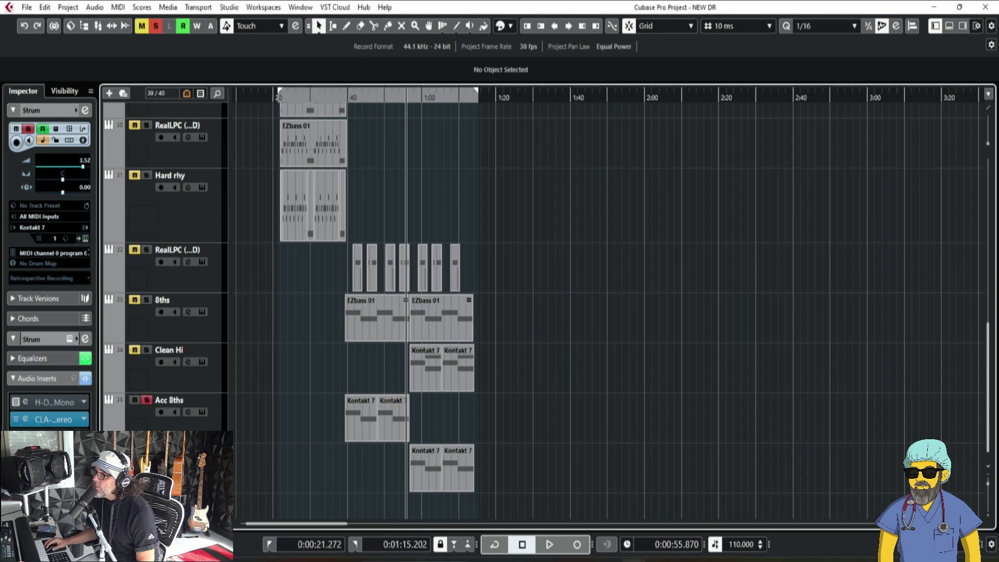
{"action": "key", "text": "h"}
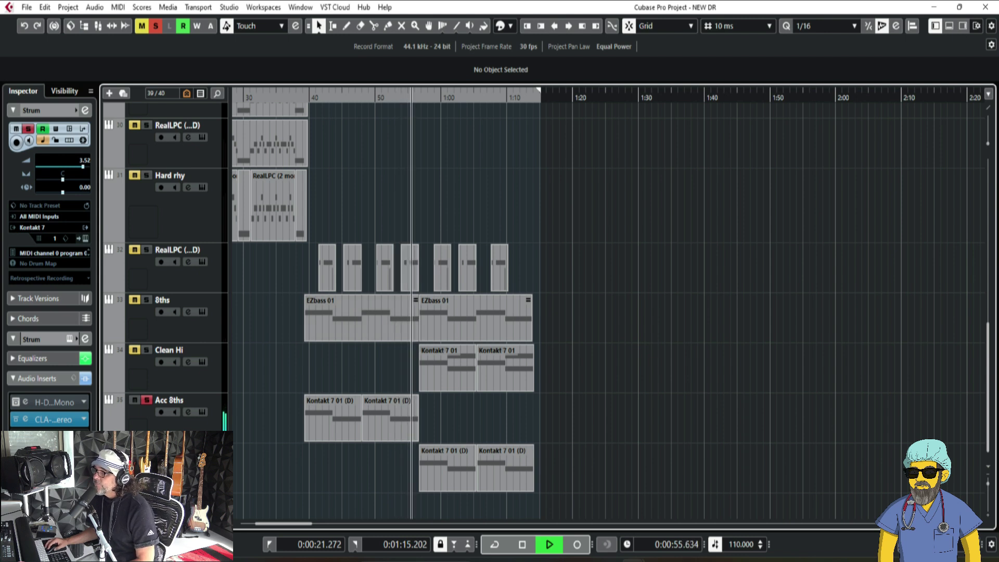
{"action": "left_click", "coordinate": [147, 351]}
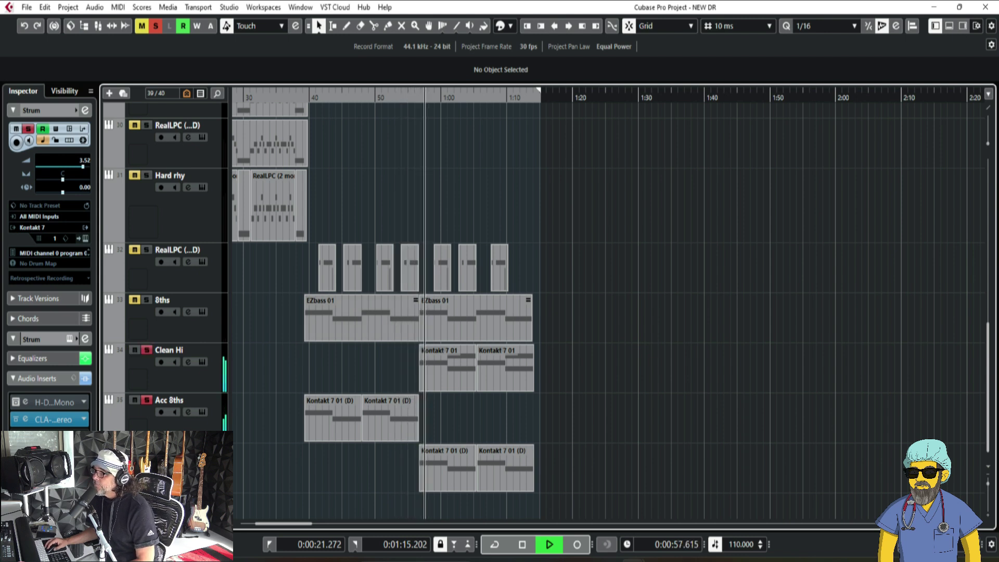
{"action": "key", "text": "s"}
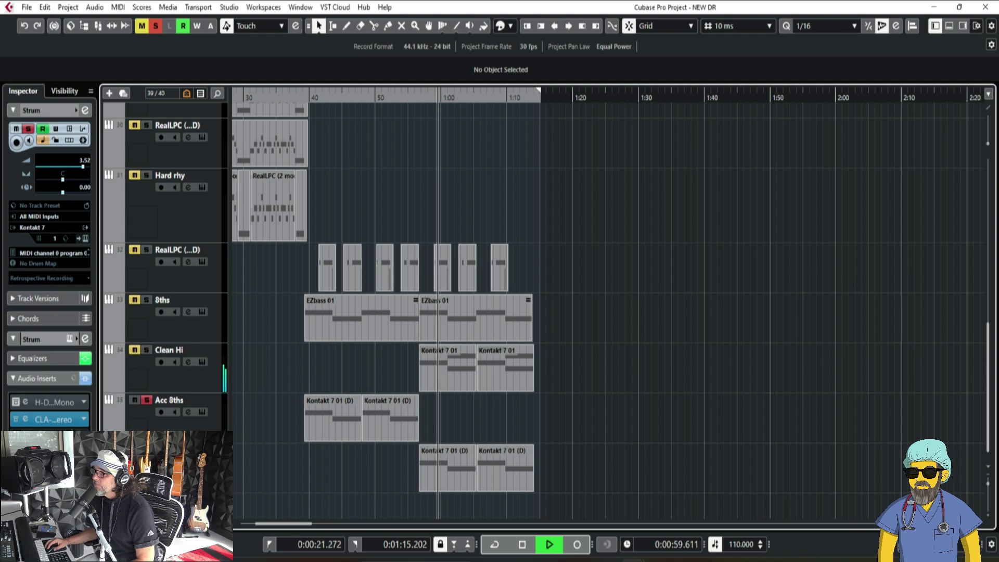
{"action": "left_click", "coordinate": [146, 400]}
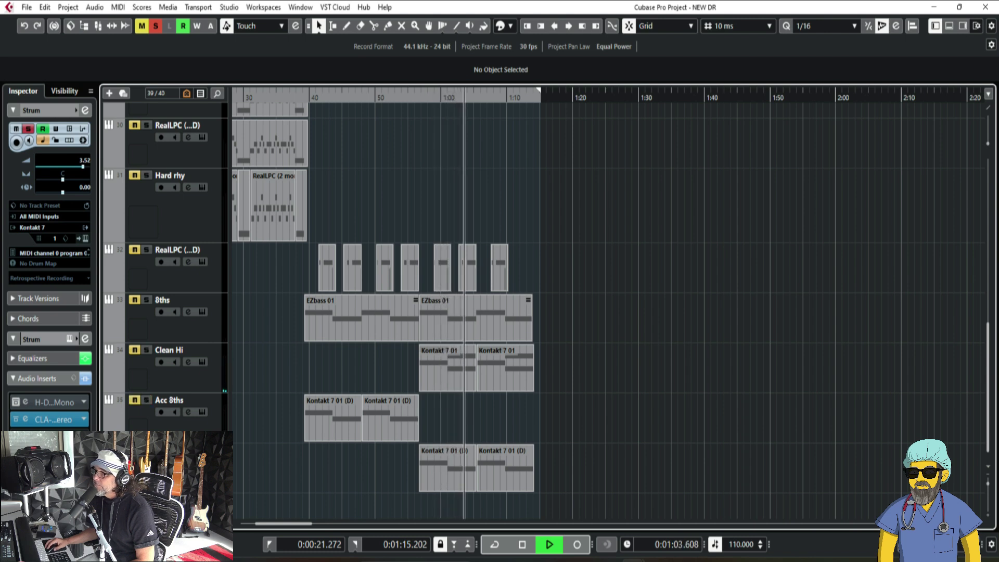
{"action": "key", "text": "s"}
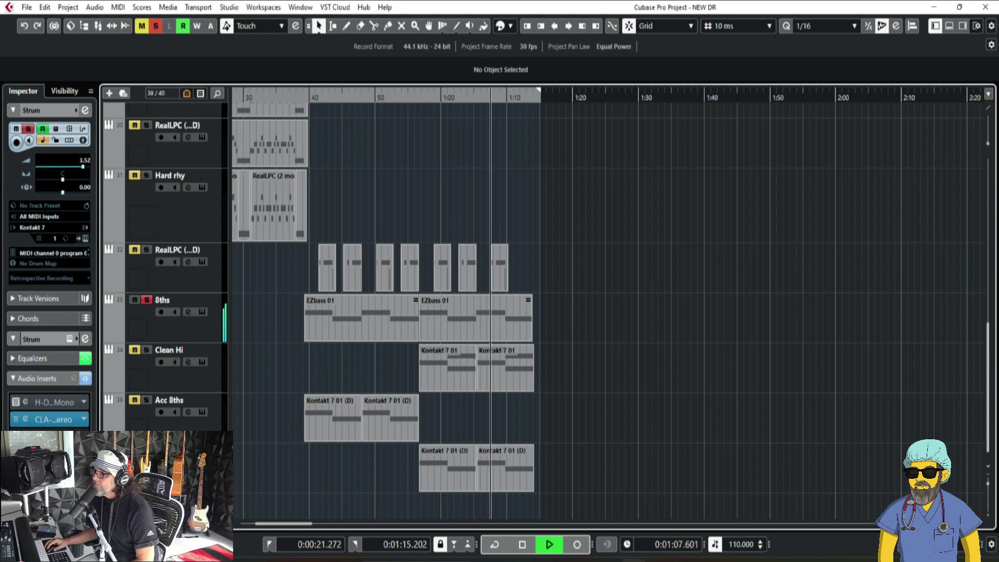
Step: Check the Strum channel's inserts and equalizer and stop playback
{"action": "key", "text": "e"}
{"action": "key", "text": "space"}
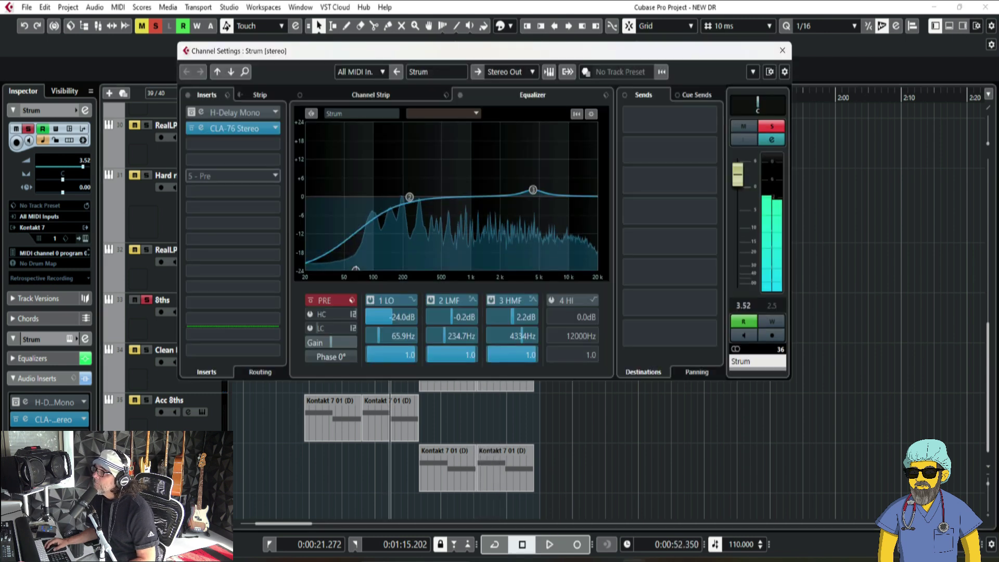
{"action": "key", "text": "e"}
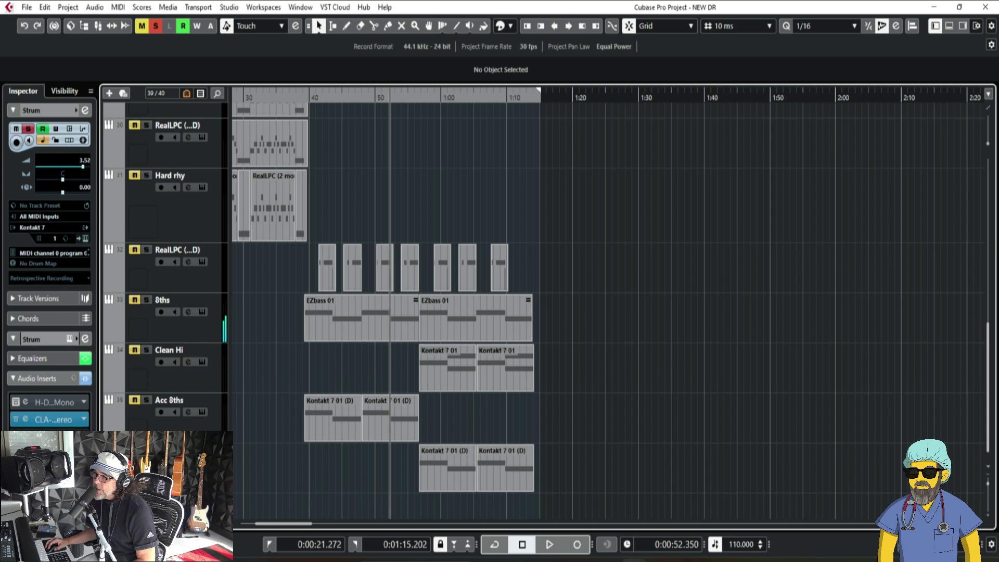
Step: Play the Strum part and set its equalizer's low-mid band to 1.8 dB at 250.4 Hz
{"action": "key", "text": "KP_Add"}
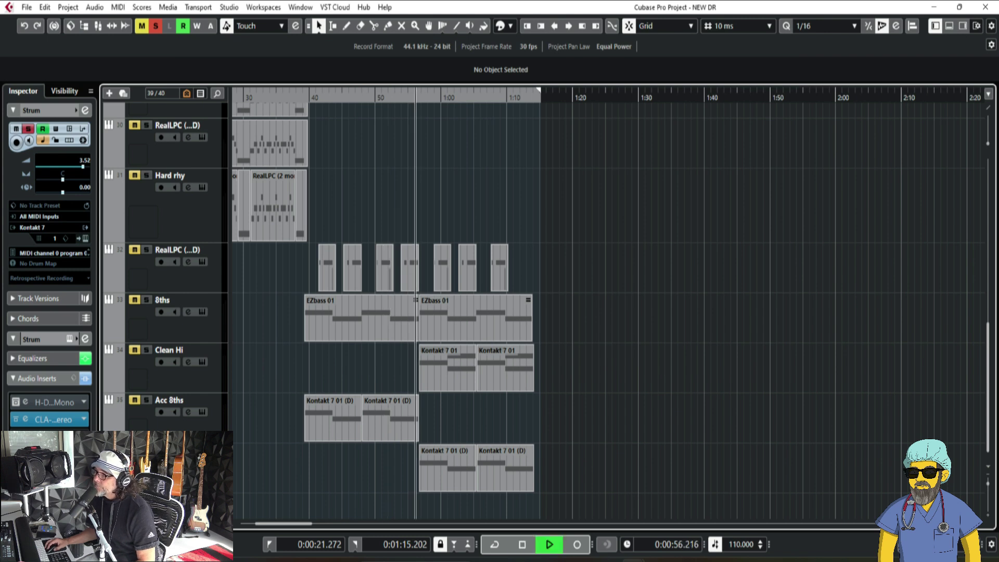
{"action": "key", "text": "e"}
{"action": "mouse_move", "coordinate": [409, 196]}
{"action": "left_mouse_down"}
{"action": "mouse_move", "coordinate": [409, 164]}
{"action": "mouse_move", "coordinate": [412, 191]}
{"action": "left_mouse_up"}
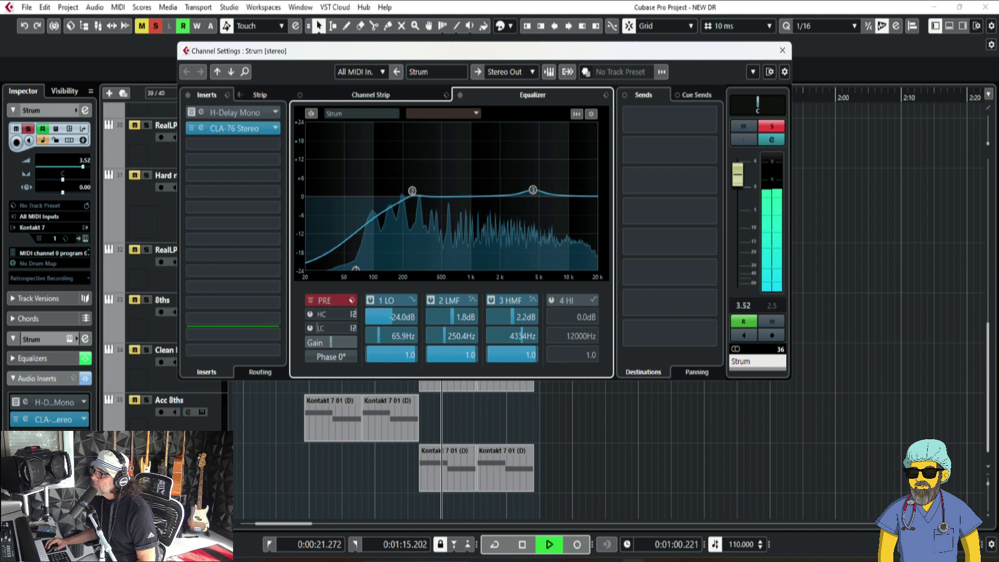
{"action": "key", "text": "e"}
Step: Select the second RealLPC track below the Bass track and unsolo it during playback
{"action": "scroll", "coordinate": [364, 234], "scroll_direction": "up", "scroll_amount": 3}
{"action": "left_click", "coordinate": [177, 275]}
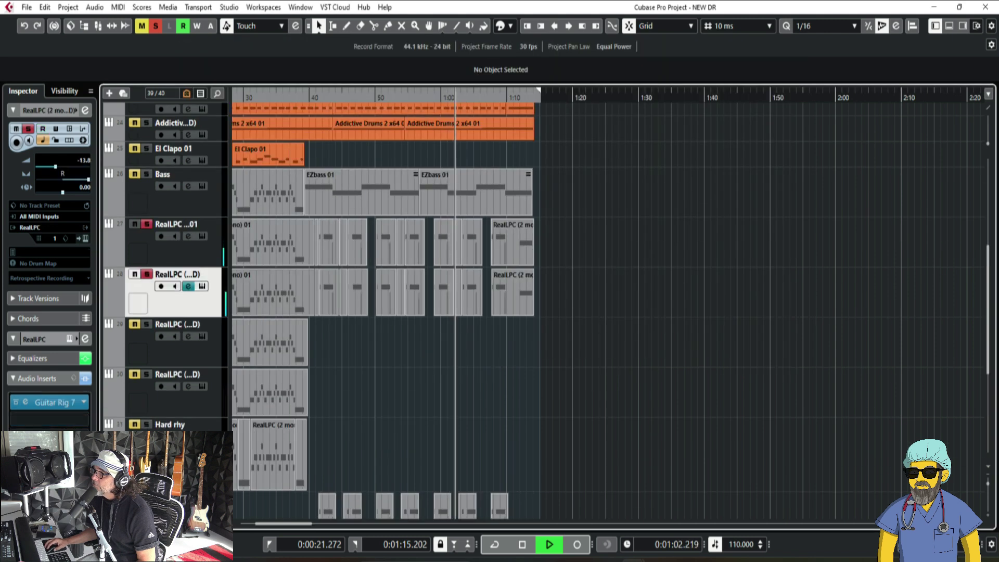
{"action": "key", "text": "s"}
{"action": "scroll", "coordinate": [383, 312], "scroll_direction": "down", "scroll_amount": 5}
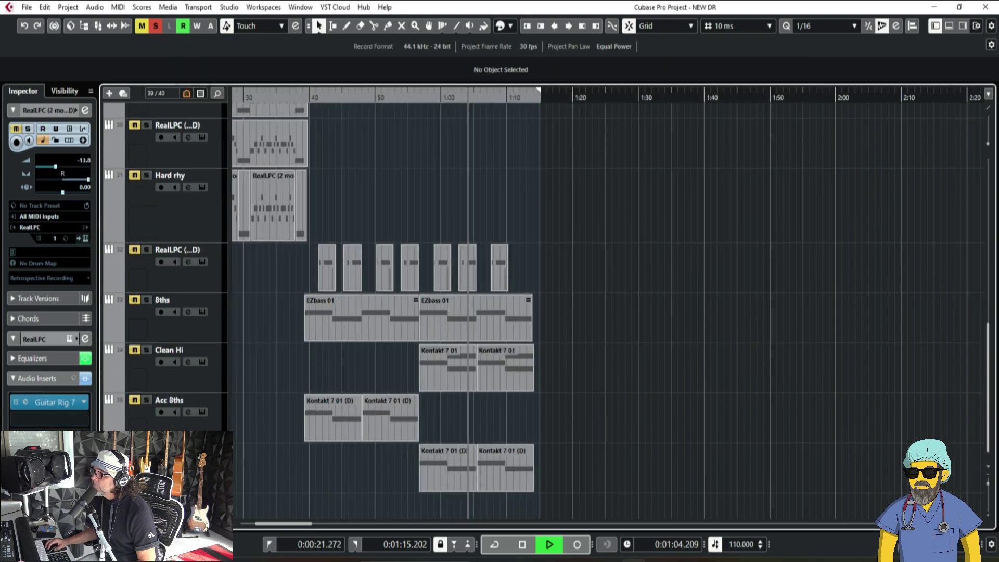
Step: Set the Strum equalizer's high-mid band gain to 4.1 dB at 4334 Hz and stop playback
{"action": "left_click", "coordinate": [188, 462]}
{"action": "mouse_move", "coordinate": [533, 190]}
{"action": "left_mouse_down"}
{"action": "mouse_move", "coordinate": [534, 157]}
{"action": "mouse_move", "coordinate": [508, 150]}
{"action": "mouse_move", "coordinate": [532, 184]}
{"action": "left_mouse_up"}
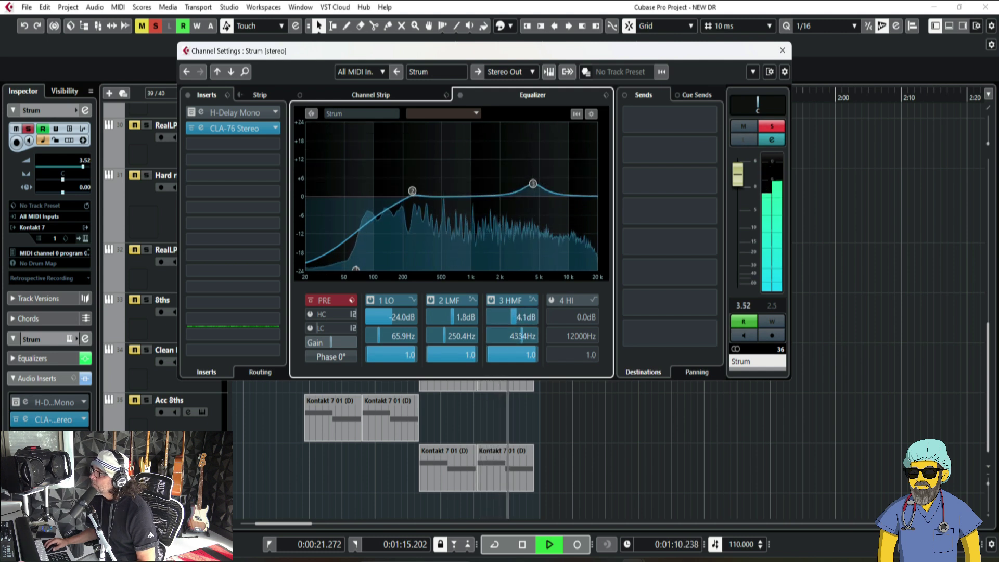
{"action": "key", "text": "space"}
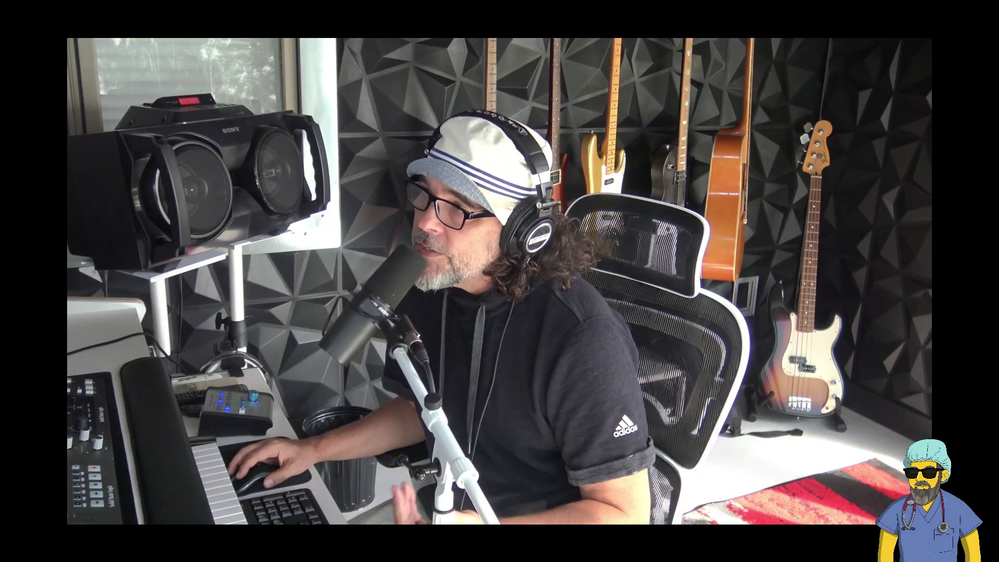